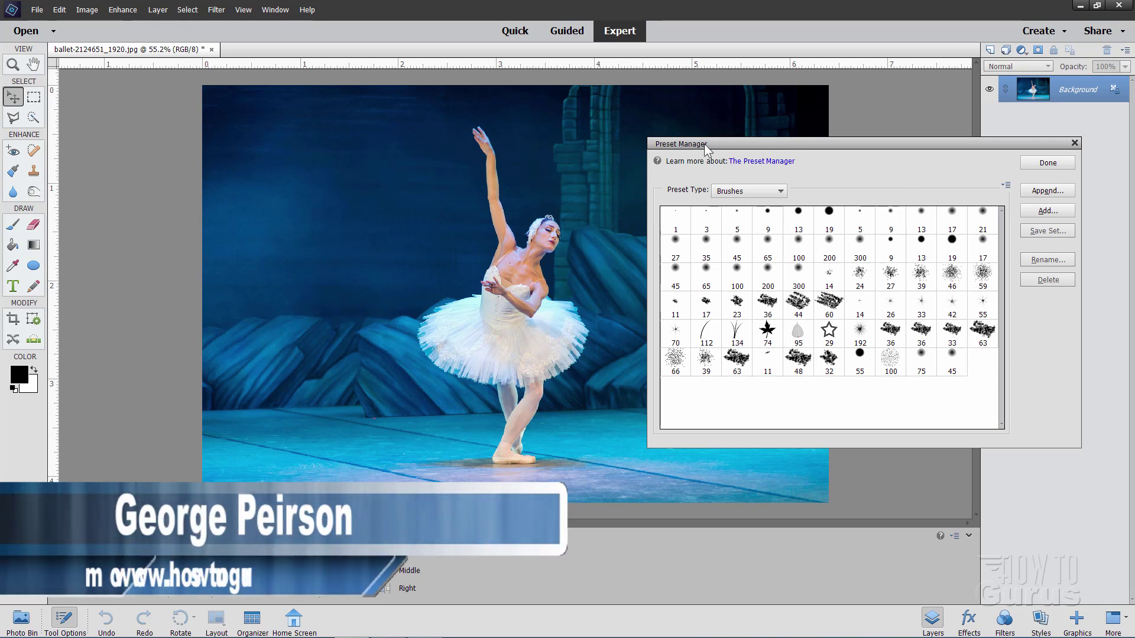
- Examine the available preset types in the Preset Manager and close it
{"action": "left_click", "coordinate": [783, 189]}
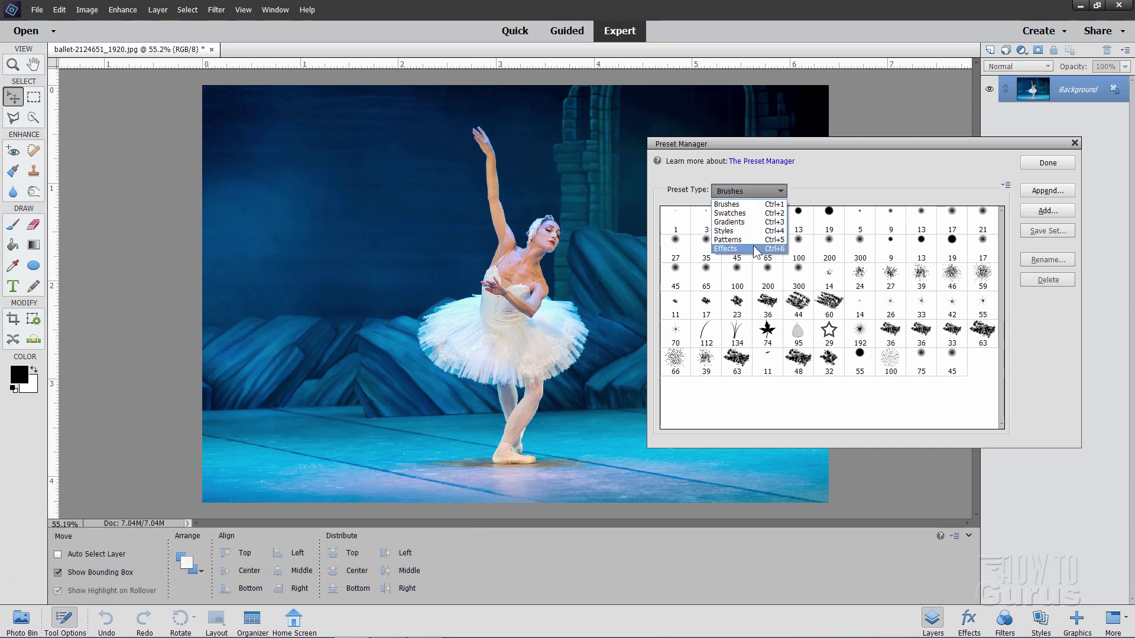
{"action": "left_click", "coordinate": [865, 176]}
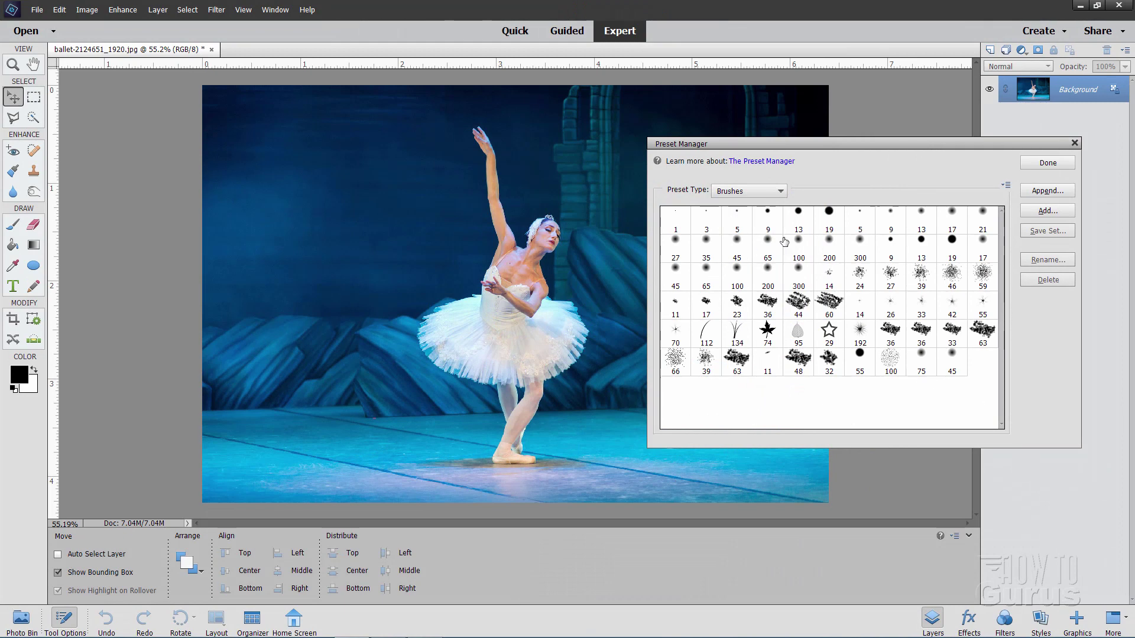
{"action": "left_click", "coordinate": [779, 196]}
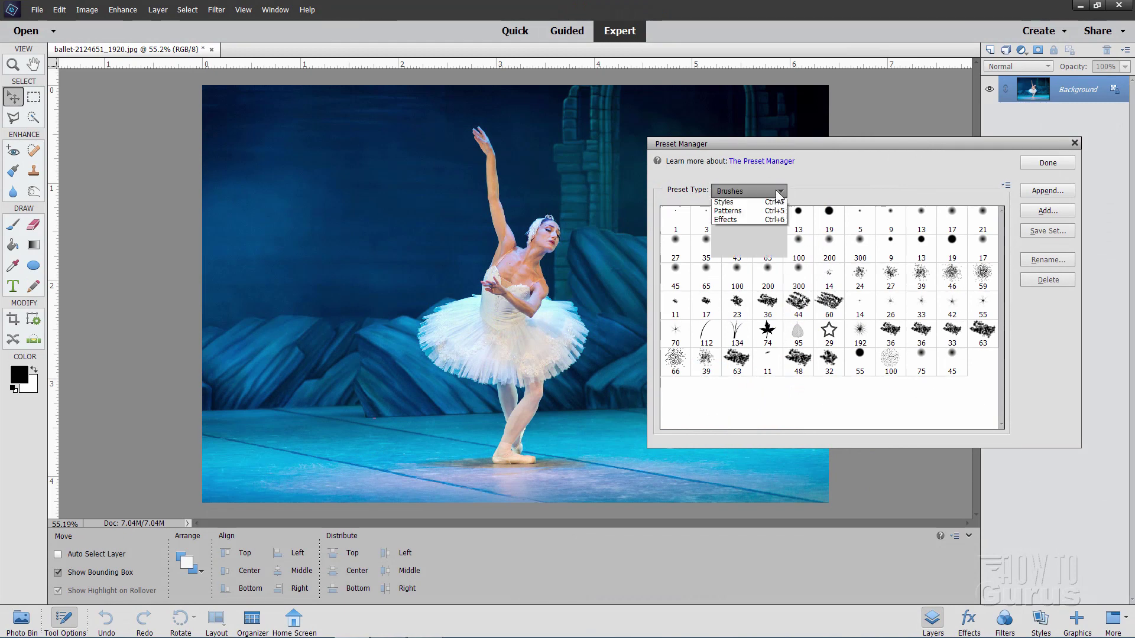
{"action": "left_click", "coordinate": [871, 178]}
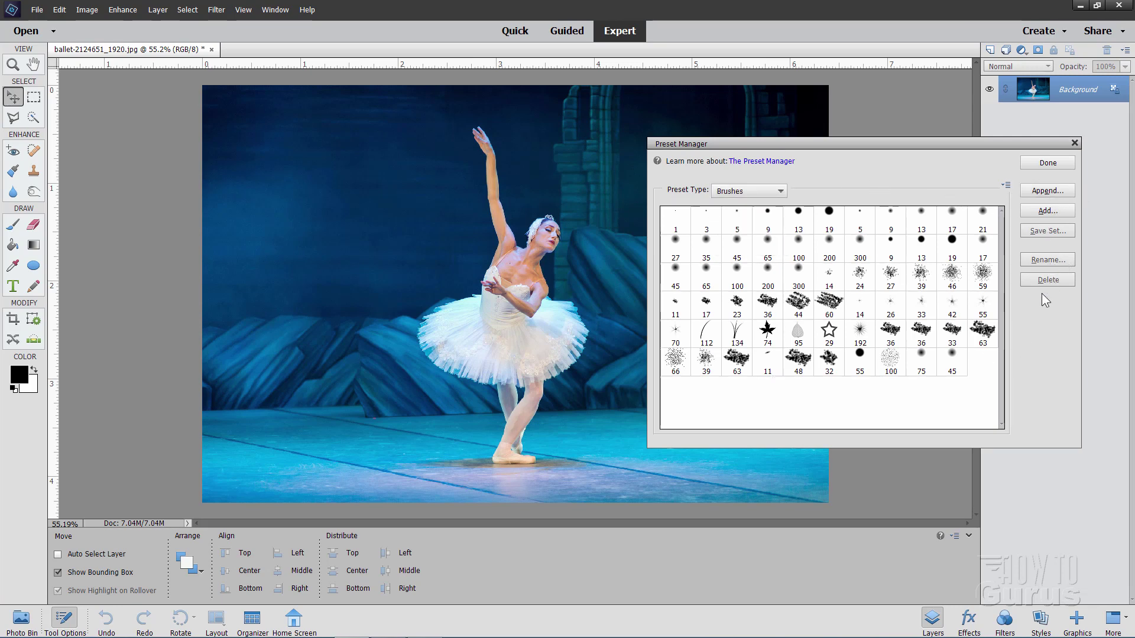
{"action": "left_click", "coordinate": [1076, 143]}
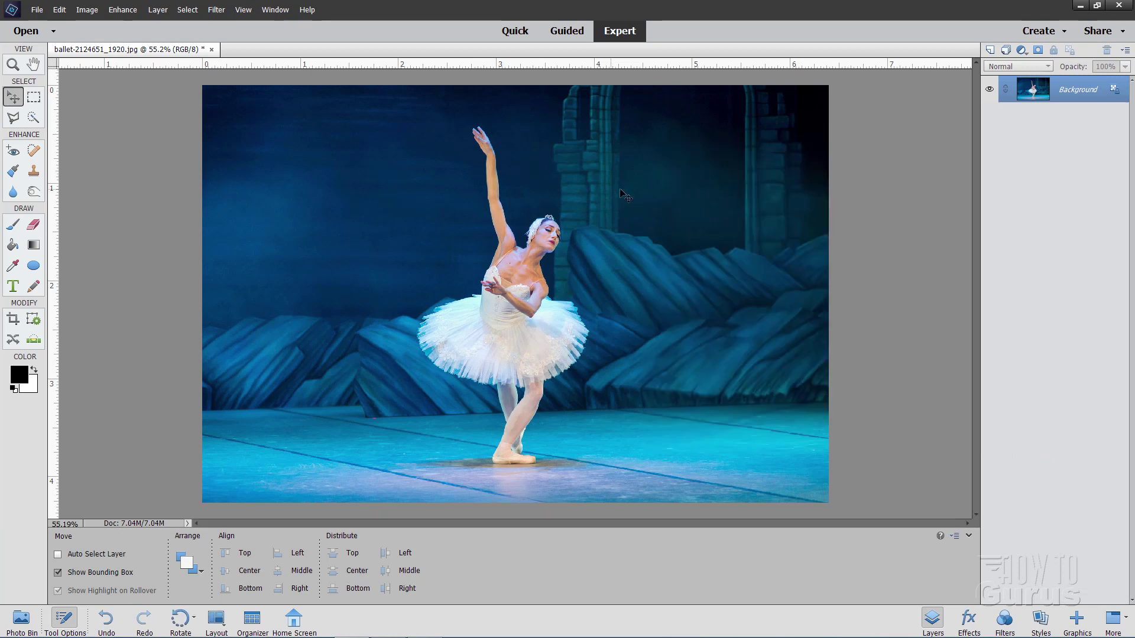
- Reopen the Preset Manager, move its window aside, keep Brushes as the preset type, and close it
{"action": "left_click", "coordinate": [60, 10]}
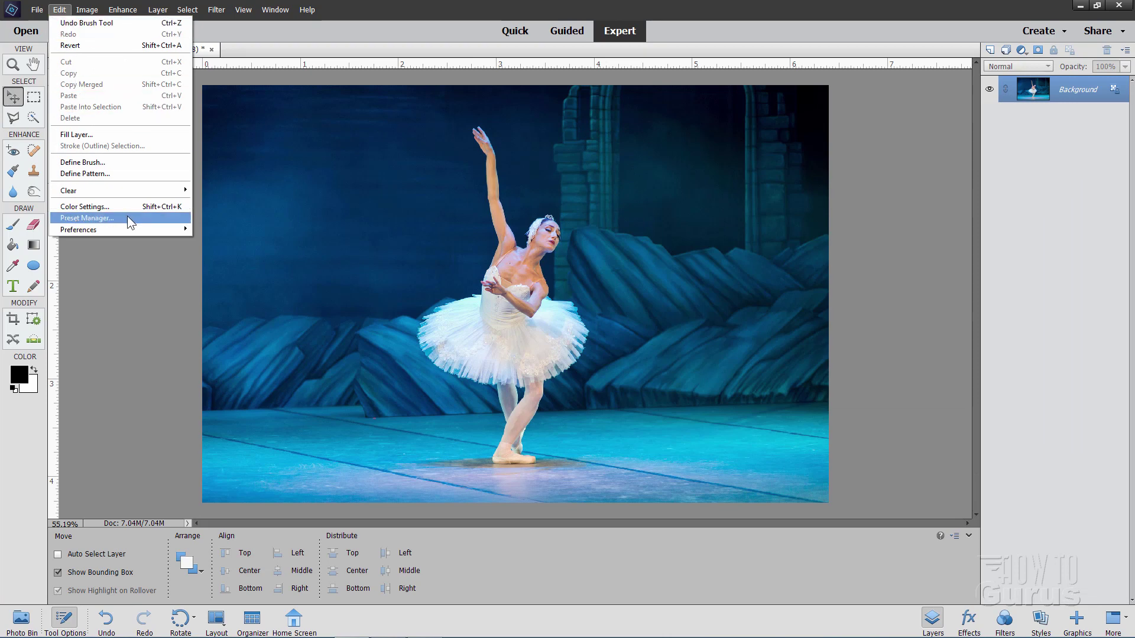
{"action": "left_click", "coordinate": [113, 217]}
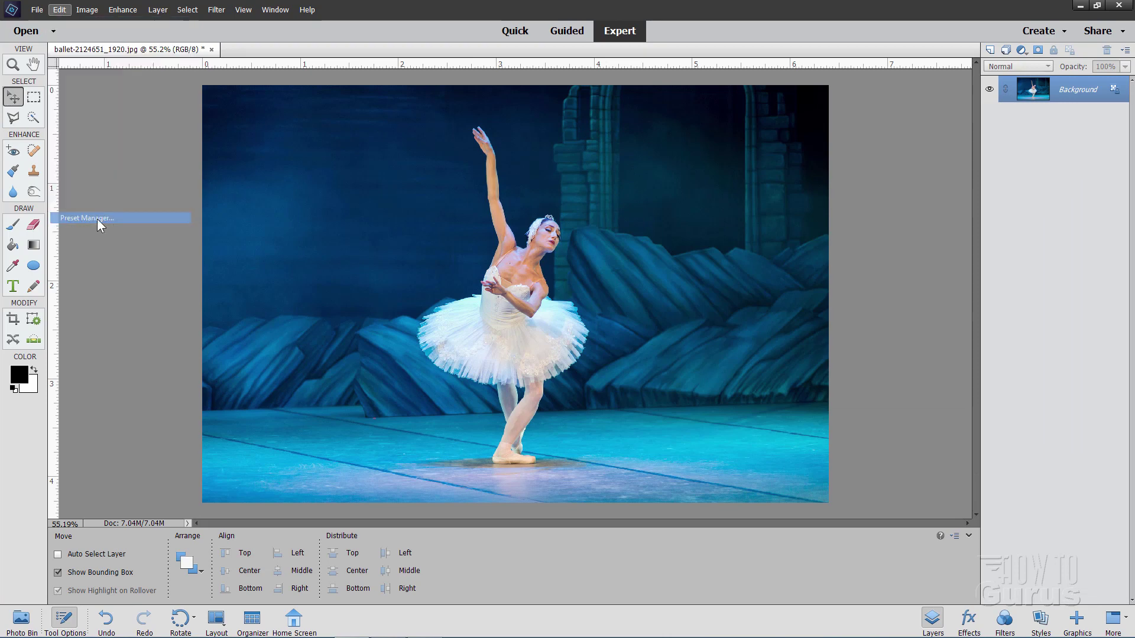
{"action": "mouse_move", "coordinate": [732, 145]}
{"action": "left_mouse_down"}
{"action": "mouse_move", "coordinate": [662, 139]}
{"action": "mouse_move", "coordinate": [667, 151]}
{"action": "left_mouse_up"}
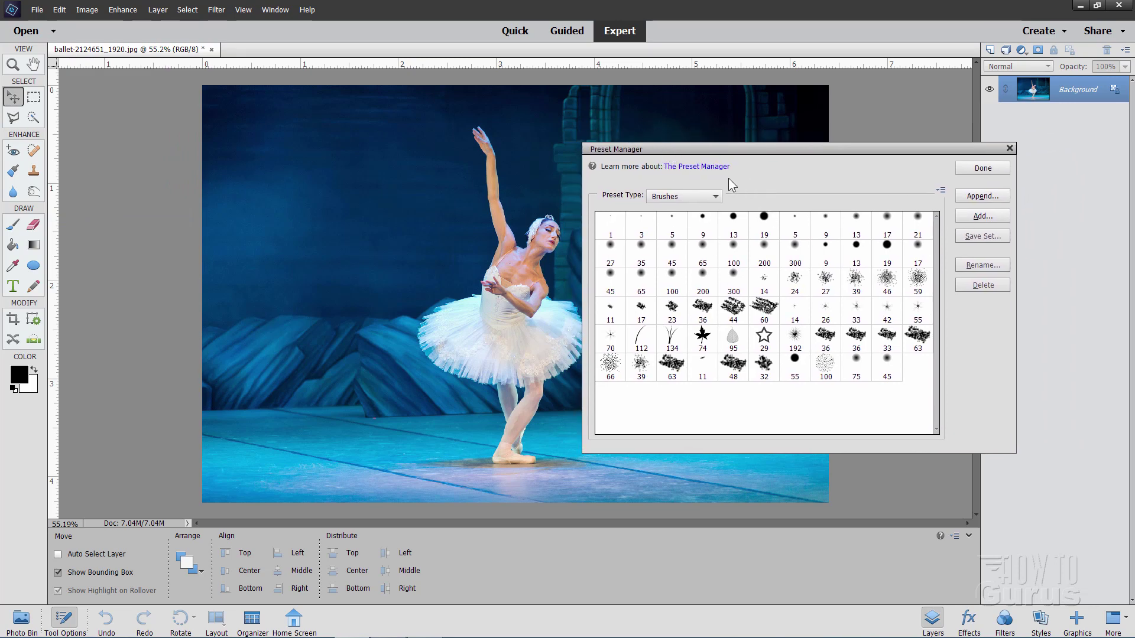
{"action": "left_click", "coordinate": [715, 197]}
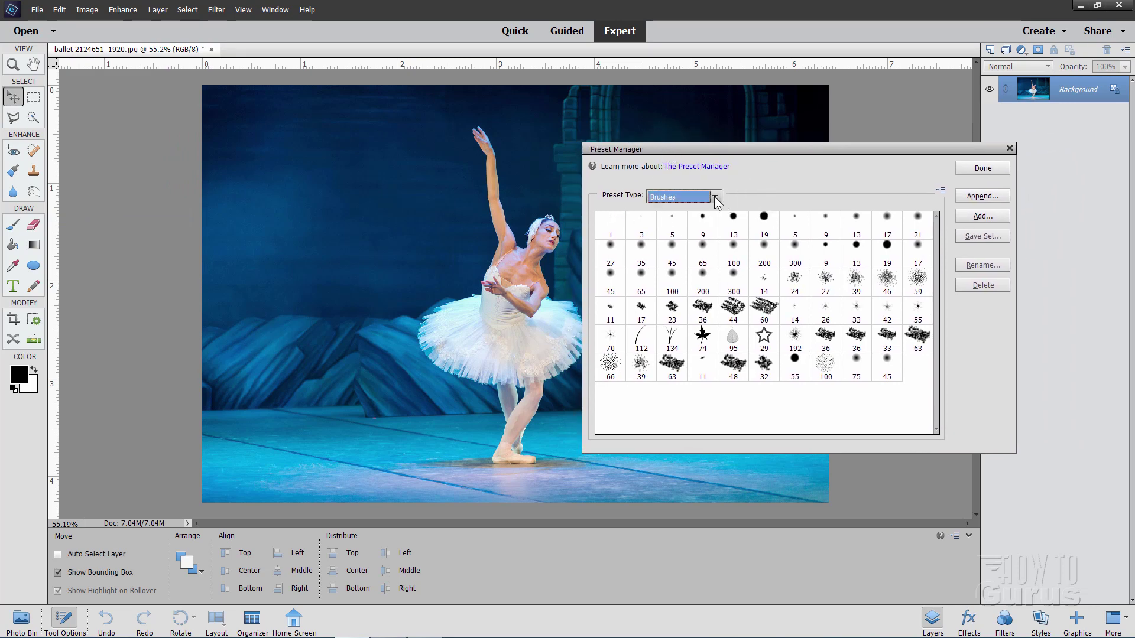
{"action": "left_click", "coordinate": [675, 209]}
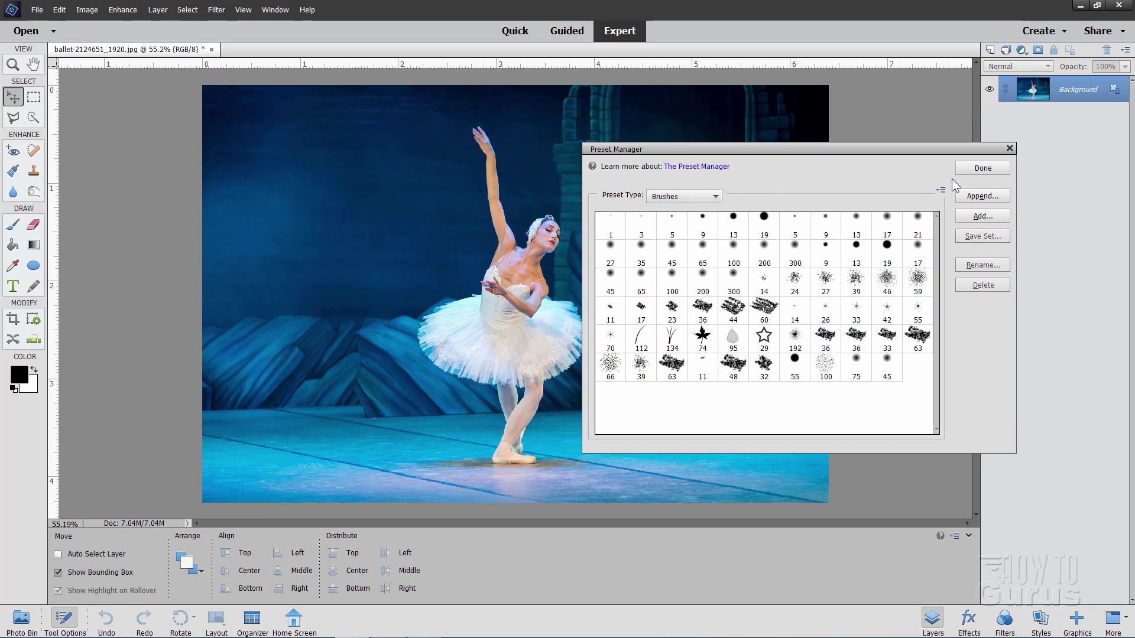
{"action": "left_click", "coordinate": [983, 168]}
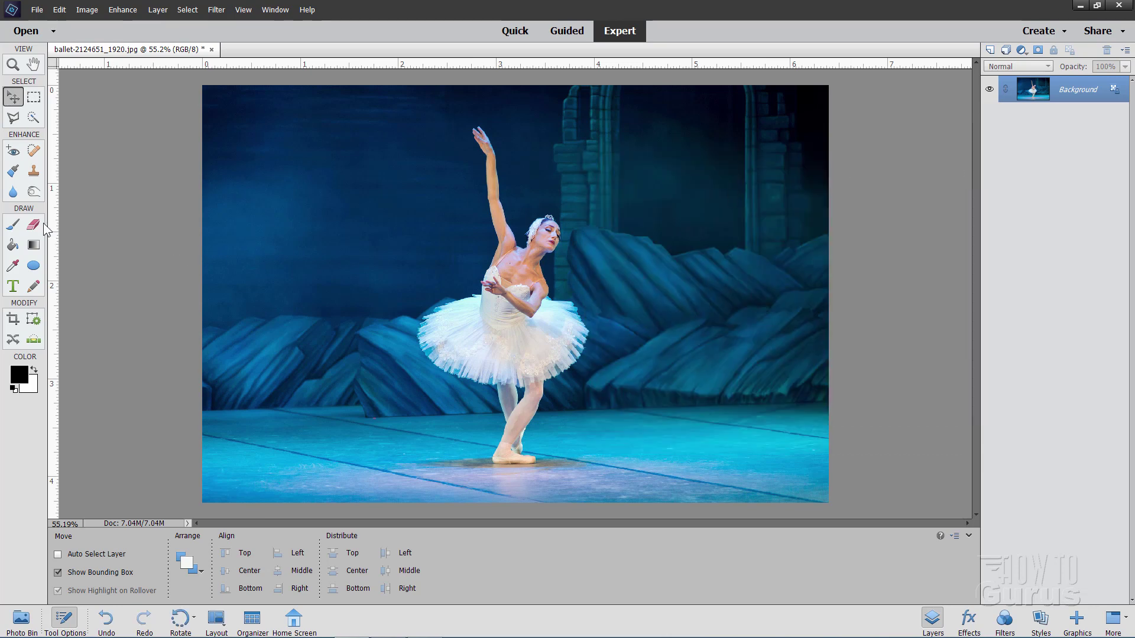
- Activate the Brush tool and look through the Default Brushes set in its brush picker
{"action": "left_click", "coordinate": [14, 227]}
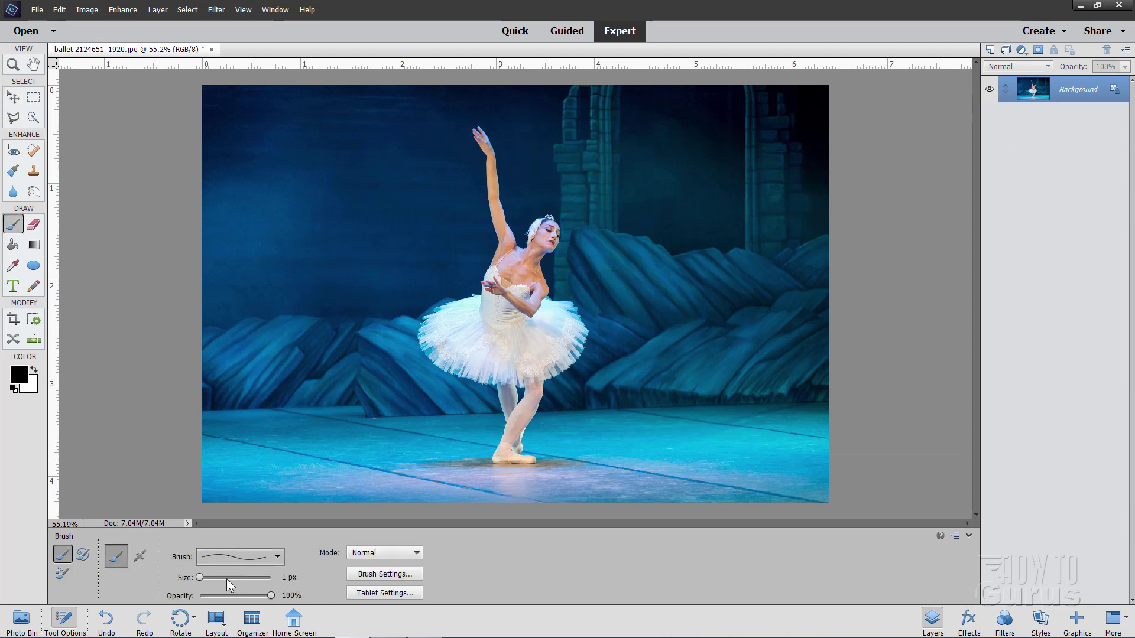
{"action": "left_click", "coordinate": [277, 558]}
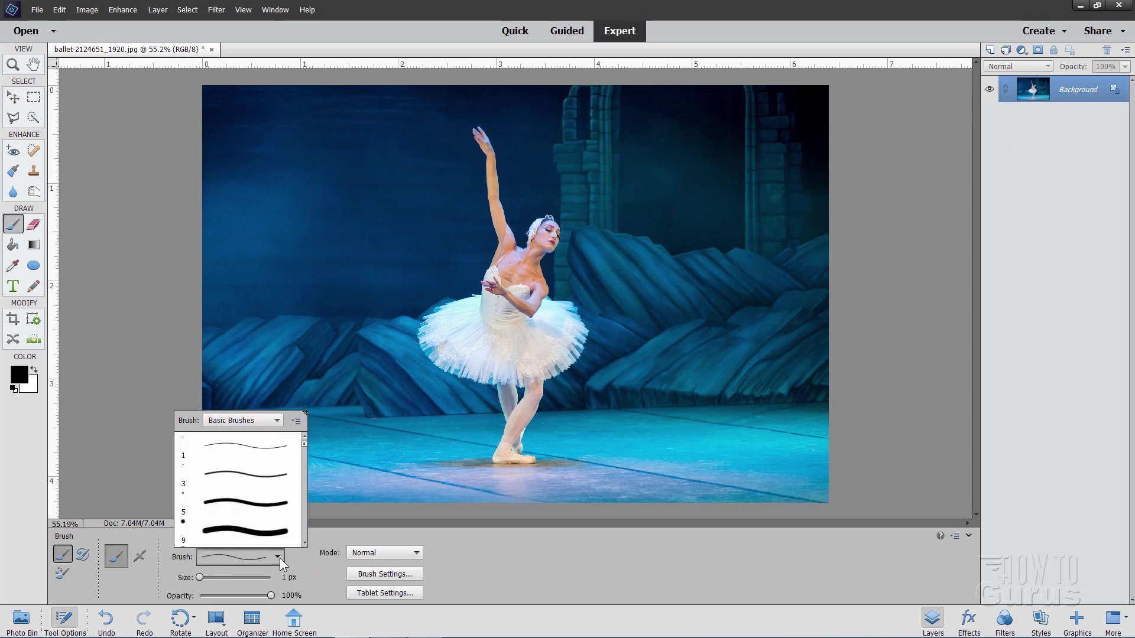
{"action": "scroll", "coordinate": [306, 467], "scroll_direction": "down", "scroll_amount": 2}
{"action": "scroll", "coordinate": [307, 467], "scroll_direction": "down", "scroll_amount": 1}
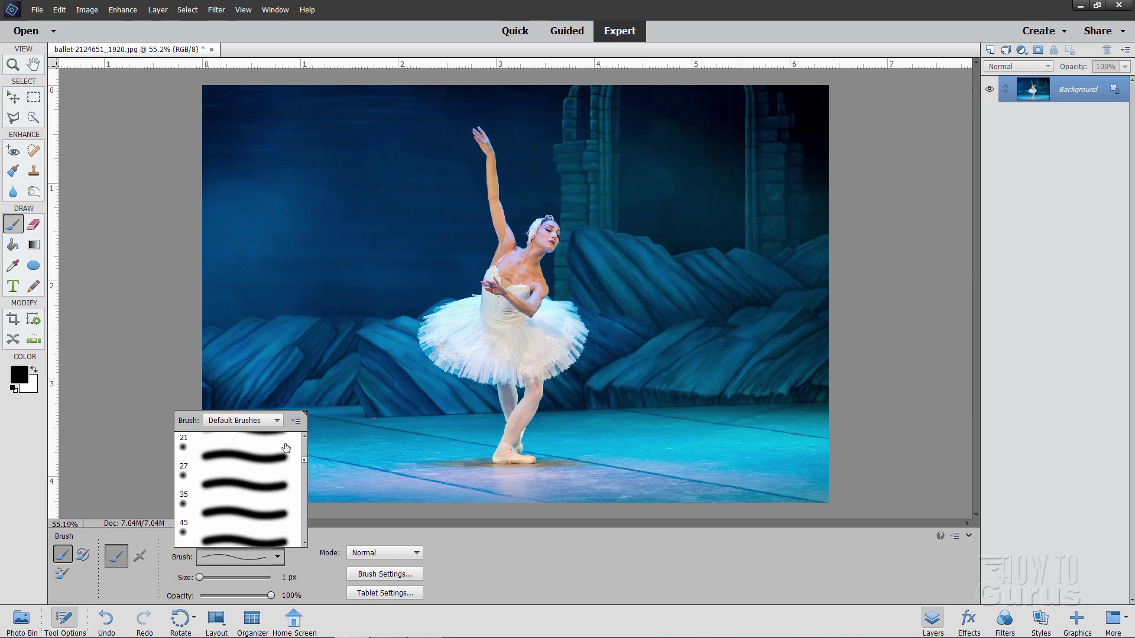
{"action": "left_click_drag", "start_coordinate": [304, 460], "coordinate": [305, 530]}
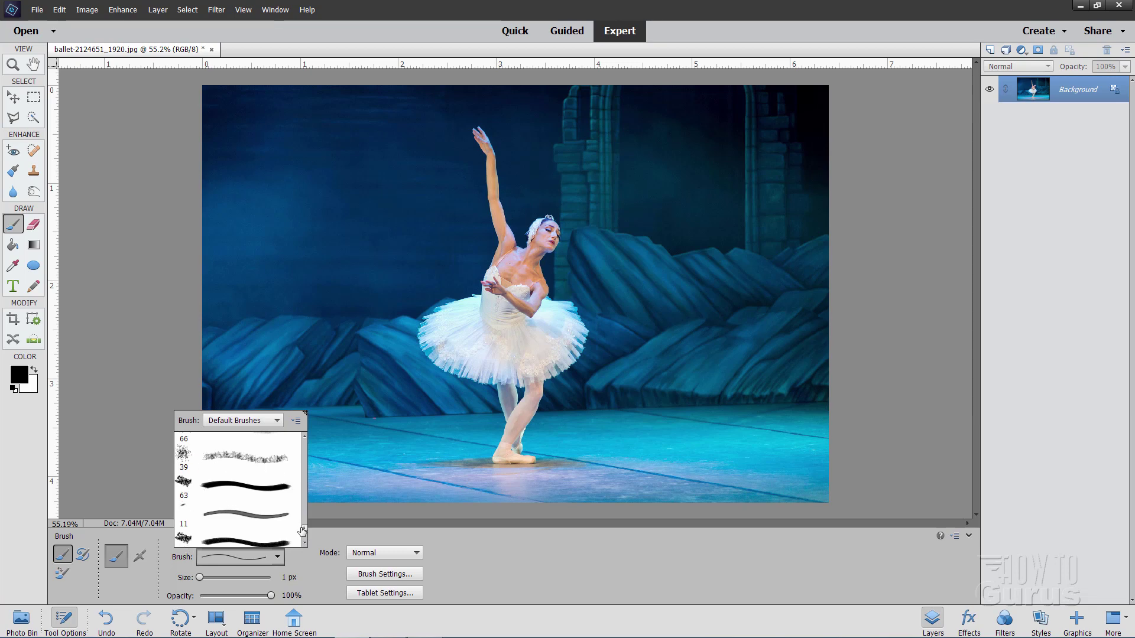
- Open the Preset Manager from the brush picker, load the Special Effect Brushes set, and close the manager
{"action": "left_click", "coordinate": [295, 421]}
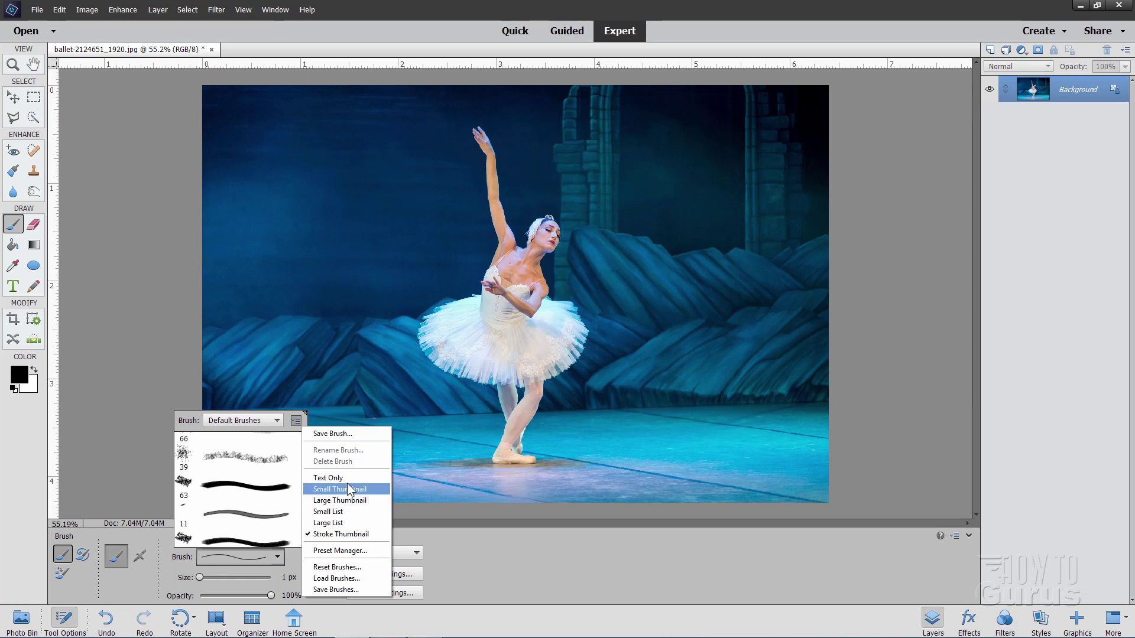
{"action": "left_click", "coordinate": [340, 551]}
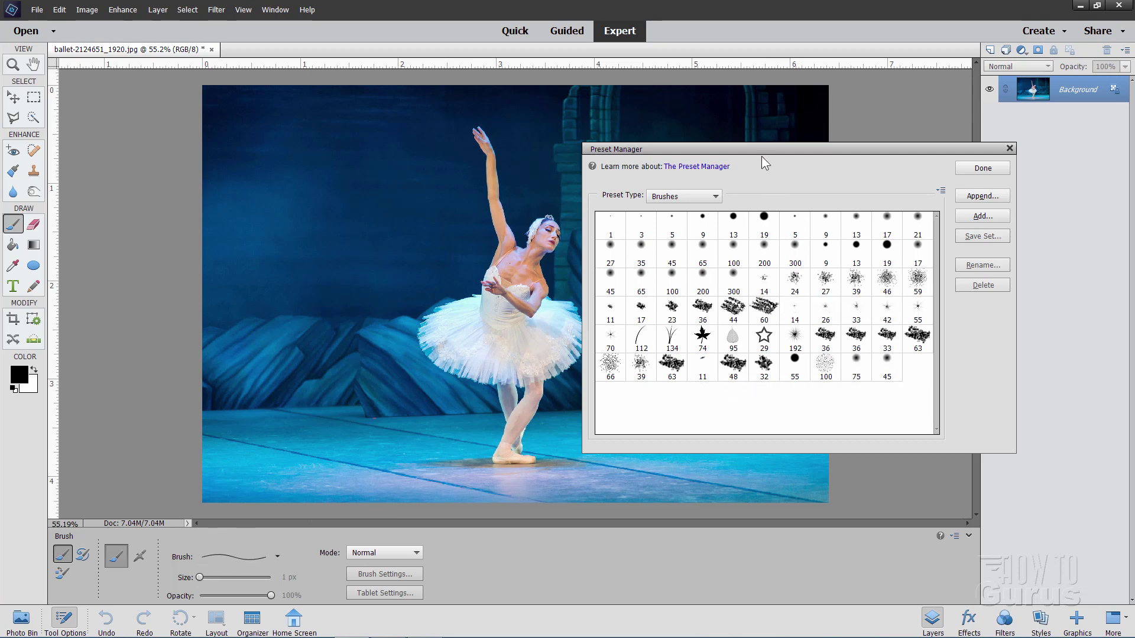
{"action": "left_click_drag", "start_coordinate": [726, 149], "coordinate": [712, 167]}
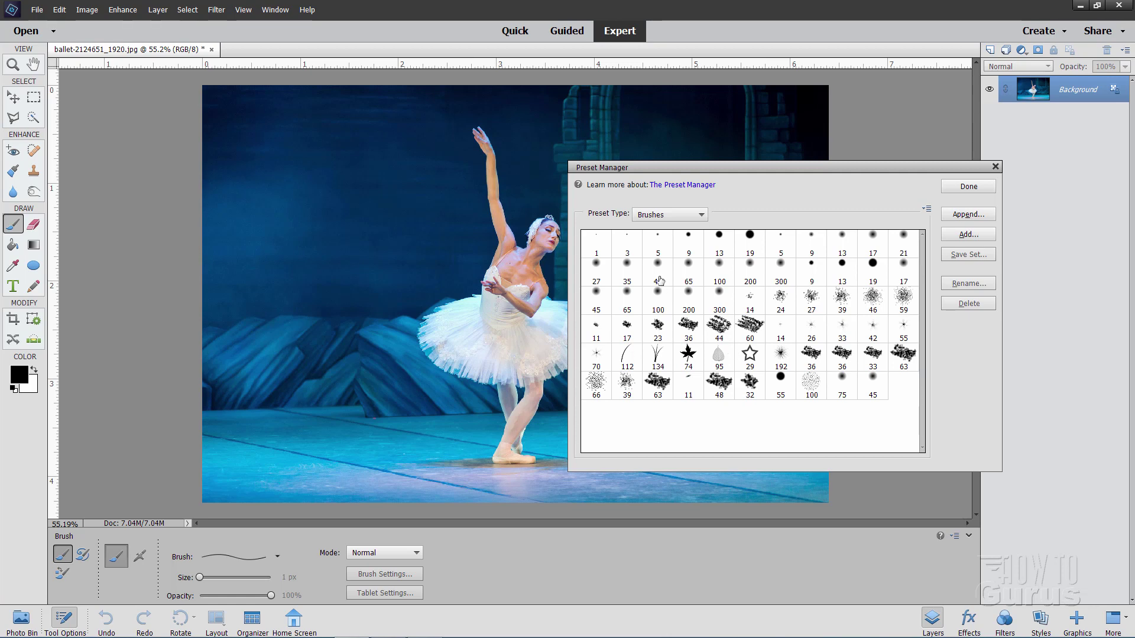
{"action": "left_click", "coordinate": [928, 210]}
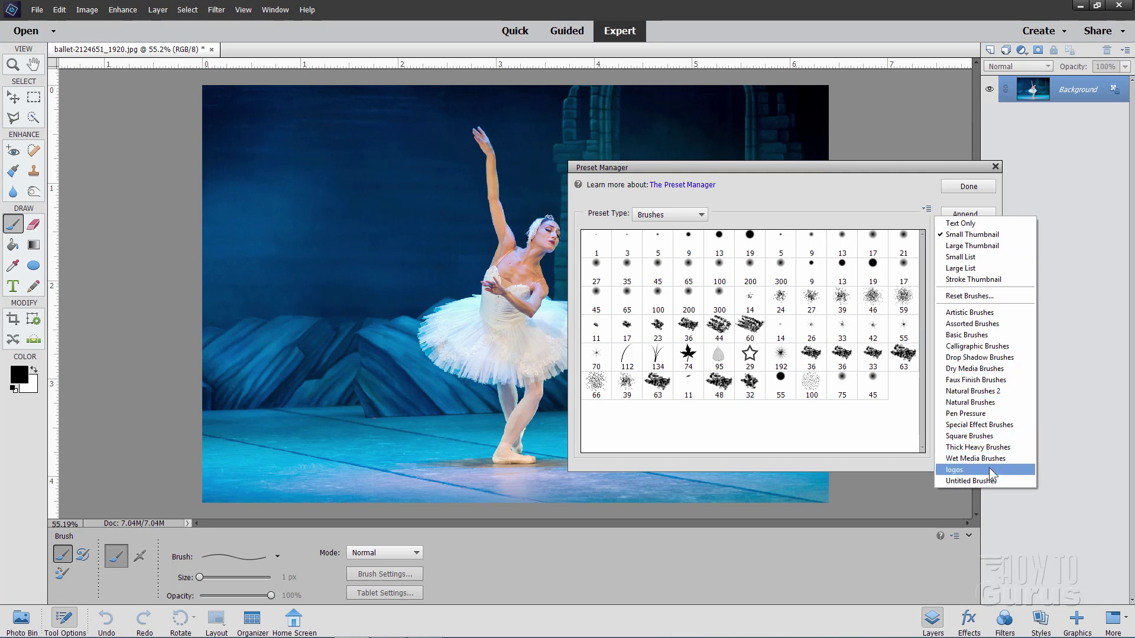
{"action": "left_click", "coordinate": [978, 425]}
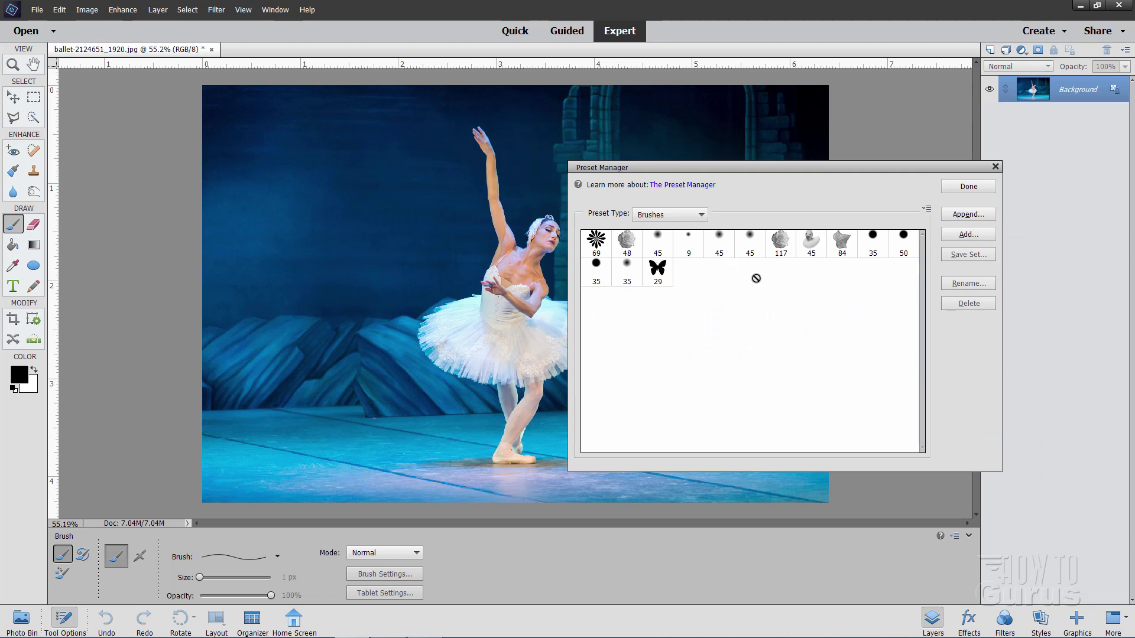
{"action": "left_click", "coordinate": [968, 188]}
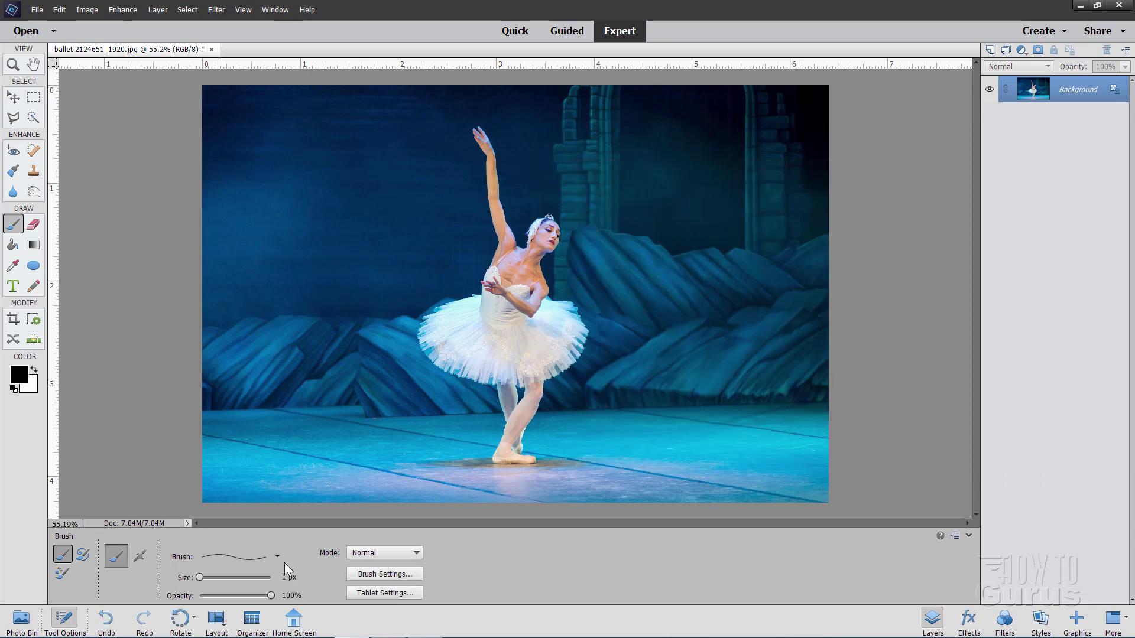
- Examine the Special Effect Brushes loaded in the Brush tool's picker
{"action": "left_click", "coordinate": [278, 557]}
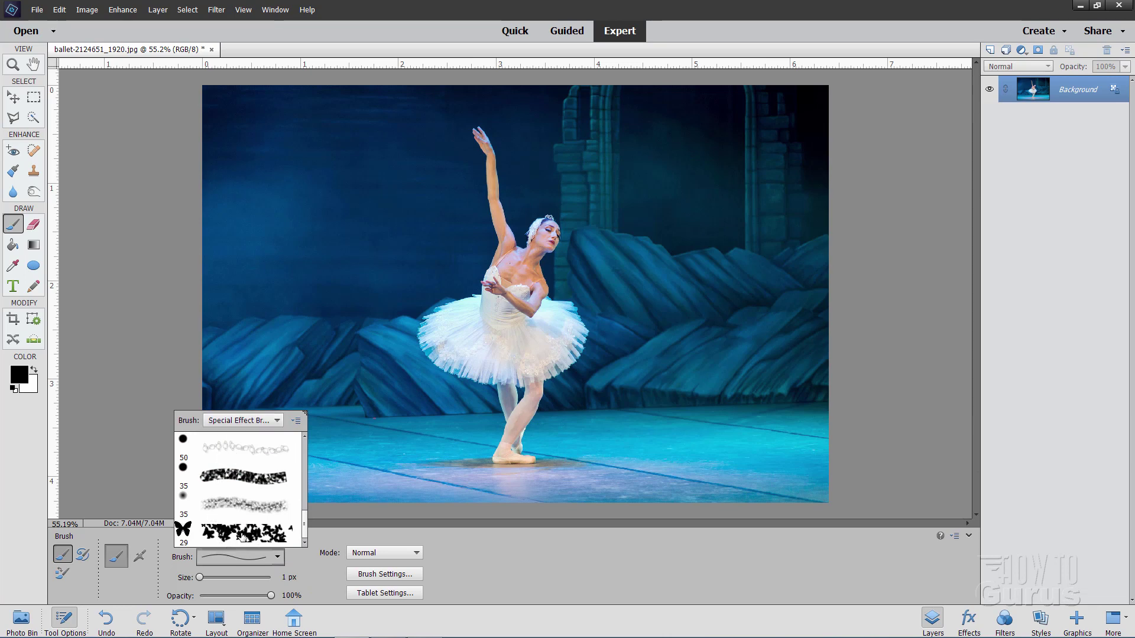
{"action": "left_click", "coordinate": [277, 557]}
{"action": "left_click", "coordinate": [278, 557]}
{"action": "left_click", "coordinate": [277, 557]}
{"action": "left_click", "coordinate": [277, 557]}
- Switch the brush picker's set to Drop Shadow Brushes and on to Natural Brushes 2
{"action": "left_click", "coordinate": [277, 421]}
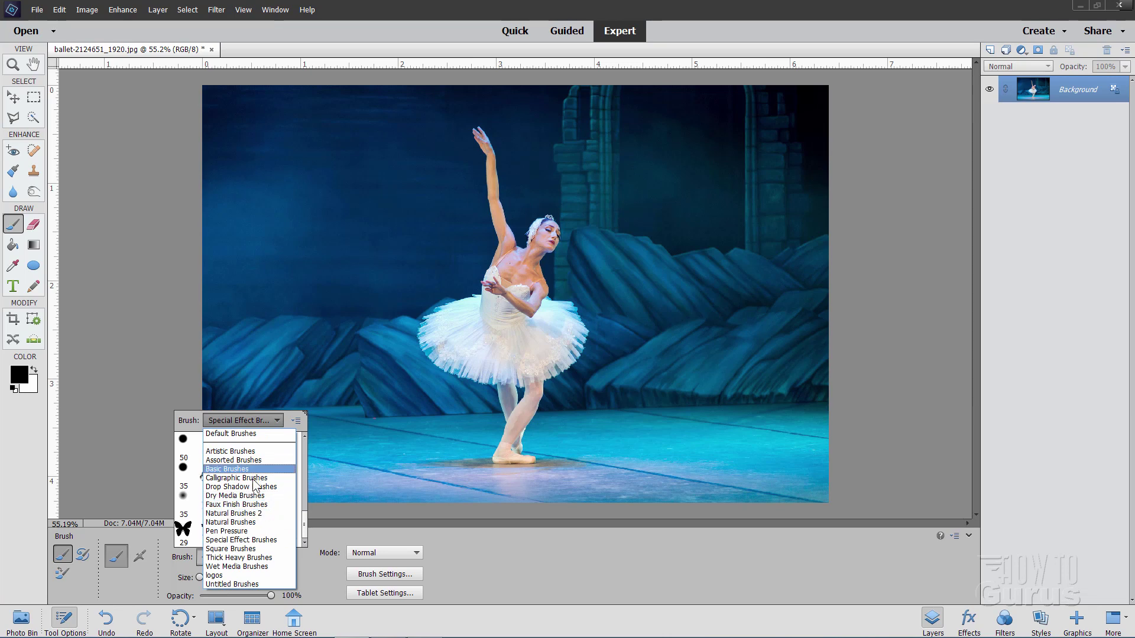
{"action": "left_click", "coordinate": [257, 487]}
{"action": "left_click", "coordinate": [276, 422]}
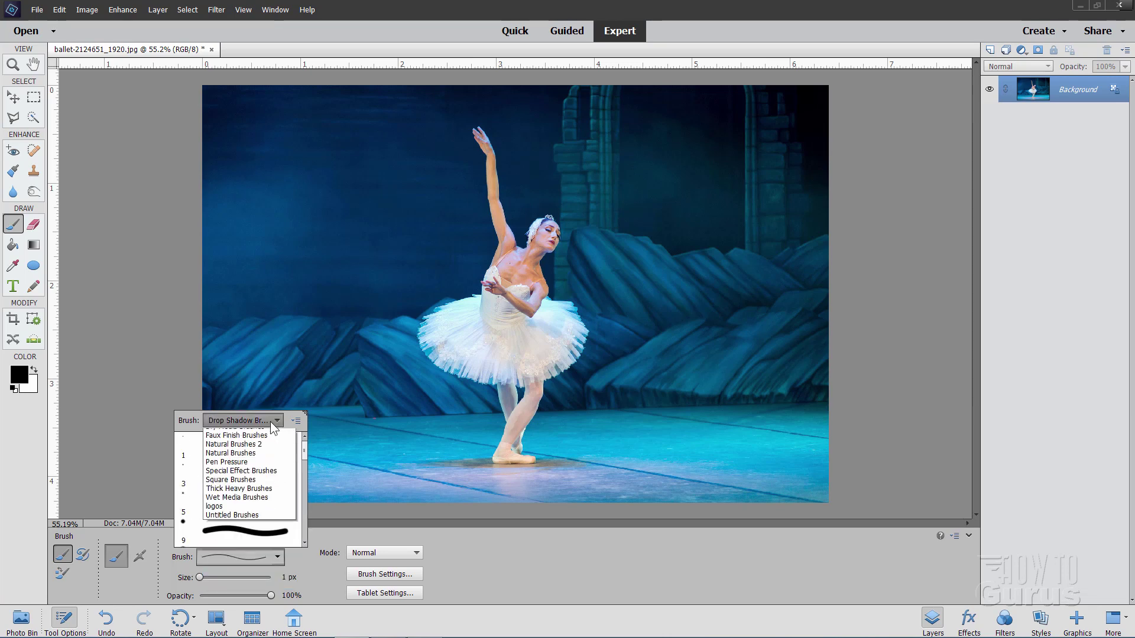
{"action": "left_click", "coordinate": [263, 514]}
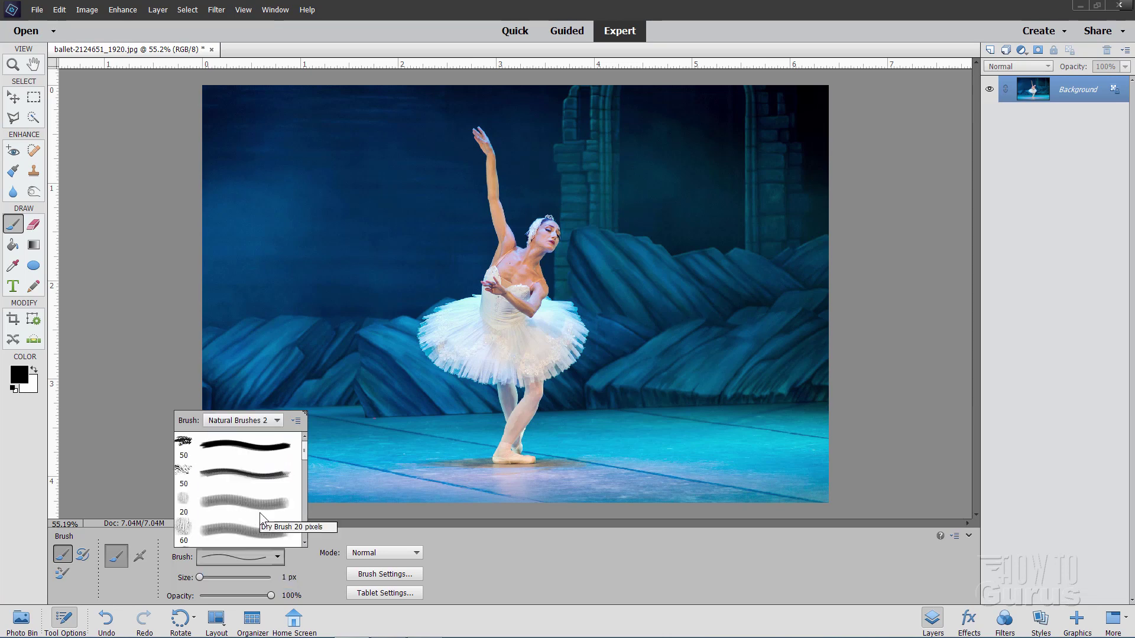
{"action": "left_click", "coordinate": [278, 422]}
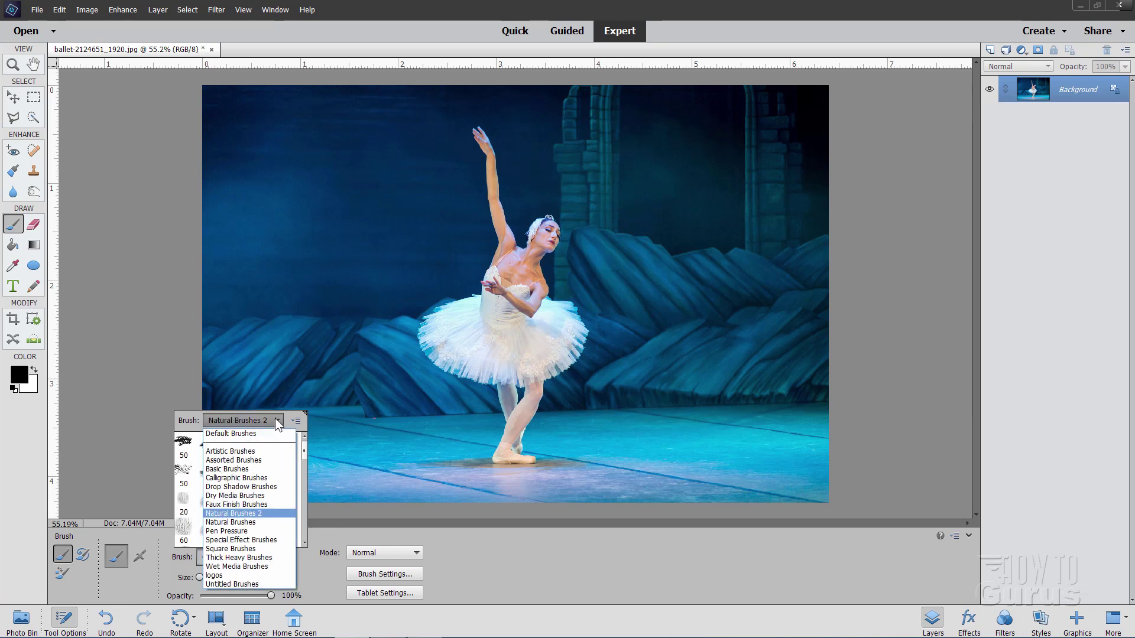
{"action": "left_click", "coordinate": [258, 515]}
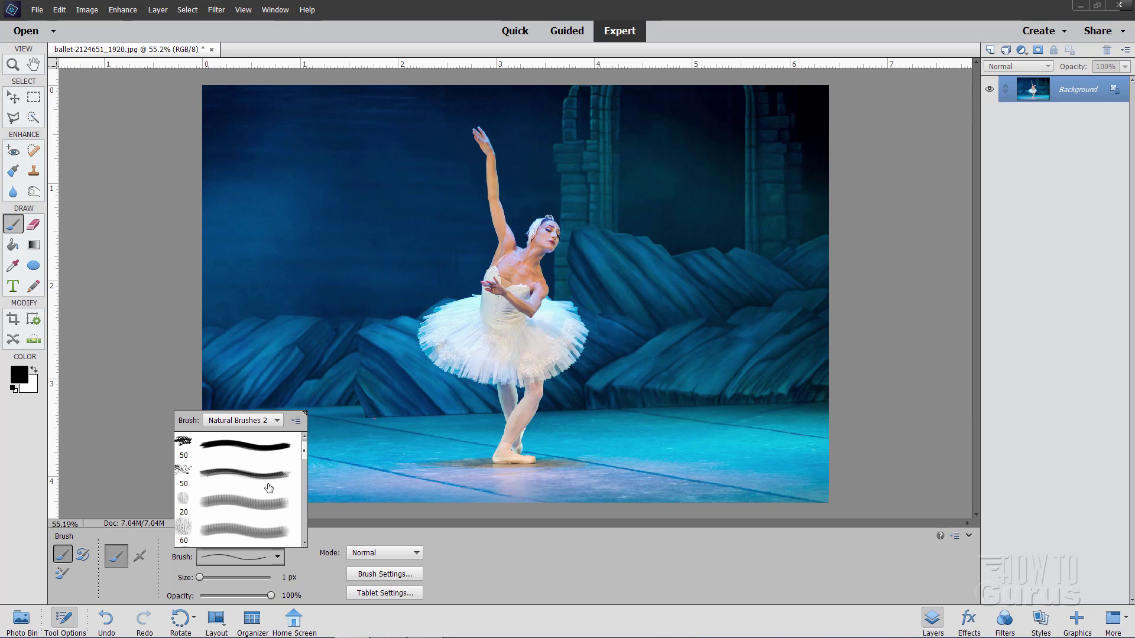
- Reset the brush picker to the default brushes and open the Preset Manager from it
{"action": "left_click", "coordinate": [295, 421]}
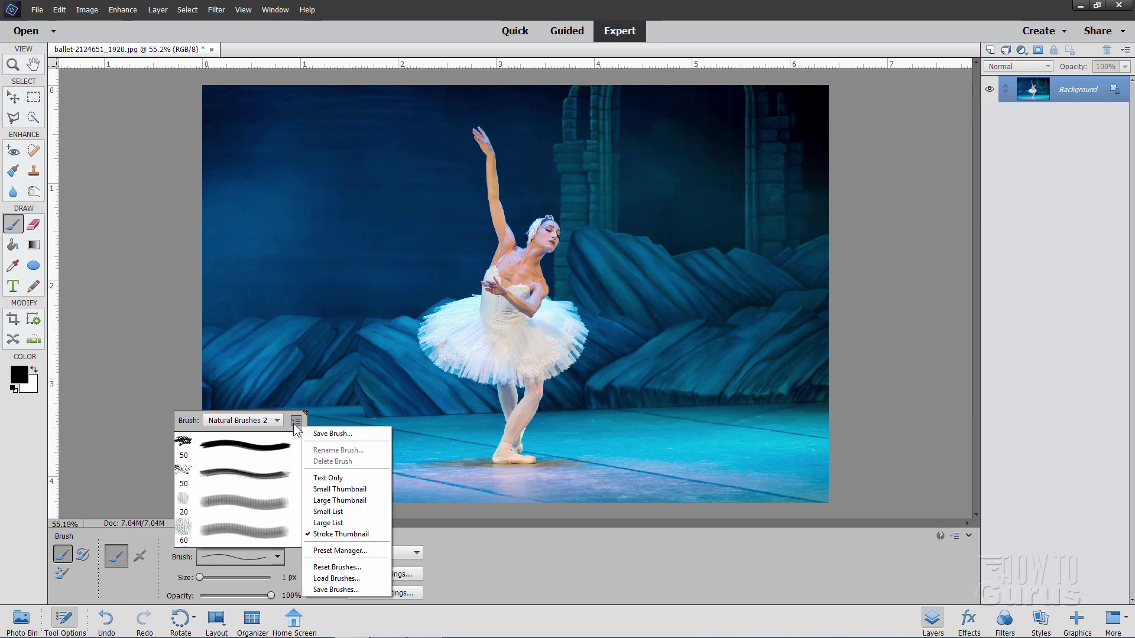
{"action": "left_click", "coordinate": [321, 567]}
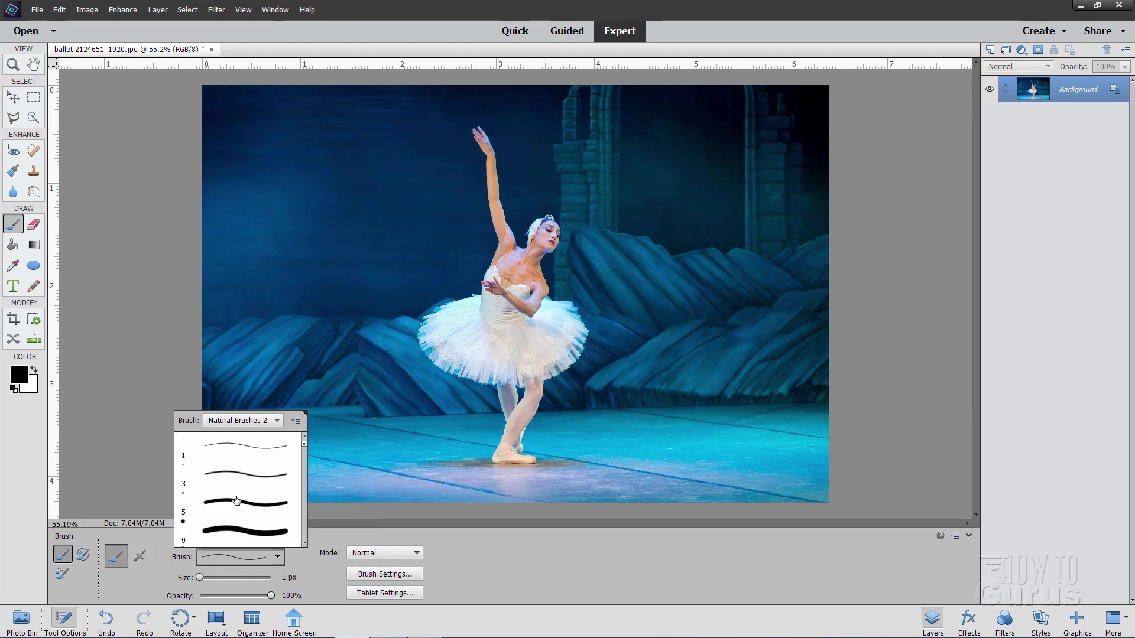
{"action": "left_click", "coordinate": [295, 421]}
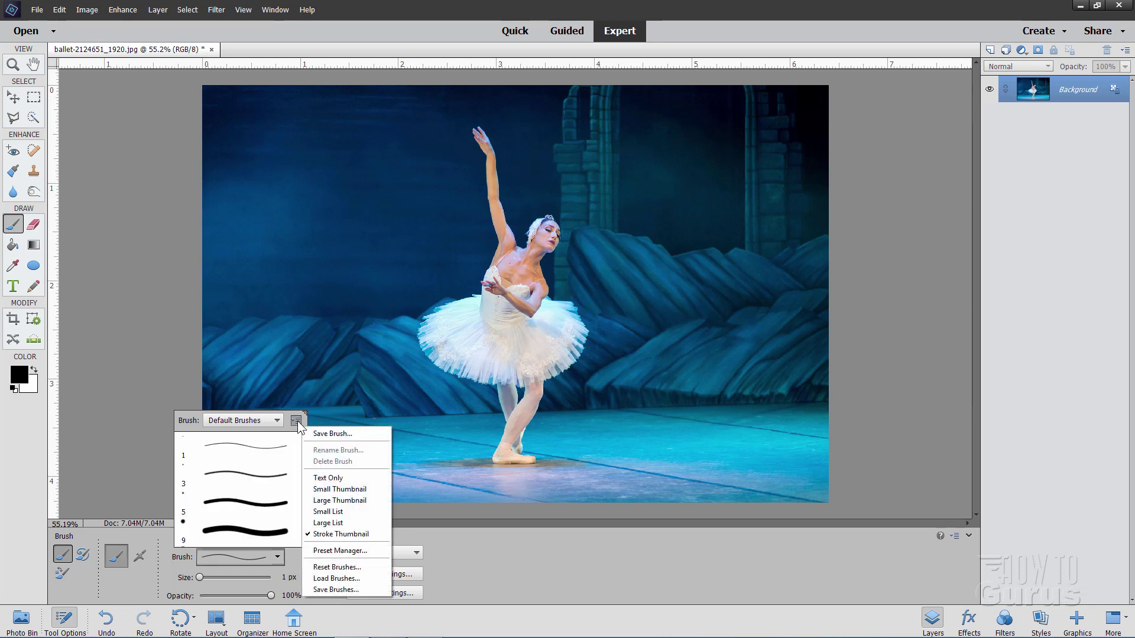
{"action": "left_click", "coordinate": [341, 551]}
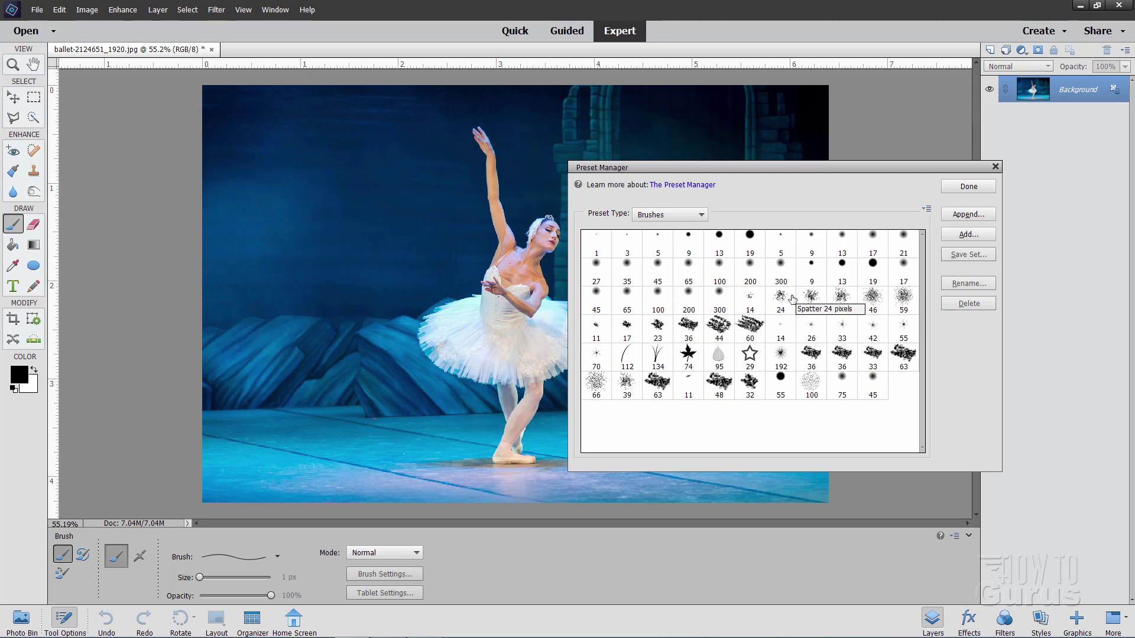
- Preview the Preset Manager's brushes as Text Only and Small Thumbnail, and set their display to Large Thumbnail
{"action": "left_click", "coordinate": [927, 209]}
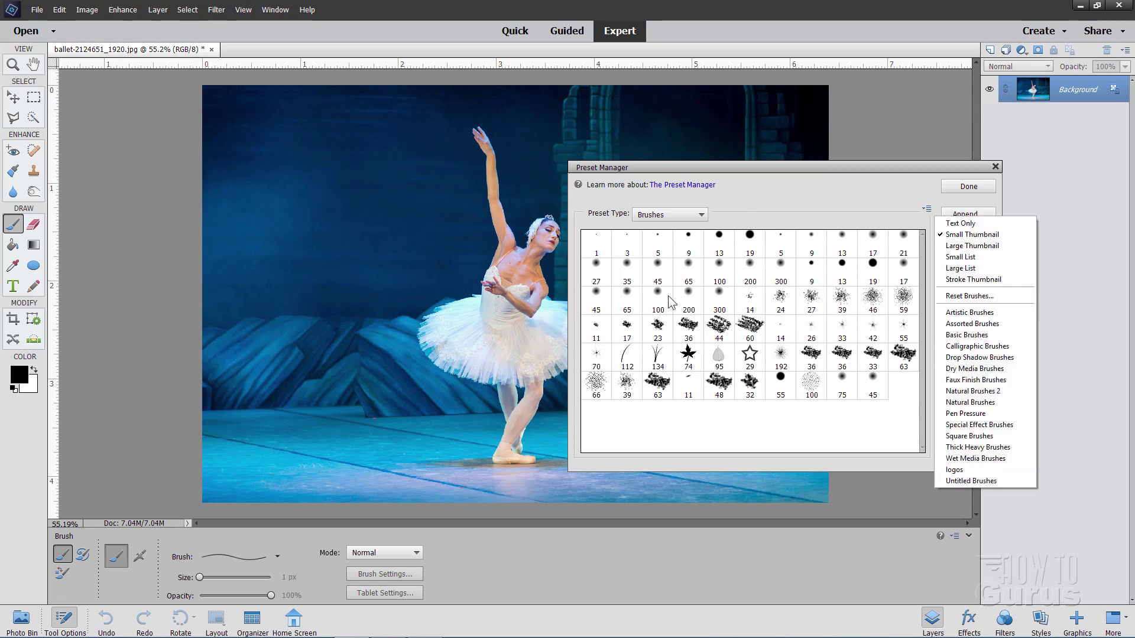
{"action": "left_click", "coordinate": [982, 222]}
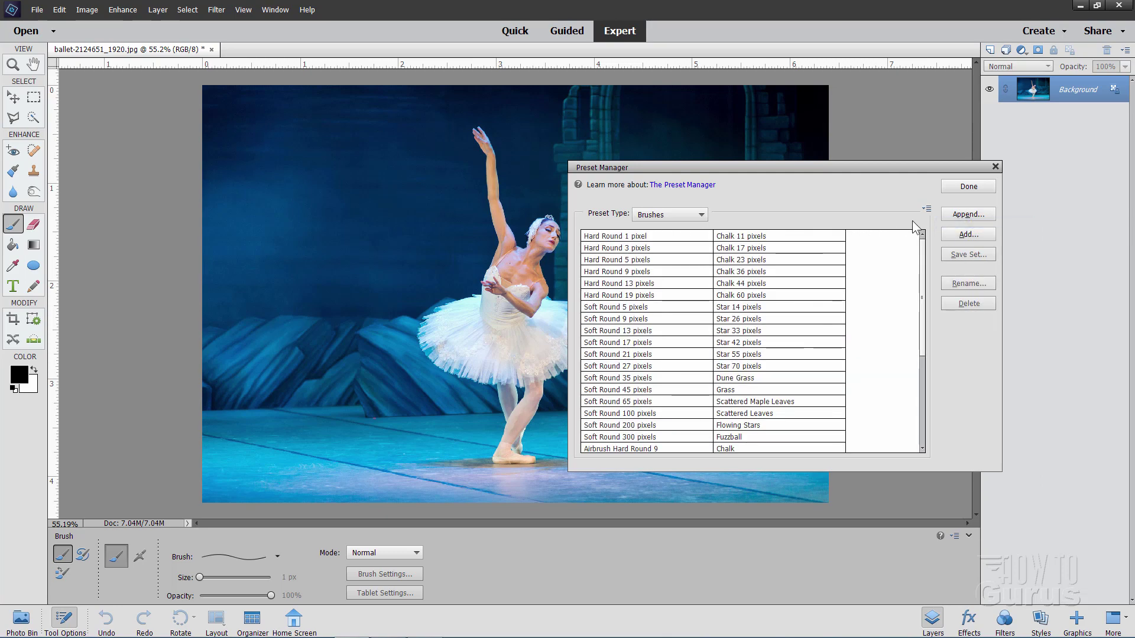
{"action": "left_click", "coordinate": [927, 210]}
{"action": "left_click", "coordinate": [945, 235]}
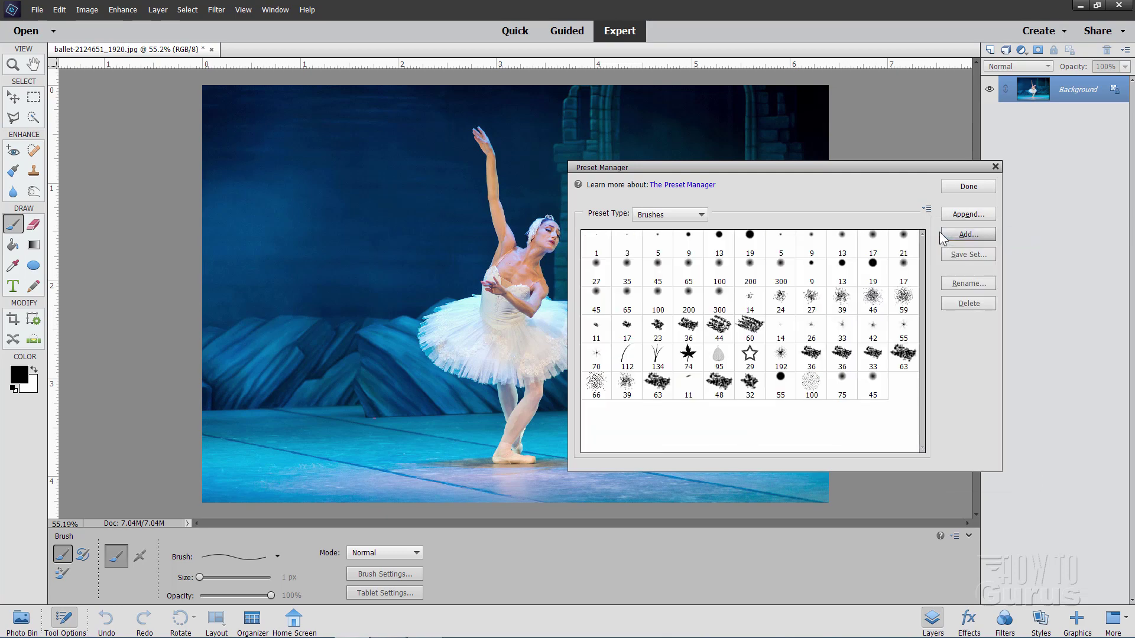
{"action": "left_click", "coordinate": [927, 209]}
{"action": "left_click", "coordinate": [940, 245]}
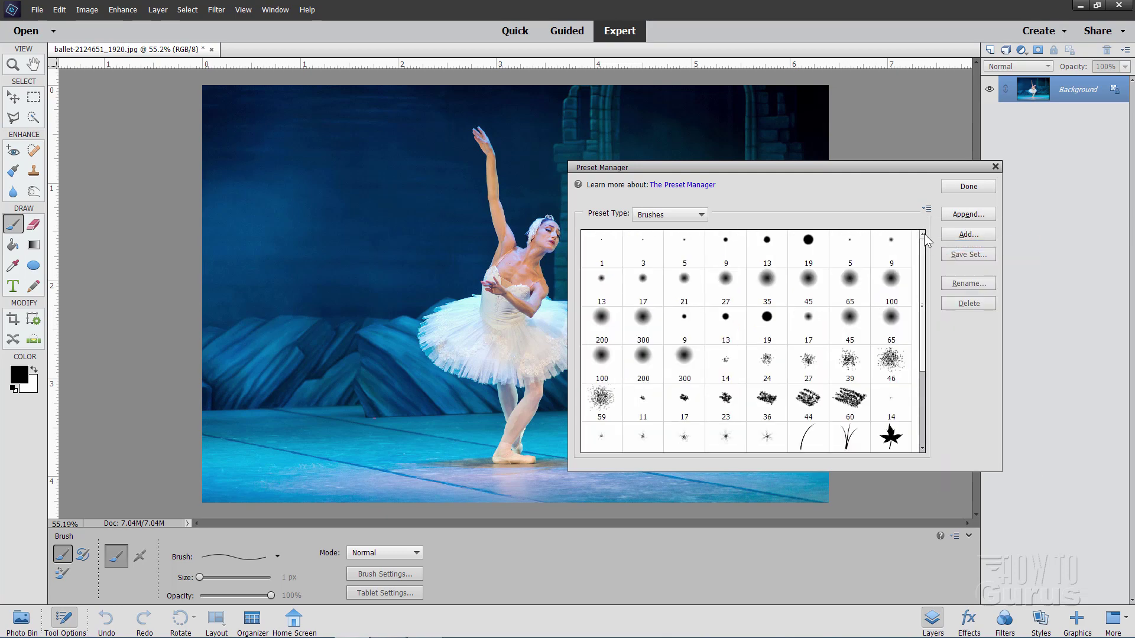
- Preview the Preset Manager's brushes as Small List, Large List and Stroke Thumbnail, and set their display to Small Thumbnail
{"action": "left_click", "coordinate": [927, 211]}
{"action": "left_click", "coordinate": [953, 261]}
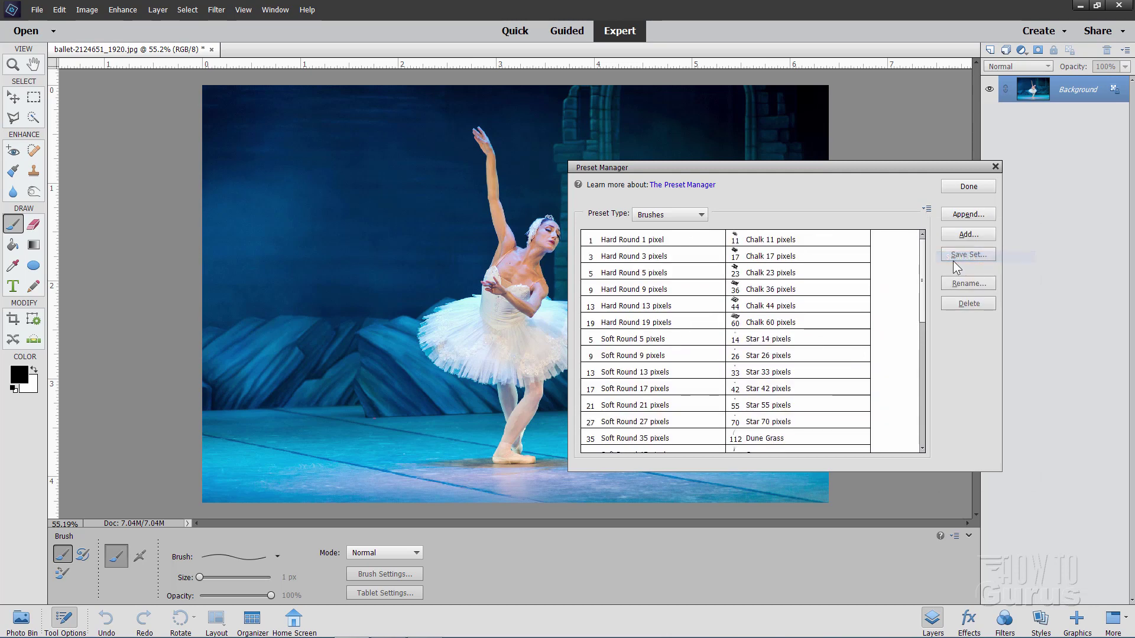
{"action": "left_click", "coordinate": [927, 210]}
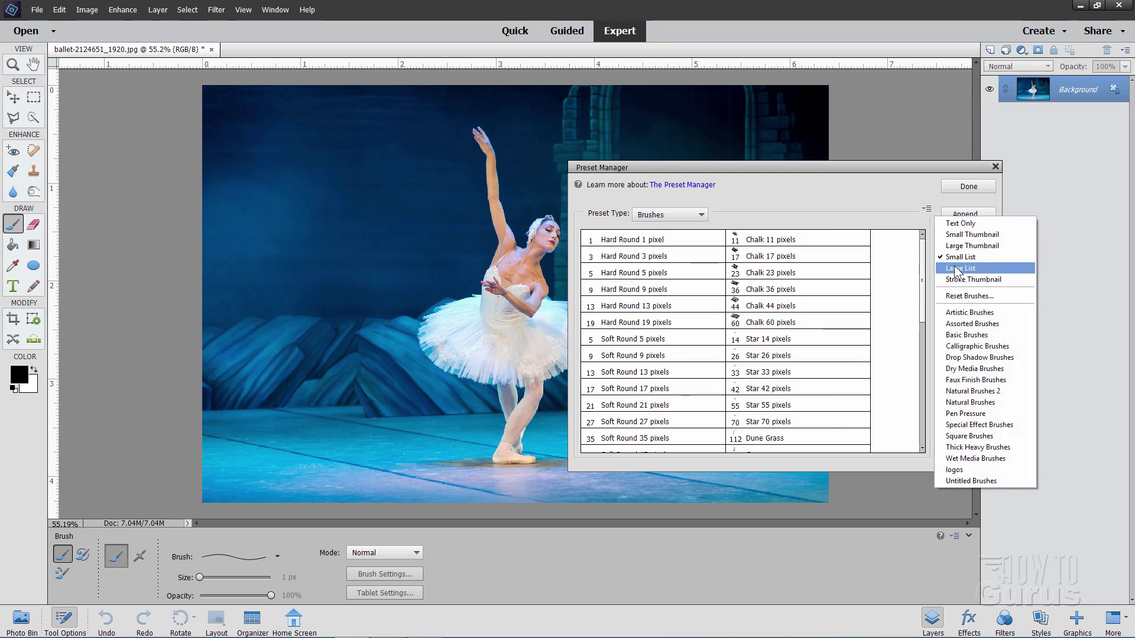
{"action": "left_click", "coordinate": [956, 268]}
{"action": "left_click", "coordinate": [927, 210]}
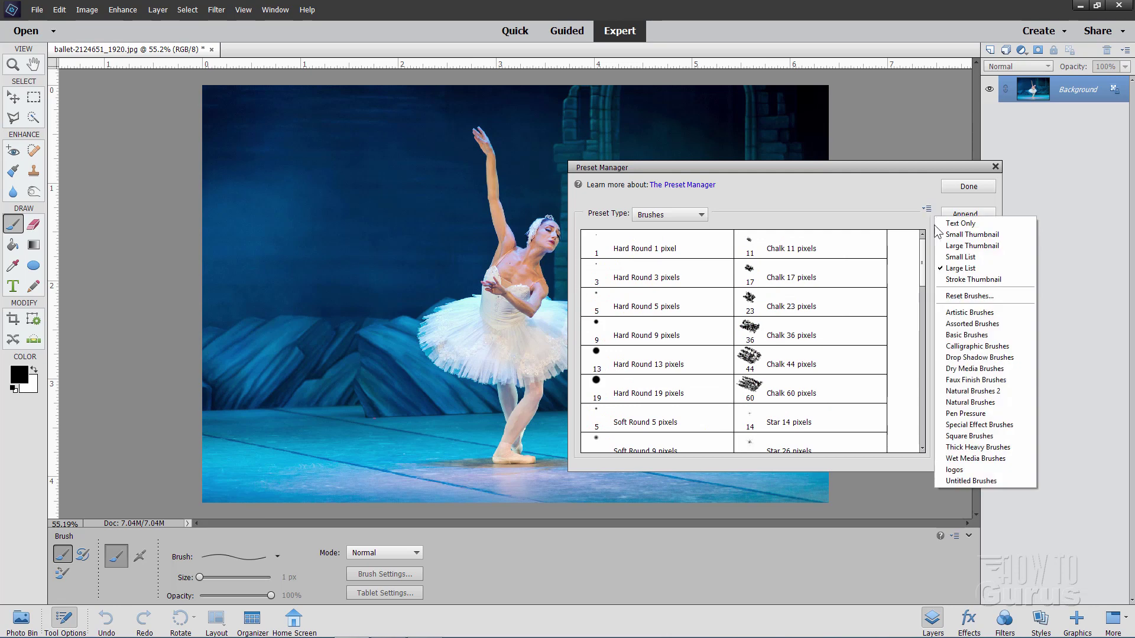
{"action": "left_click", "coordinate": [956, 280]}
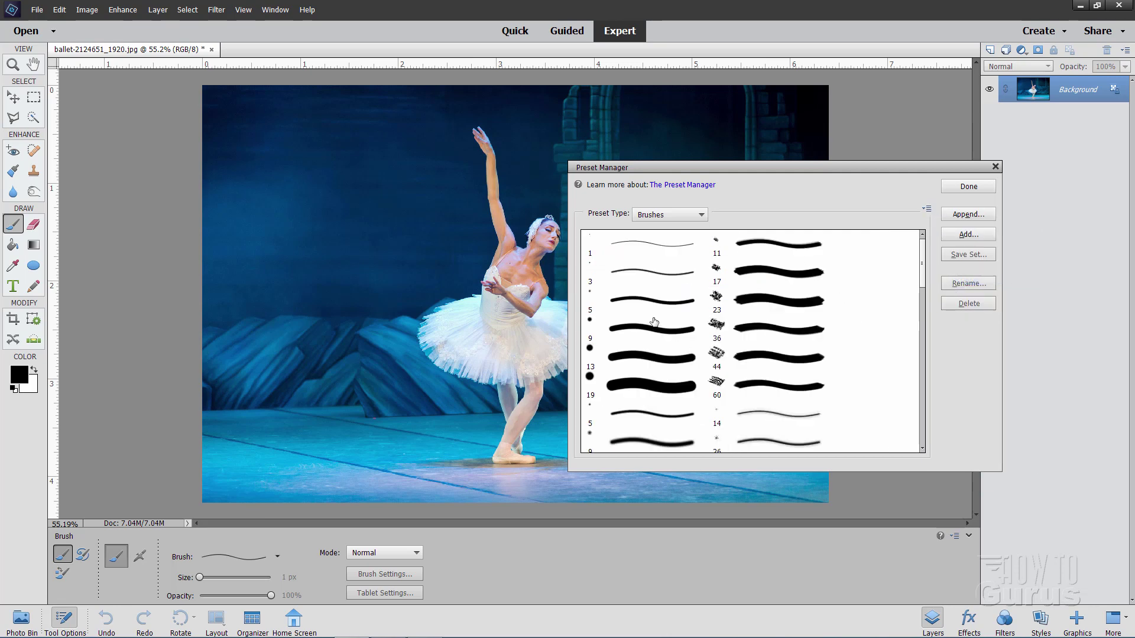
{"action": "left_click", "coordinate": [927, 210]}
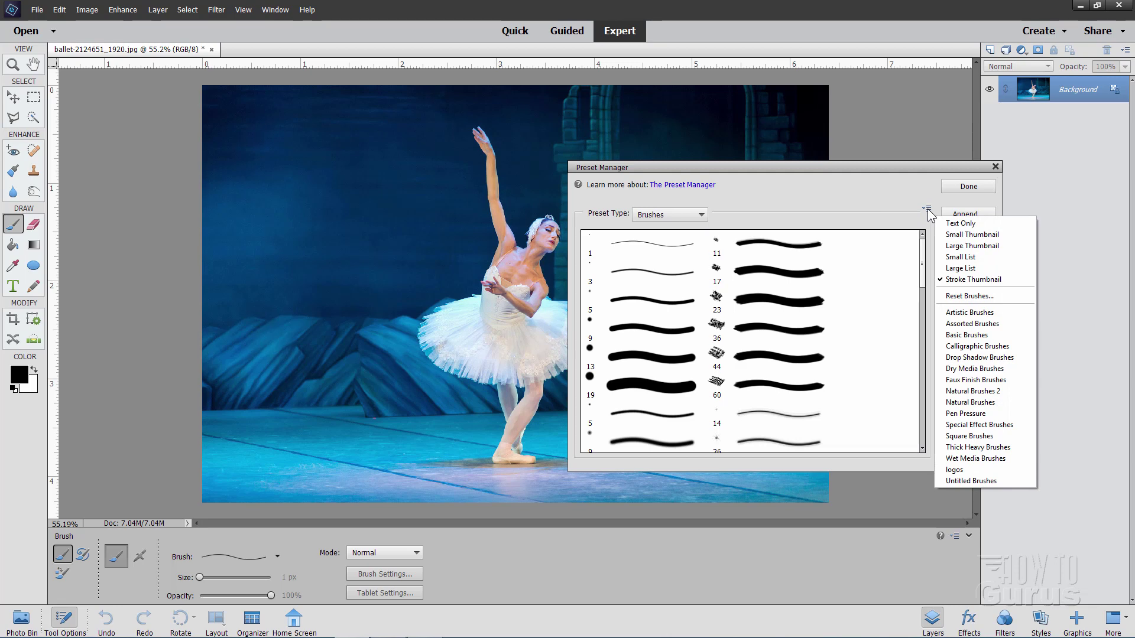
{"action": "left_click", "coordinate": [955, 234]}
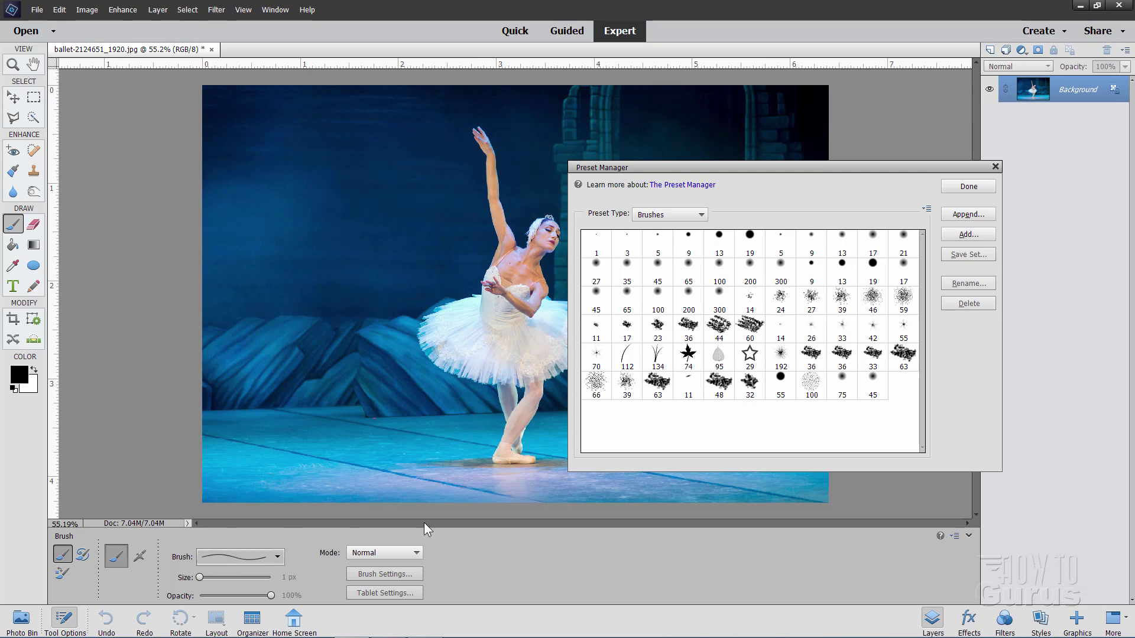
- Close the Preset Manager, reopen it from the brush picker's options and examine its available display modes and brush sets
{"action": "key", "text": "Escape"}
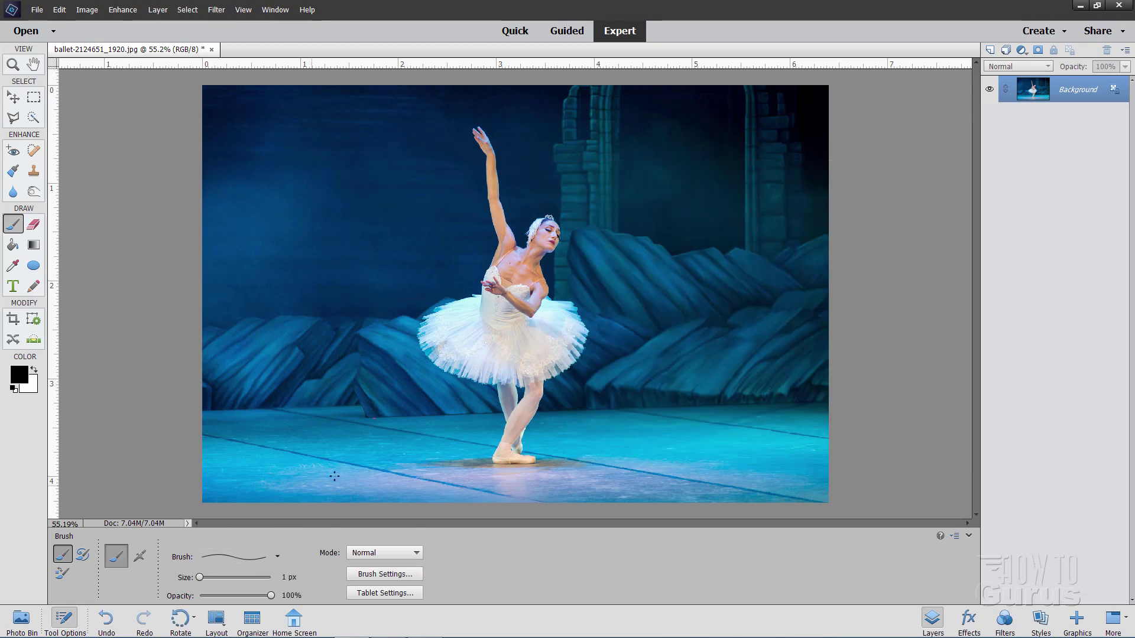
{"action": "left_click", "coordinate": [278, 557]}
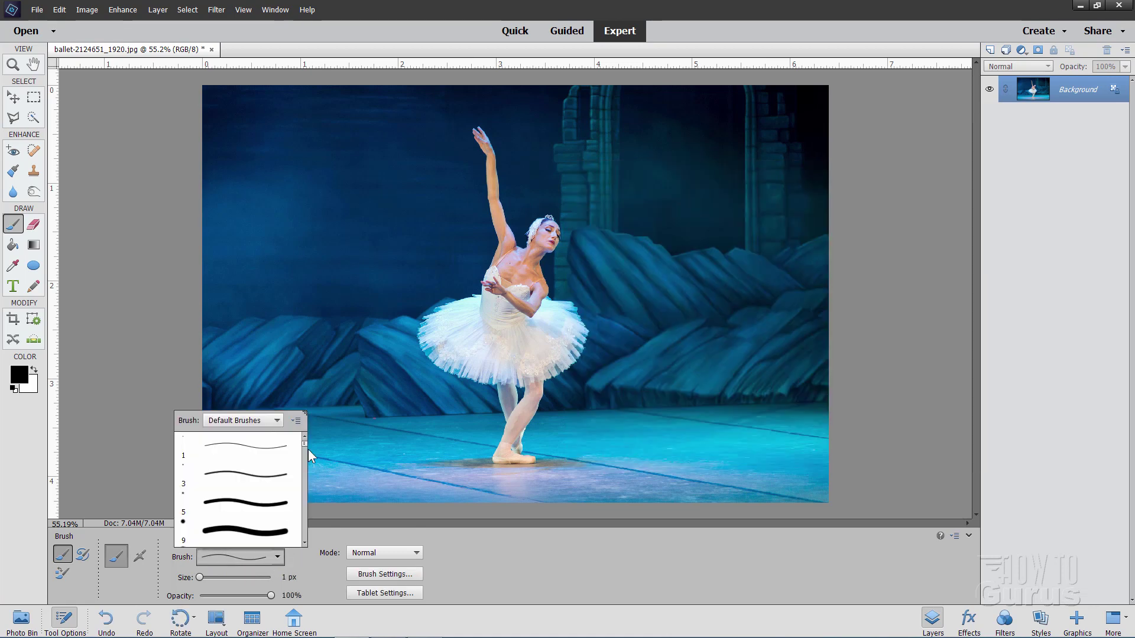
{"action": "left_click", "coordinate": [296, 421]}
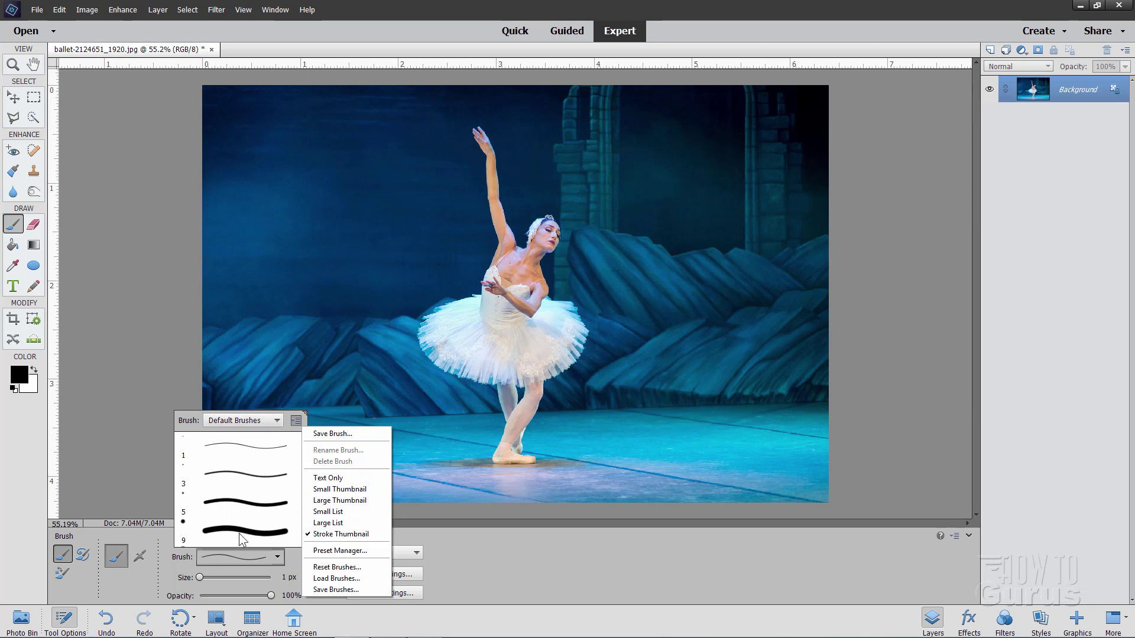
{"action": "left_click", "coordinate": [362, 554]}
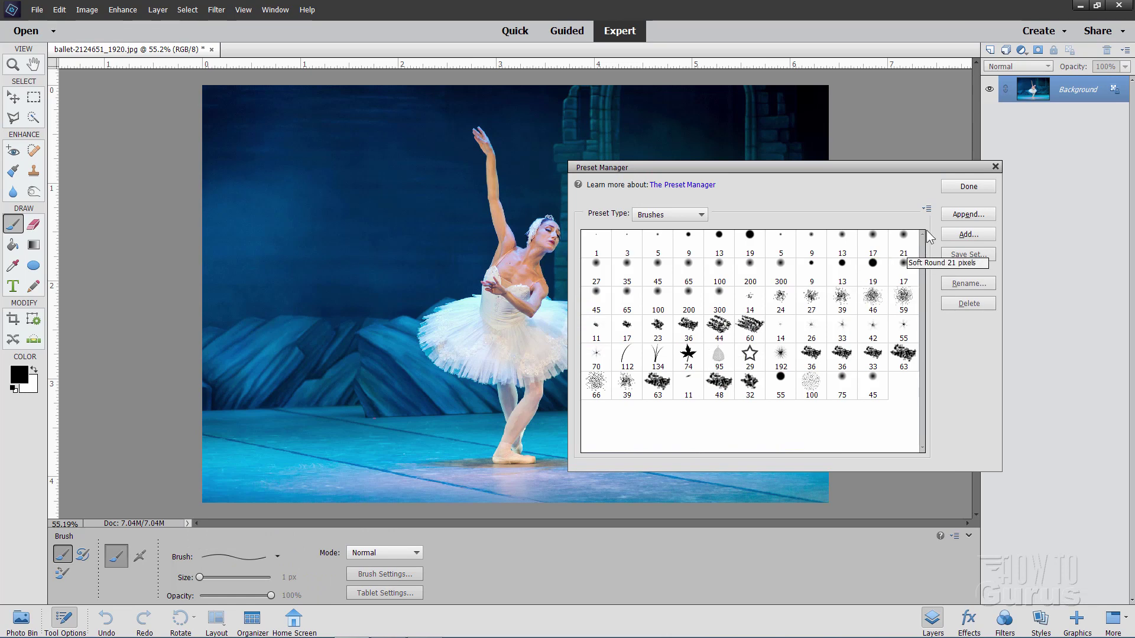
{"action": "left_click", "coordinate": [927, 210]}
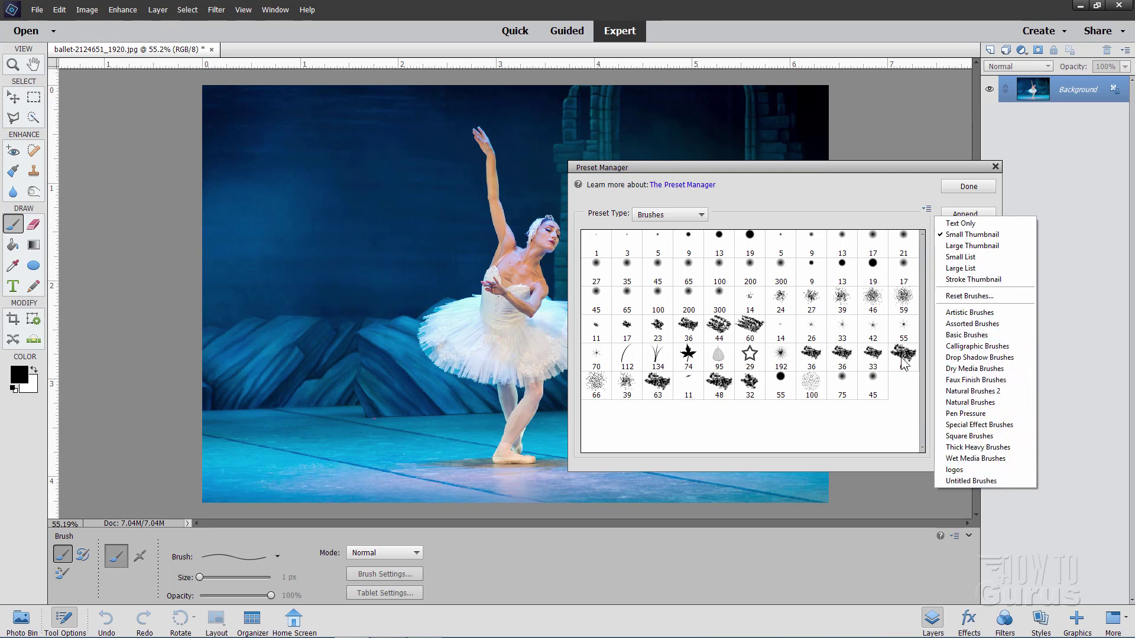
{"action": "left_click", "coordinate": [893, 222]}
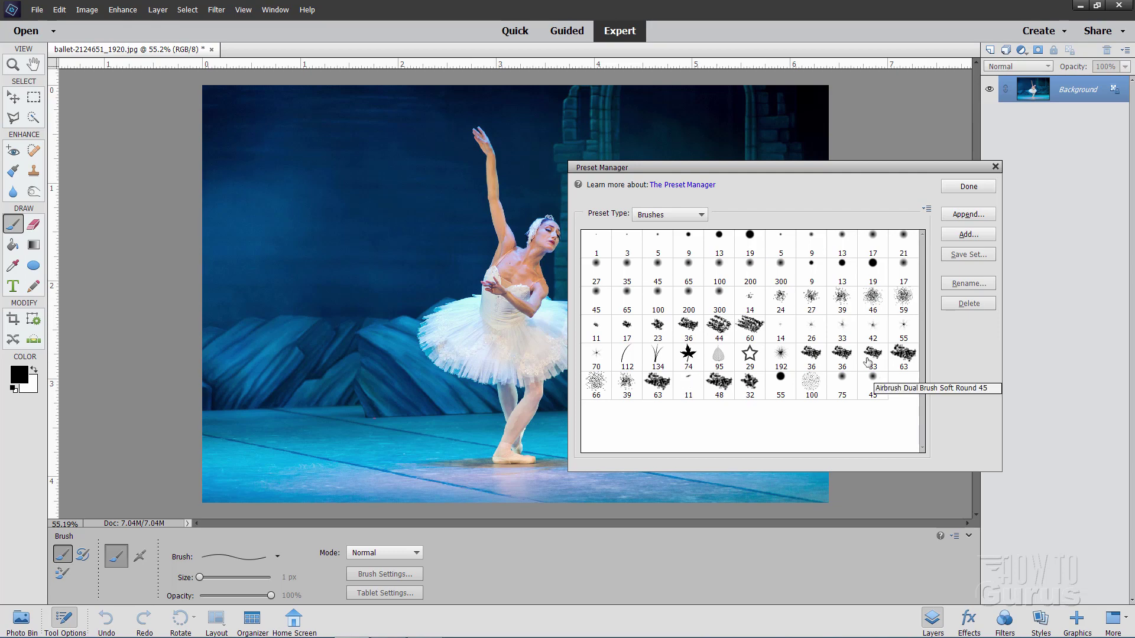
- Append the logos.abr brush file to the default brushes in the Preset Manager
{"action": "left_click", "coordinate": [968, 214]}
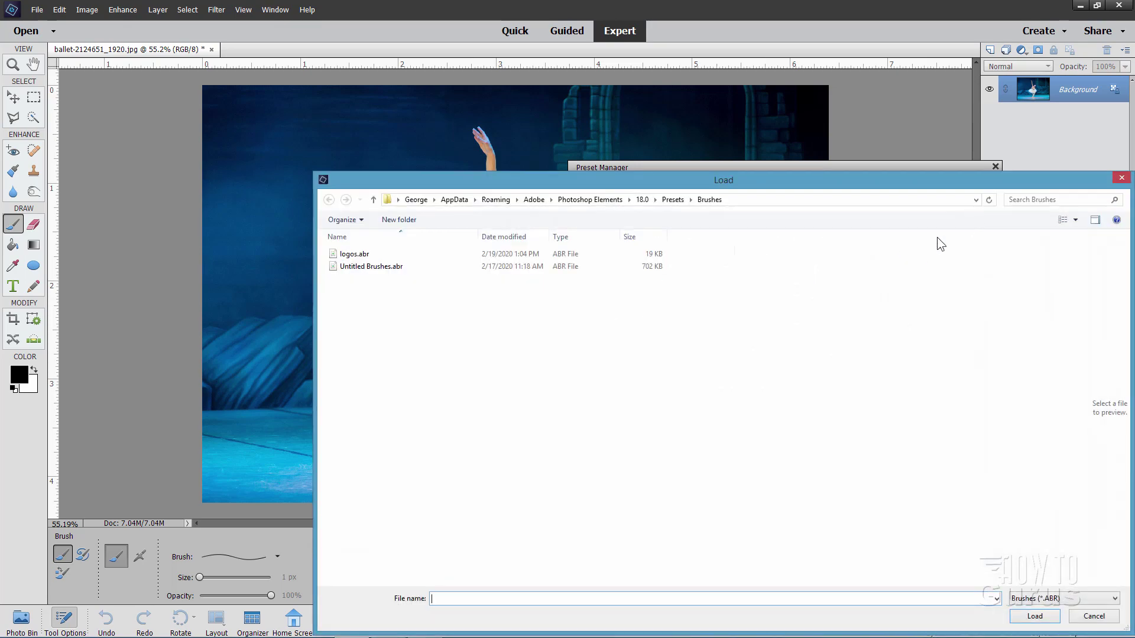
{"action": "left_click", "coordinate": [355, 254]}
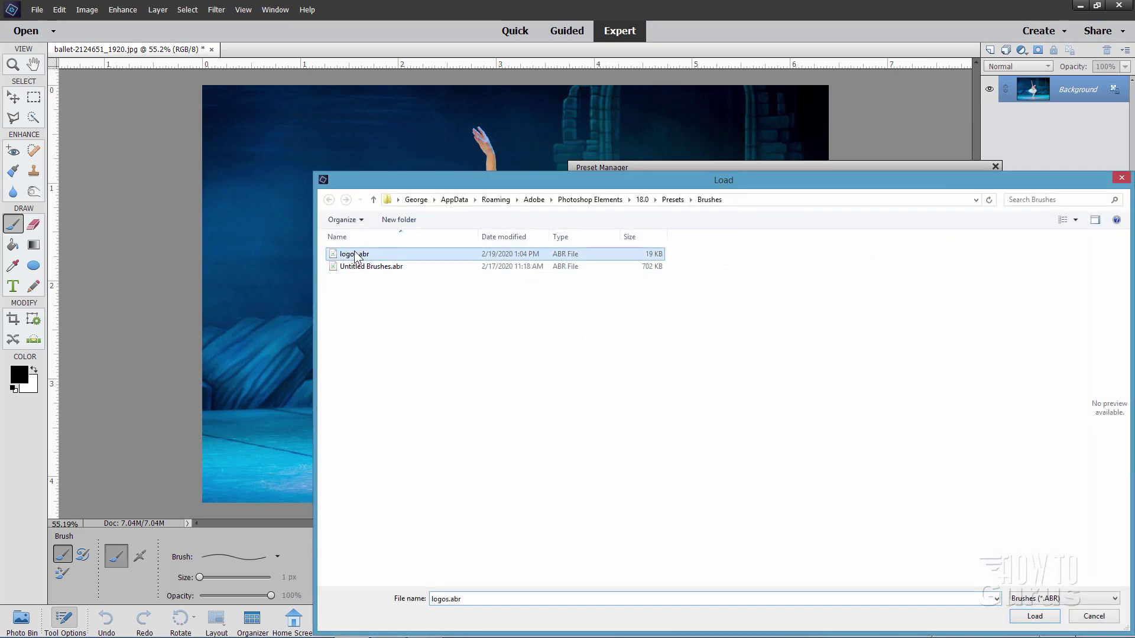
{"action": "left_click", "coordinate": [1020, 613]}
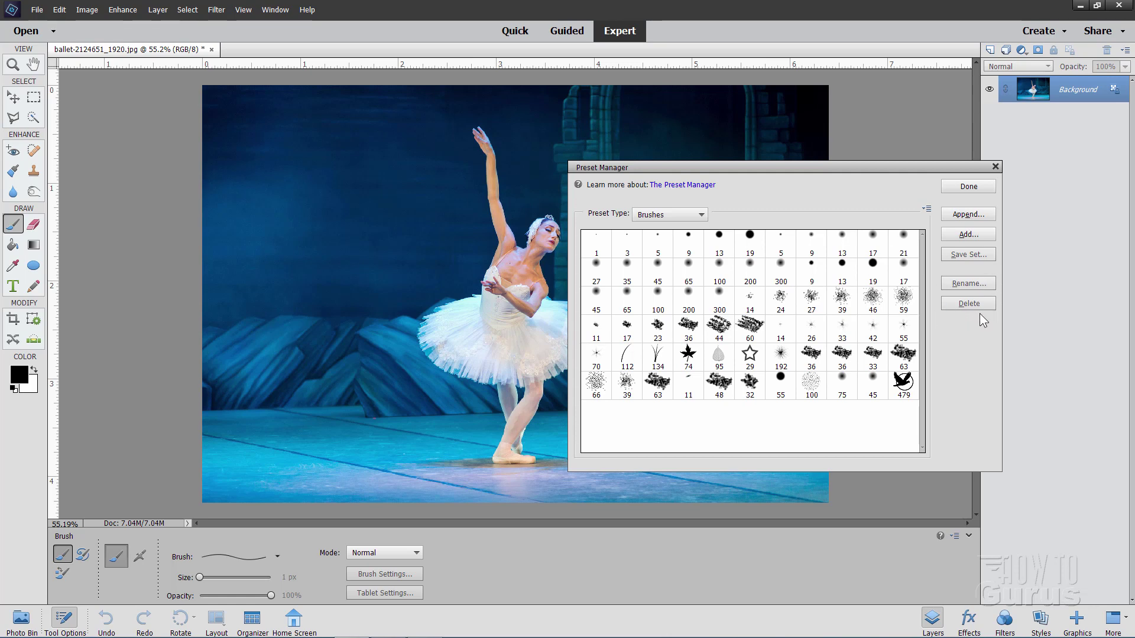
- View the preset types the Preset Manager offers, keep Brushes and finish with the Preset Manager
{"action": "left_click", "coordinate": [702, 211]}
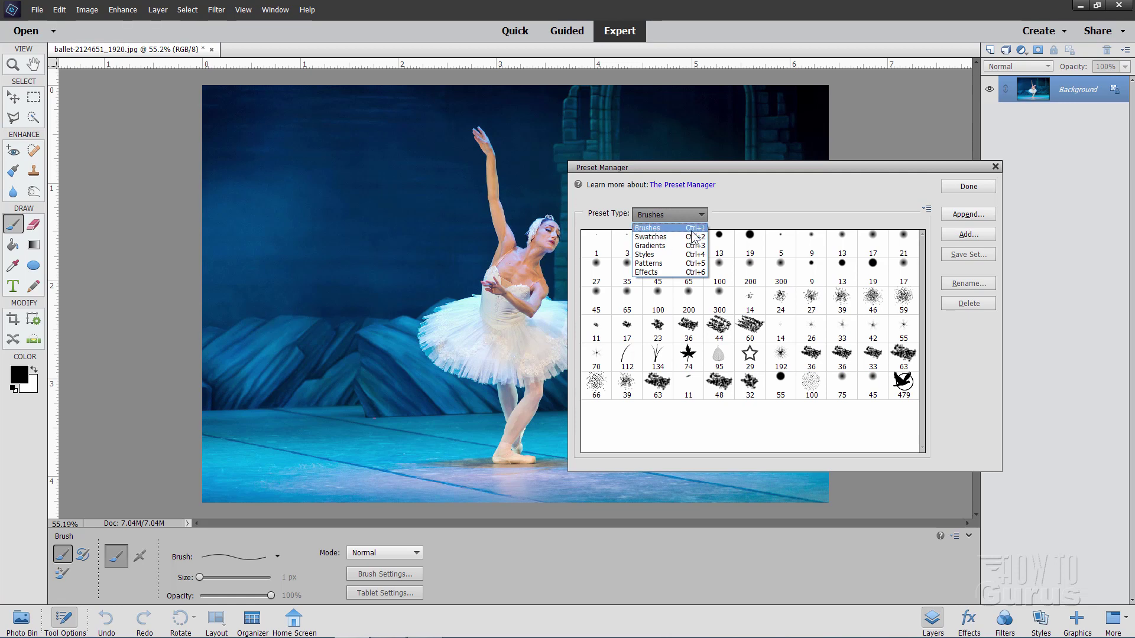
{"action": "left_click", "coordinate": [787, 209]}
{"action": "left_click", "coordinate": [974, 186]}
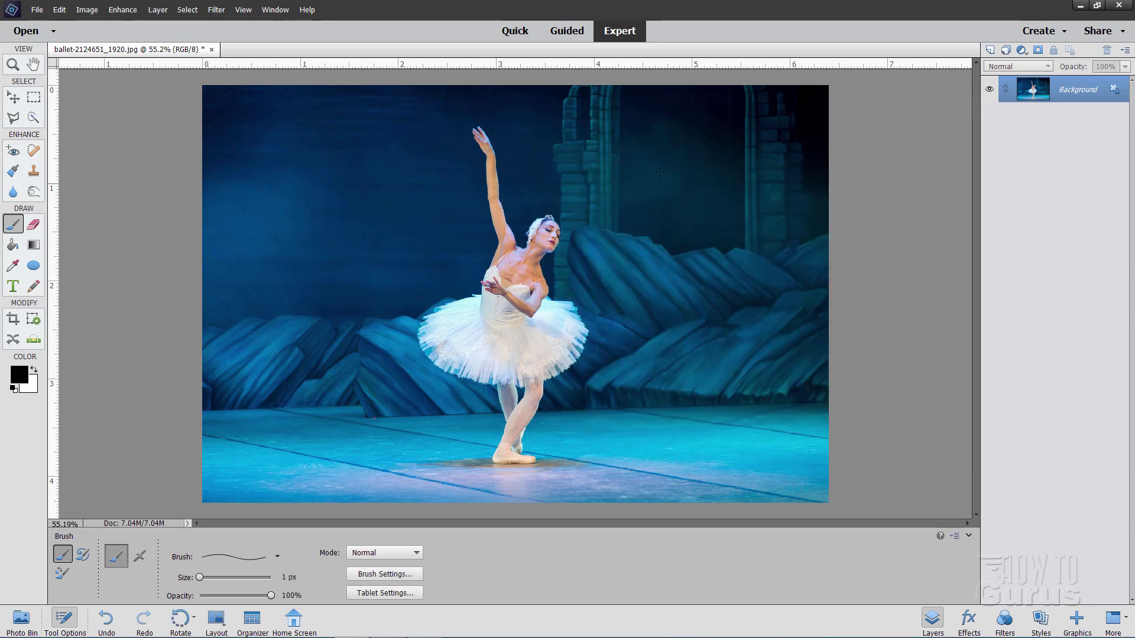
- Show the Color Swatches panel, enlarge it until all default swatches fit and move it beside the photo
{"action": "left_click", "coordinate": [275, 9]}
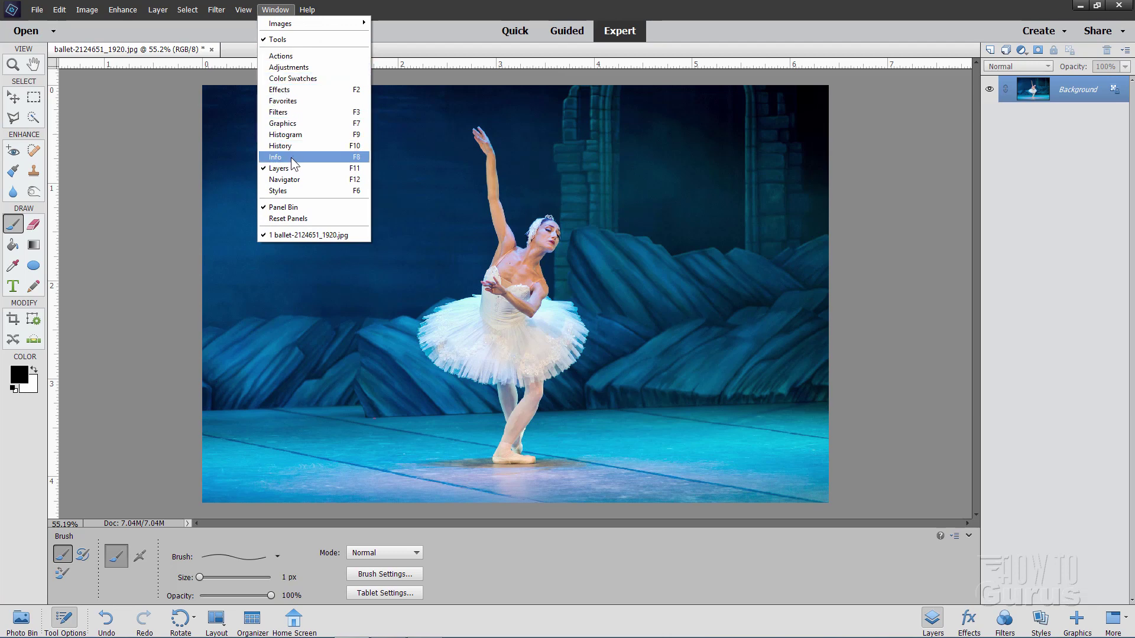
{"action": "left_click", "coordinate": [290, 79]}
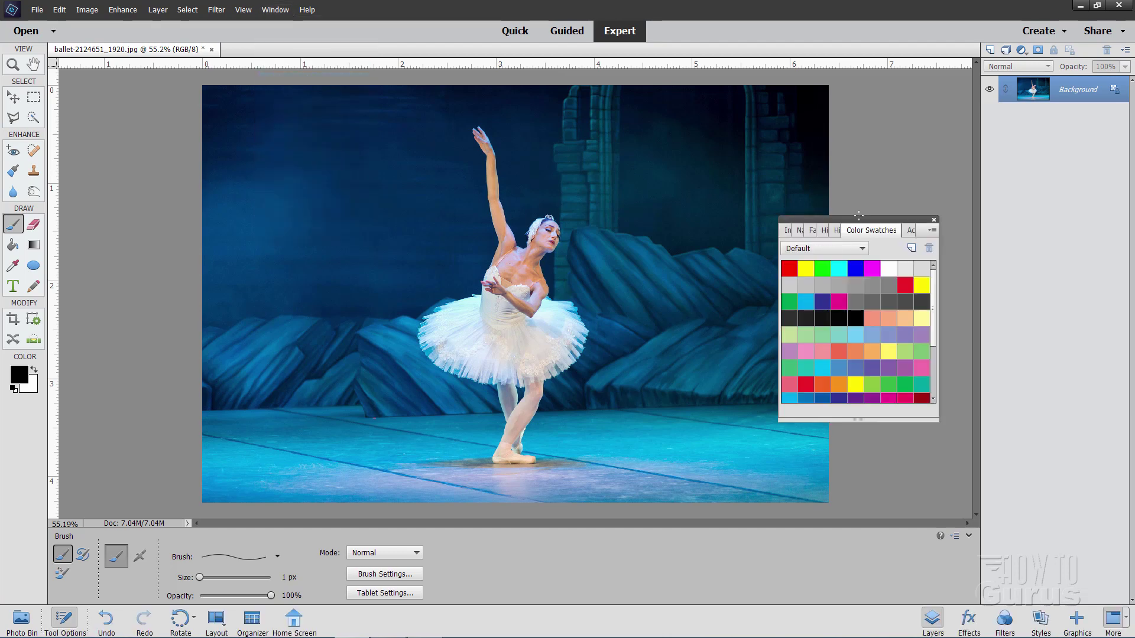
{"action": "left_click_drag", "start_coordinate": [876, 223], "coordinate": [835, 115]}
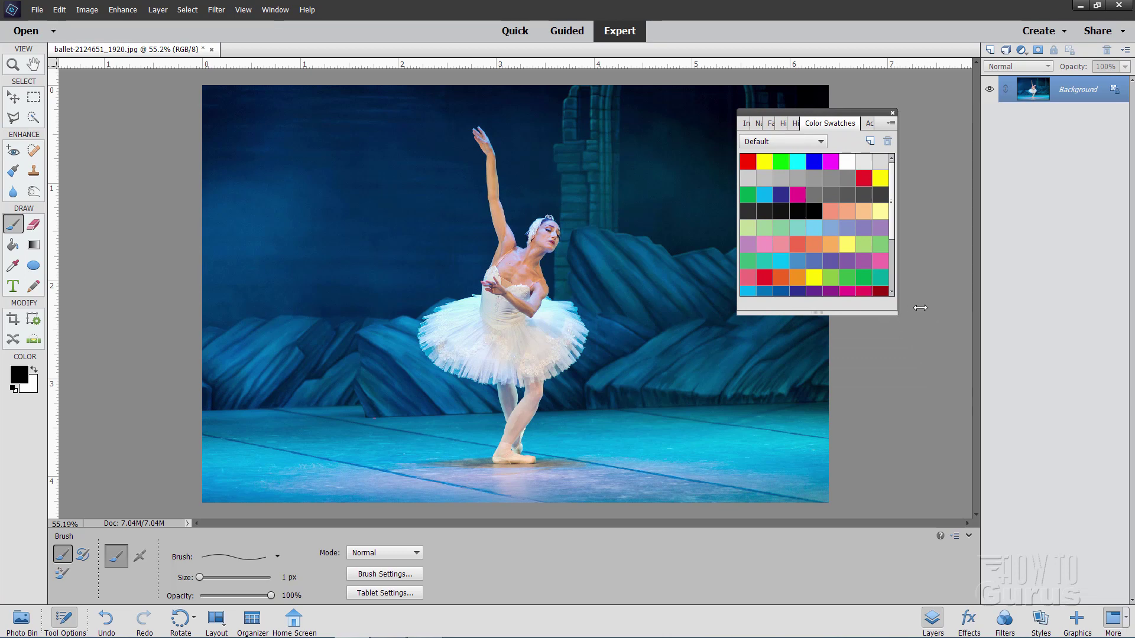
{"action": "left_click_drag", "start_coordinate": [897, 314], "coordinate": [1079, 473]}
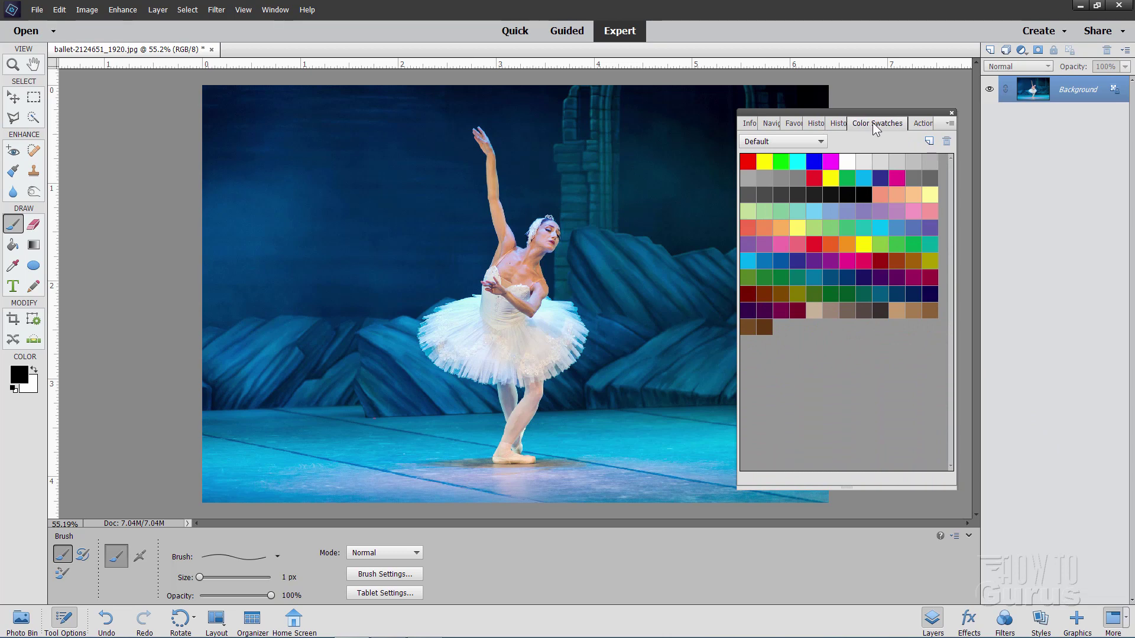
{"action": "left_click_drag", "start_coordinate": [875, 127], "coordinate": [987, 126]}
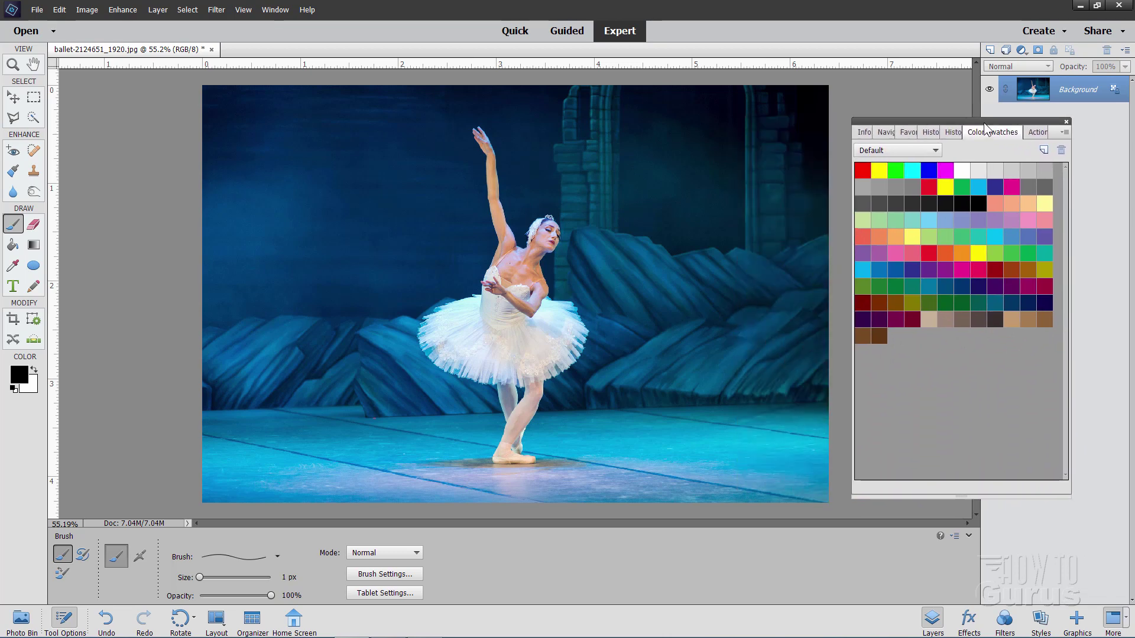
- Open the Preset Manager from the Color Swatches panel, load the Windows swatches and reset to the default swatches
{"action": "left_click", "coordinate": [1067, 134]}
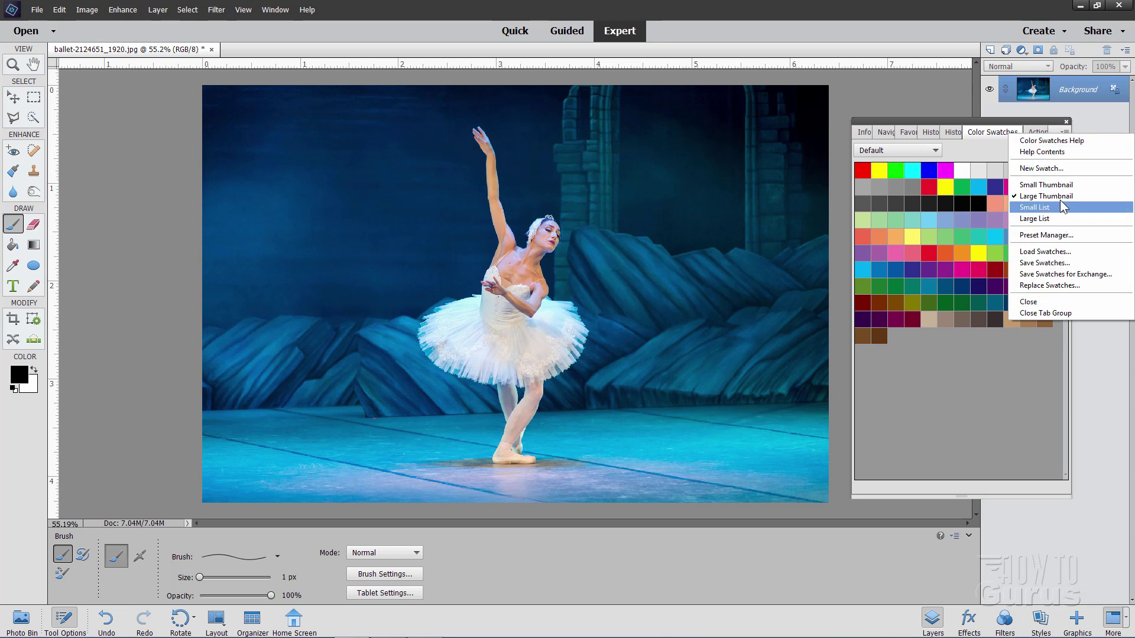
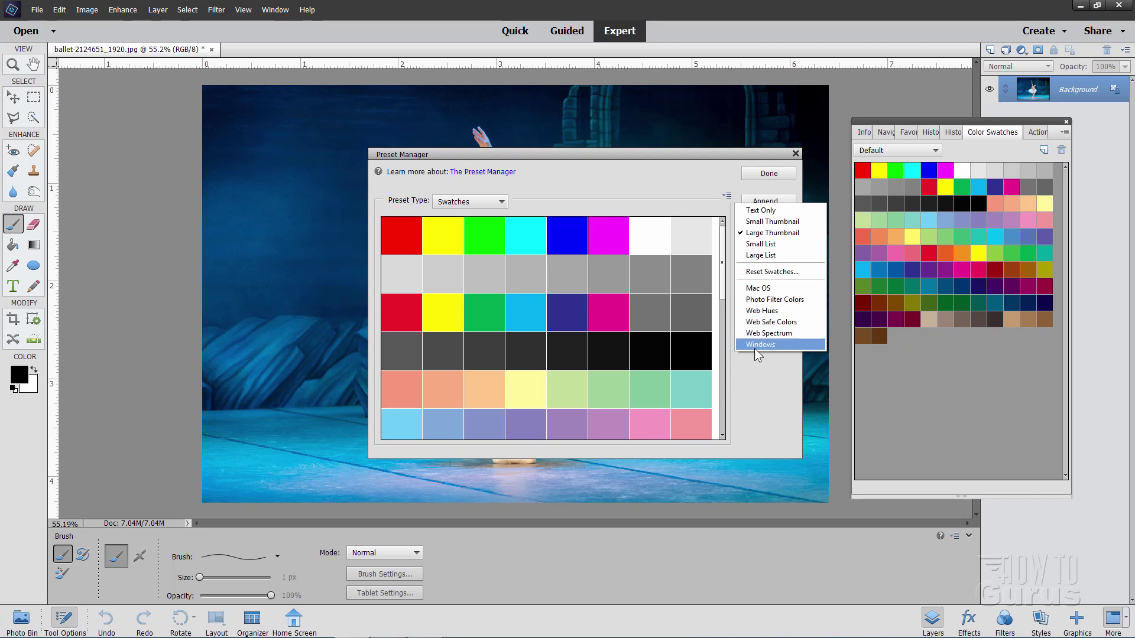
{"action": "left_click", "coordinate": [779, 345]}
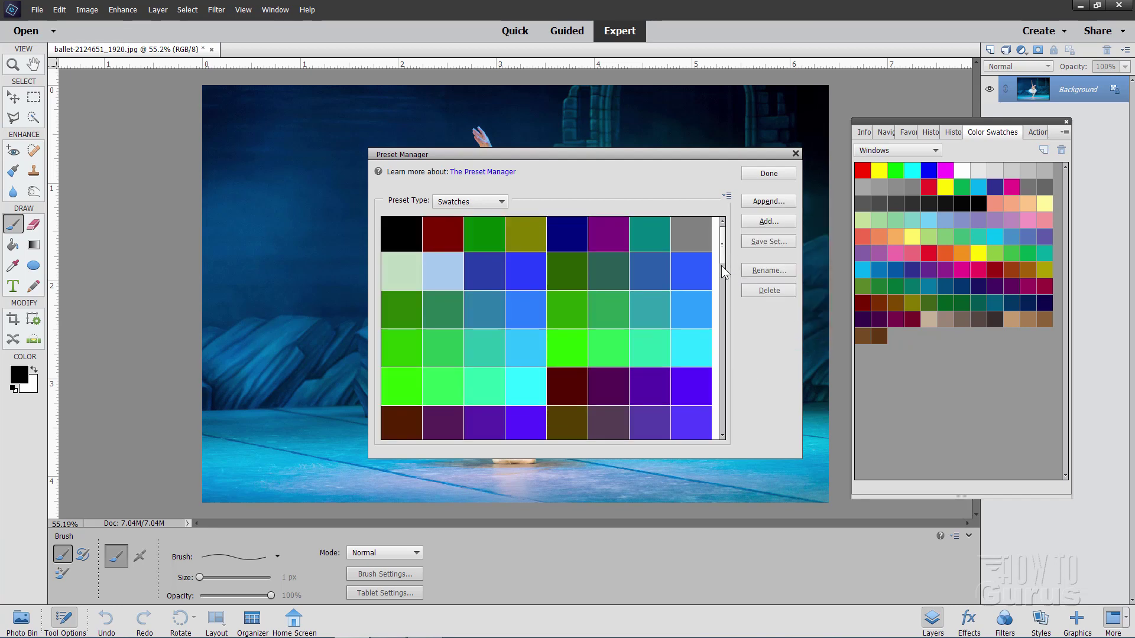
{"action": "left_click_drag", "start_coordinate": [722, 265], "coordinate": [743, 217]}
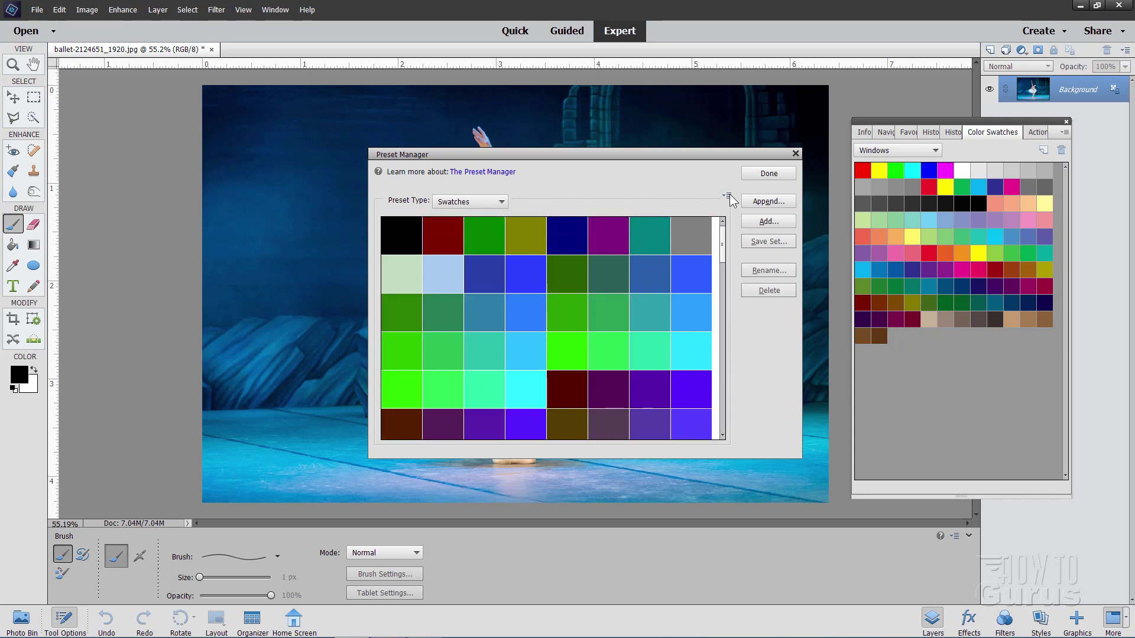
{"action": "left_click", "coordinate": [728, 197]}
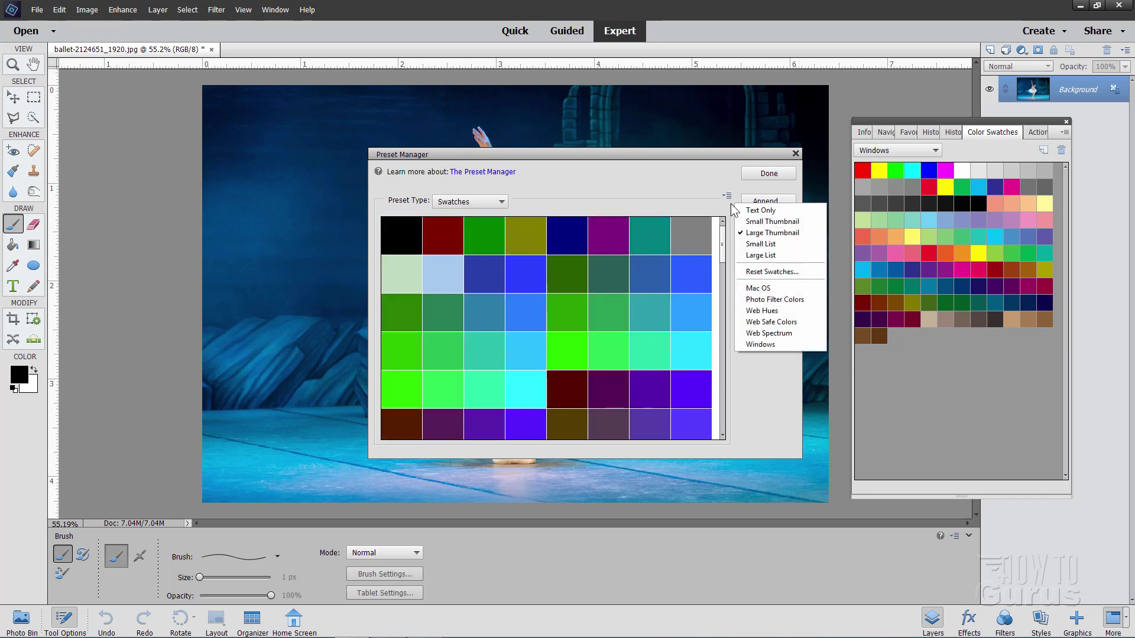
{"action": "left_click", "coordinate": [763, 272]}
- Load the Mac OS swatches in the Preset Manager, browse them and replace them with Photo Filter Colors
{"action": "left_click", "coordinate": [728, 197]}
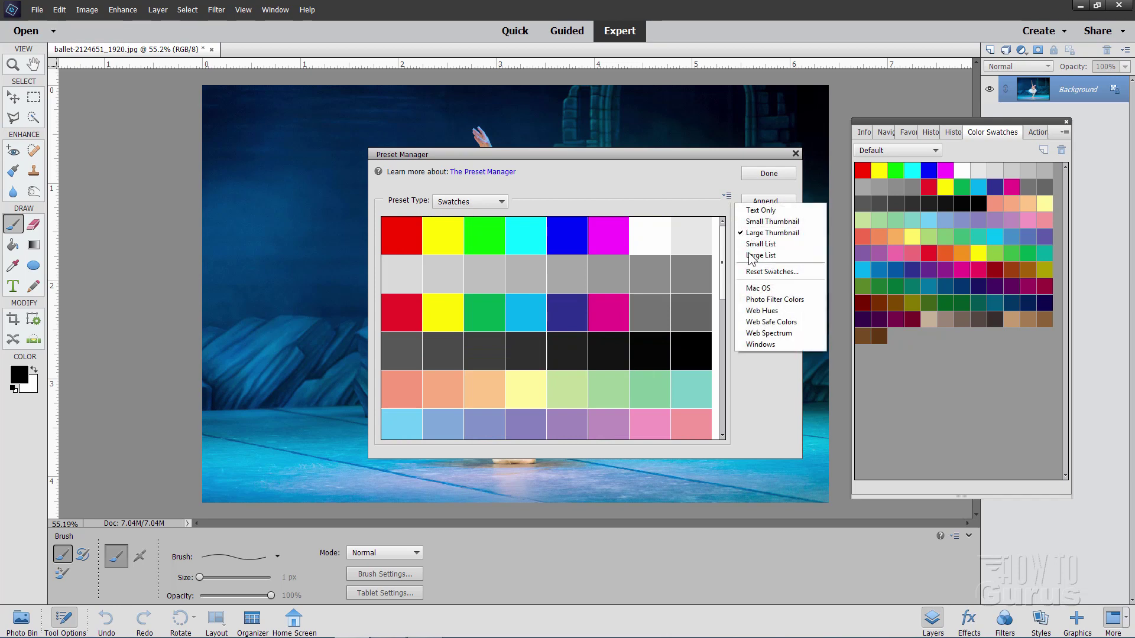
{"action": "left_click", "coordinate": [772, 289]}
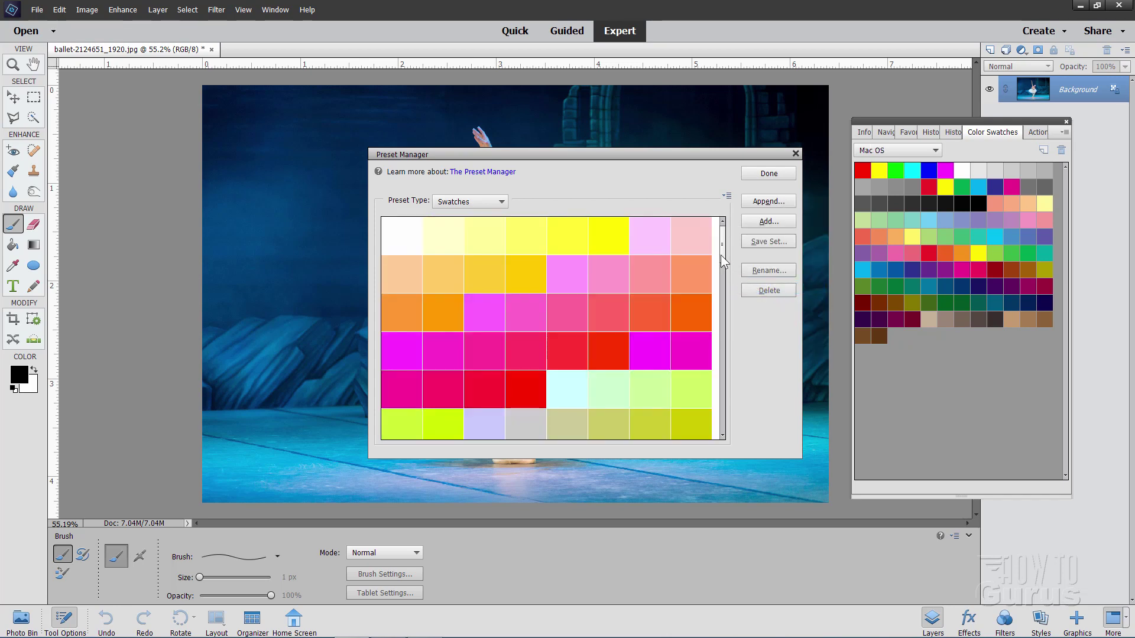
{"action": "mouse_move", "coordinate": [721, 250]}
{"action": "left_mouse_down"}
{"action": "mouse_move", "coordinate": [721, 435]}
{"action": "mouse_move", "coordinate": [726, 228]}
{"action": "left_mouse_up"}
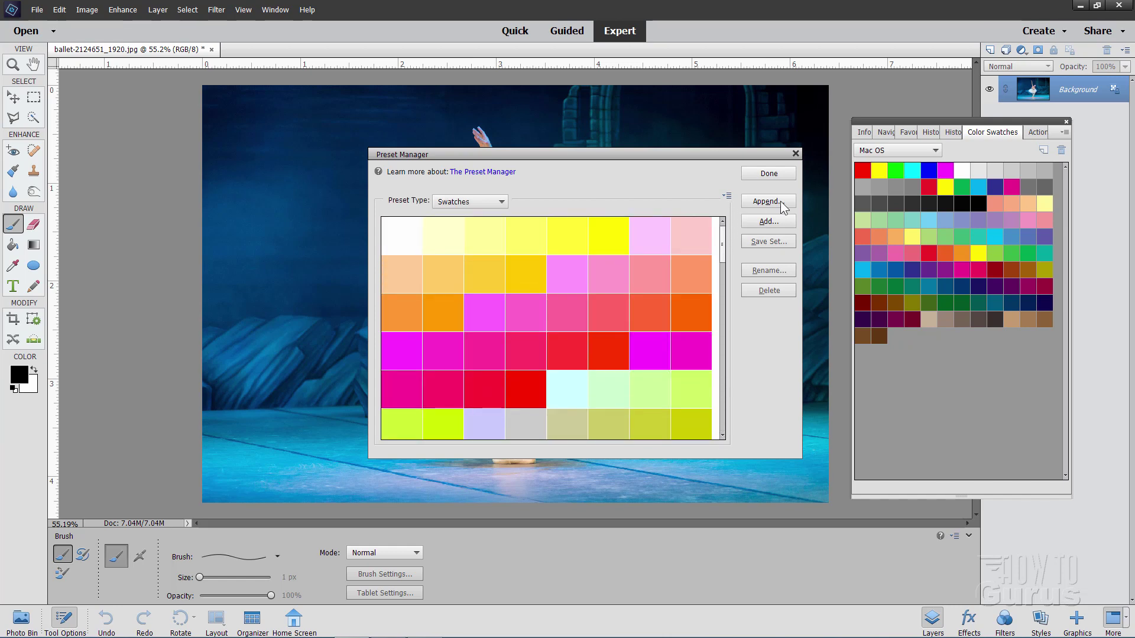
{"action": "left_click", "coordinate": [727, 195]}
{"action": "left_click", "coordinate": [744, 297]}
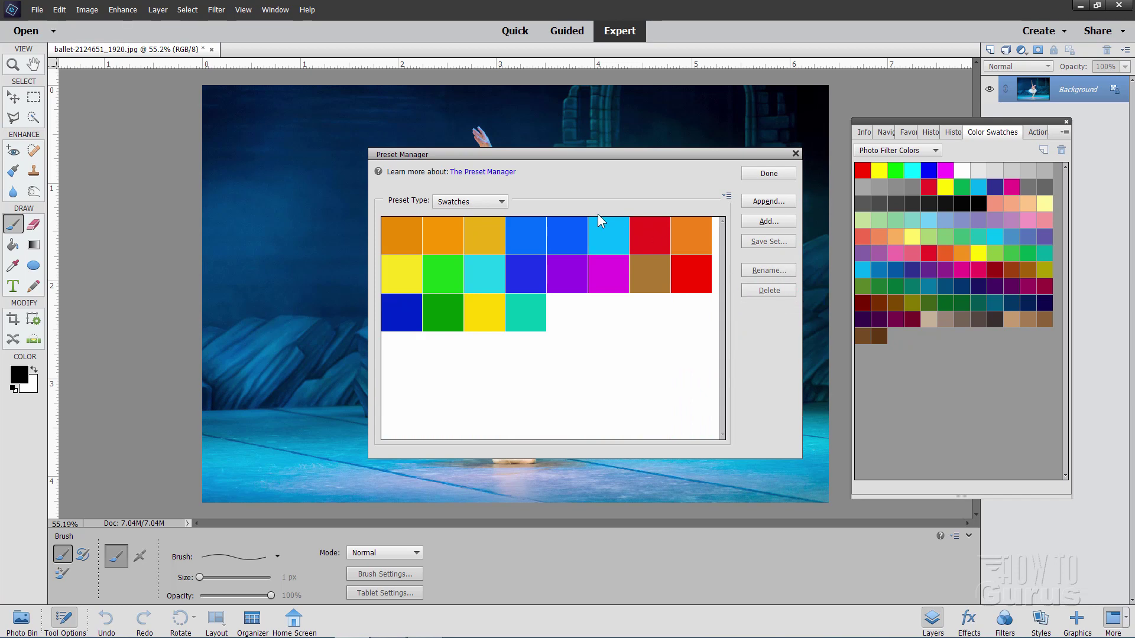
- Load the Web Hues swatches in the Preset Manager and browse through them
{"action": "left_click", "coordinate": [727, 195]}
{"action": "left_click", "coordinate": [753, 311]}
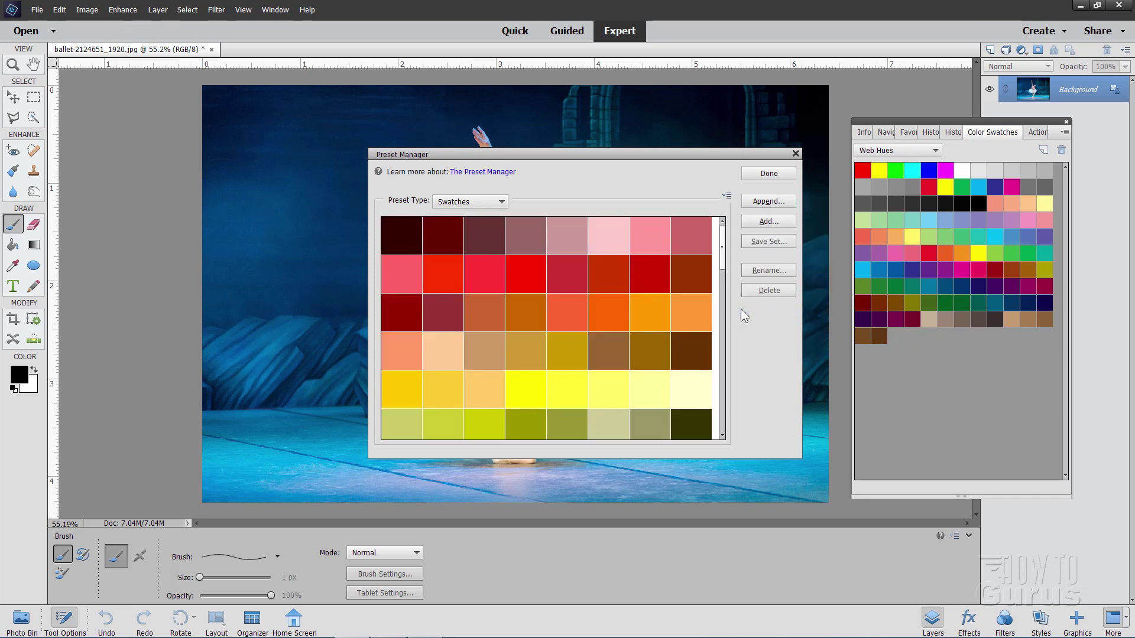
{"action": "left_click_drag", "start_coordinate": [722, 259], "coordinate": [742, 246]}
- Load the Web Safe Colors swatches, browse them and replace them with the Web Spectrum set
{"action": "left_click", "coordinate": [728, 195]}
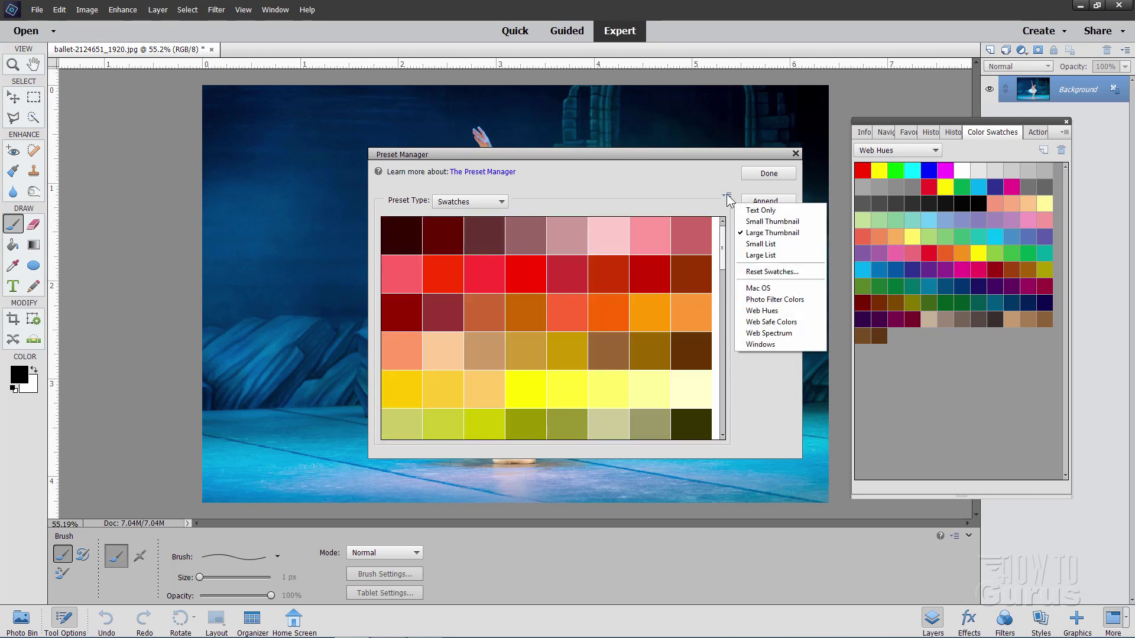
{"action": "left_click", "coordinate": [746, 324]}
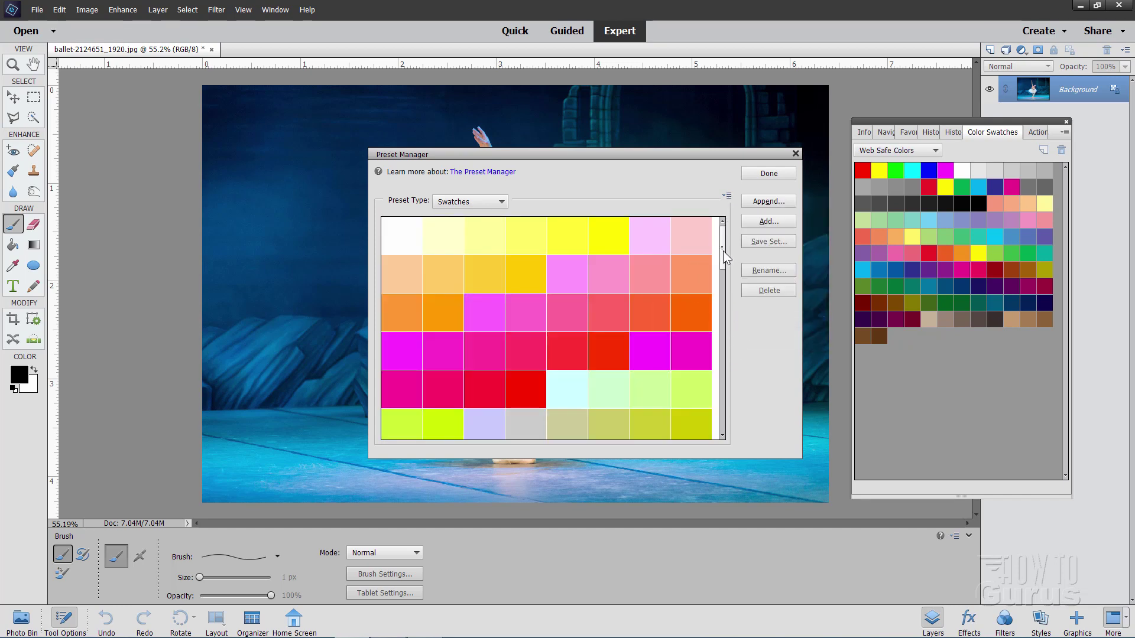
{"action": "left_click_drag", "start_coordinate": [722, 250], "coordinate": [722, 217]}
{"action": "left_click", "coordinate": [728, 196]}
{"action": "left_click", "coordinate": [753, 335]}
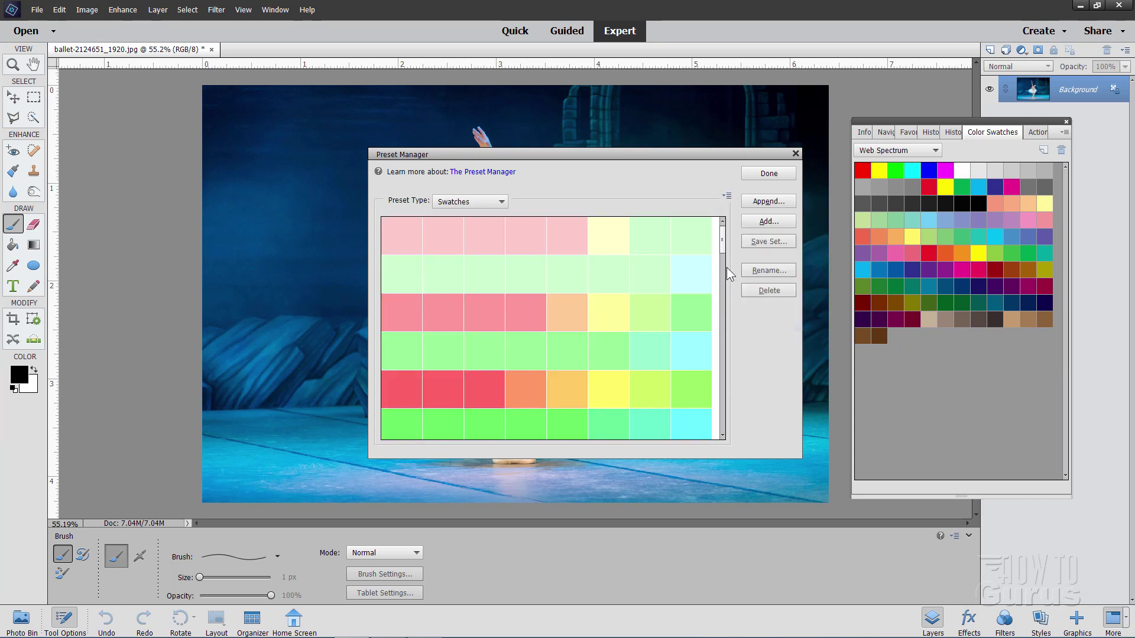
- Load the Windows swatches in the Preset Manager, browse them and reset to the default swatches
{"action": "mouse_move", "coordinate": [723, 240]}
{"action": "left_mouse_down"}
{"action": "mouse_move", "coordinate": [737, 331]}
{"action": "mouse_move", "coordinate": [718, 434]}
{"action": "mouse_move", "coordinate": [737, 303]}
{"action": "mouse_move", "coordinate": [729, 240]}
{"action": "left_mouse_up"}
{"action": "left_click", "coordinate": [728, 196]}
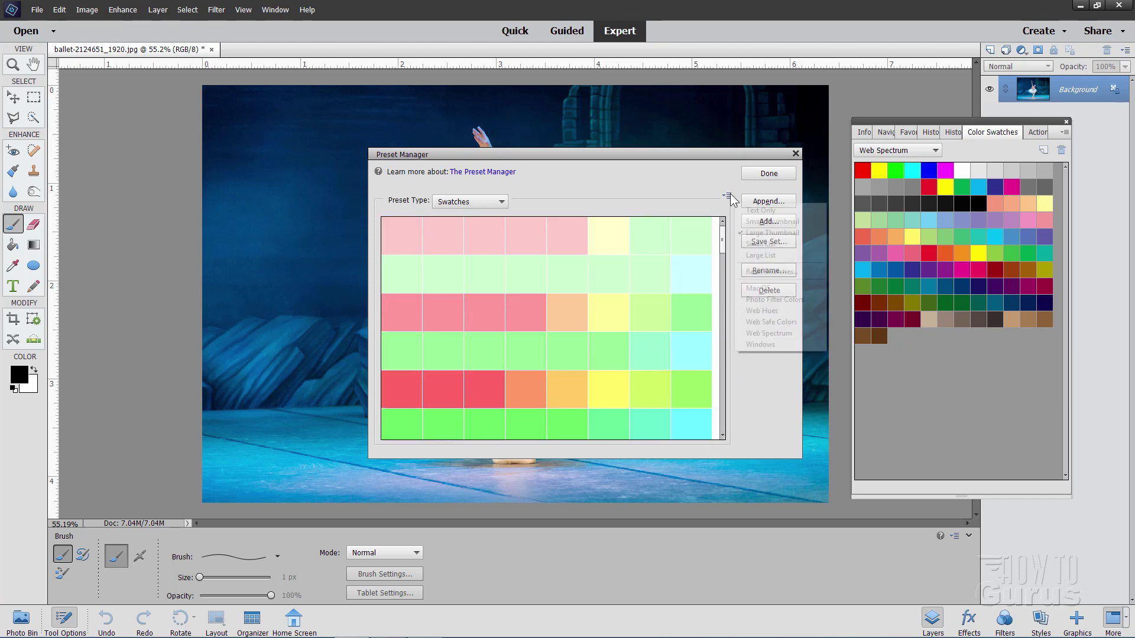
{"action": "left_click", "coordinate": [759, 345]}
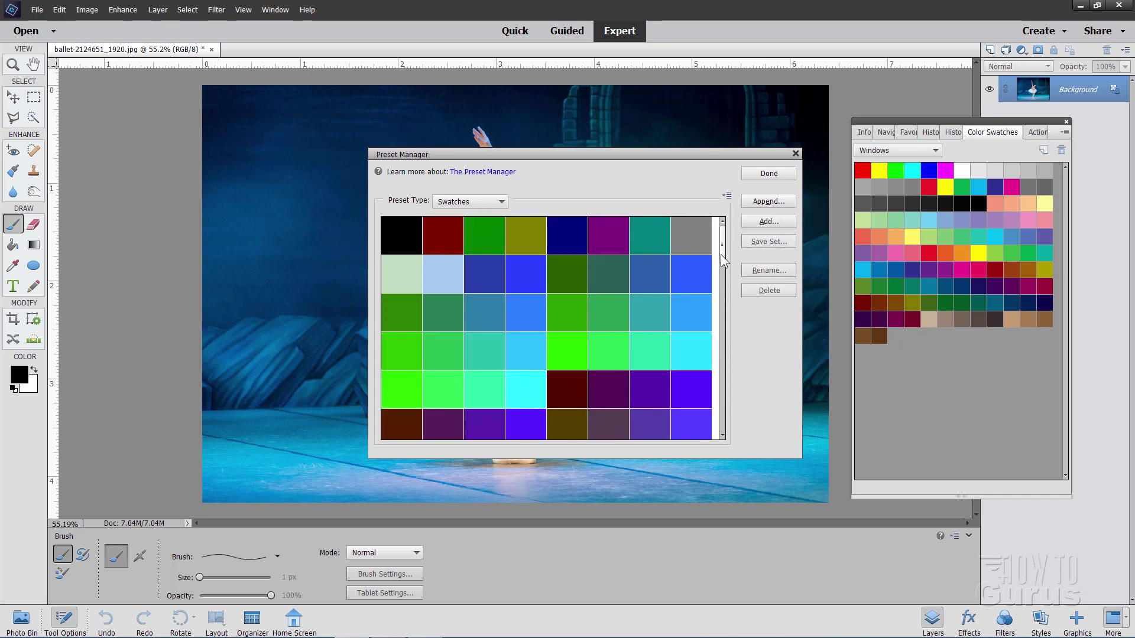
{"action": "left_click_drag", "start_coordinate": [720, 254], "coordinate": [725, 205]}
{"action": "left_click", "coordinate": [727, 196]}
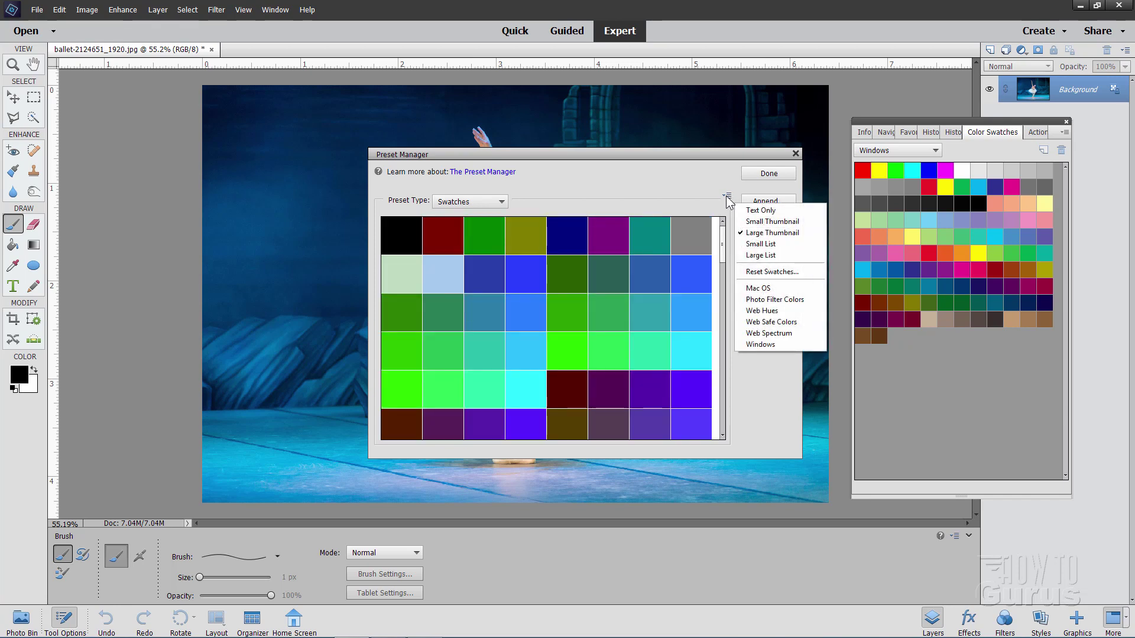
{"action": "left_click", "coordinate": [744, 271]}
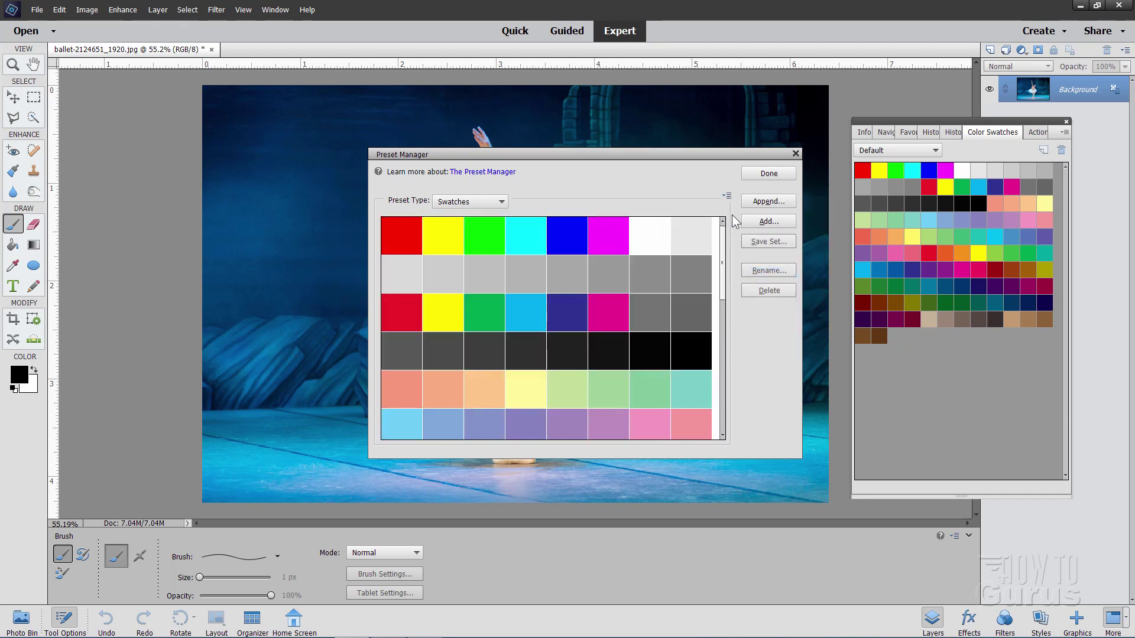
- Load the Mac OS swatches in the Preset Manager and apply them to the Color Swatches panel
{"action": "left_click", "coordinate": [726, 198]}
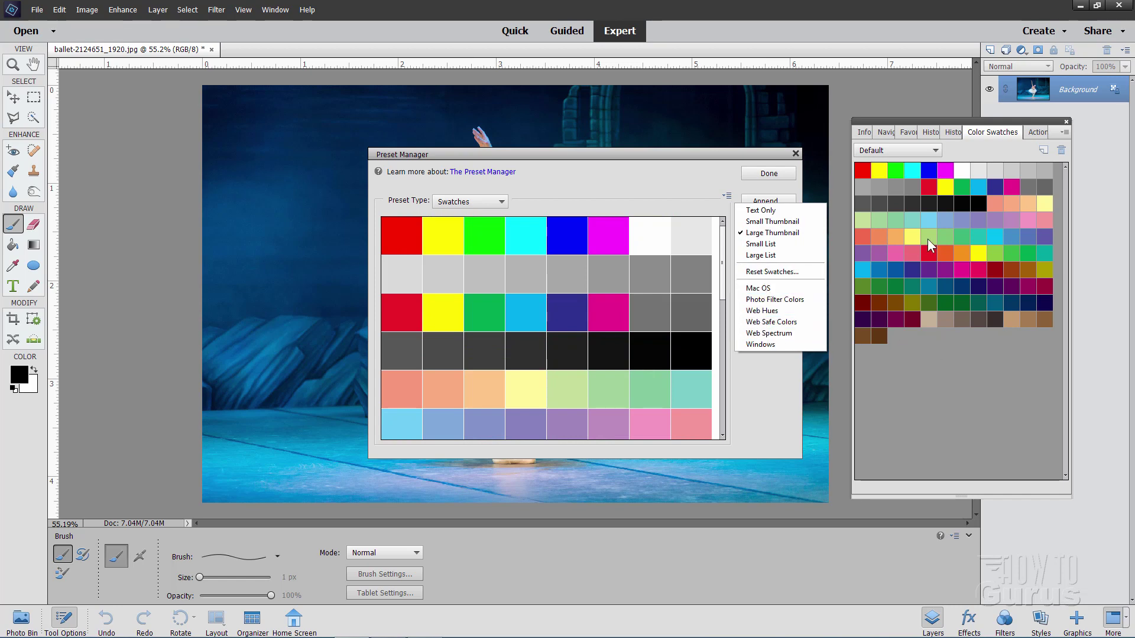
{"action": "left_click", "coordinate": [775, 288]}
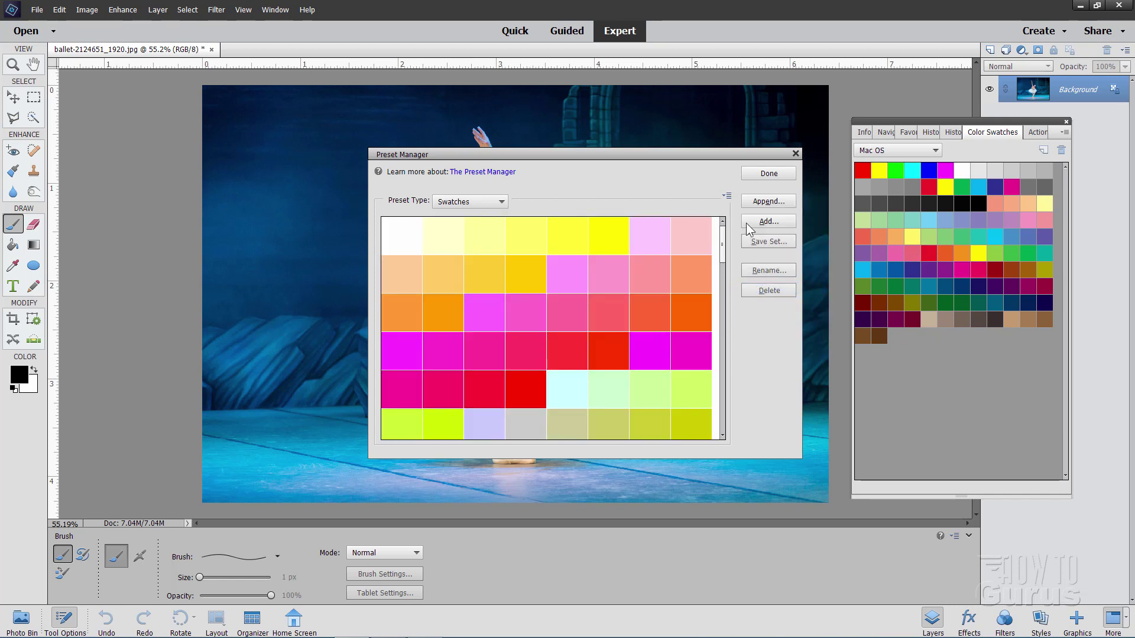
{"action": "left_click", "coordinate": [768, 173]}
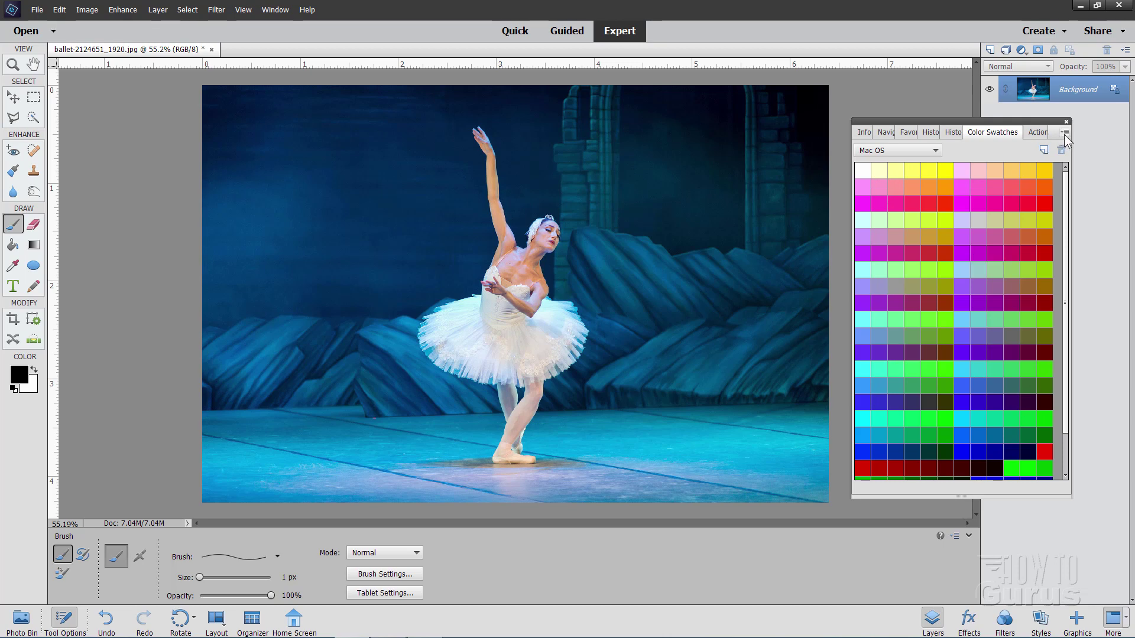
- Reopen the Preset Manager from the Color Swatches panel, reset the swatches to the defaults and finish
{"action": "left_click", "coordinate": [1066, 133]}
{"action": "left_click", "coordinate": [1044, 238]}
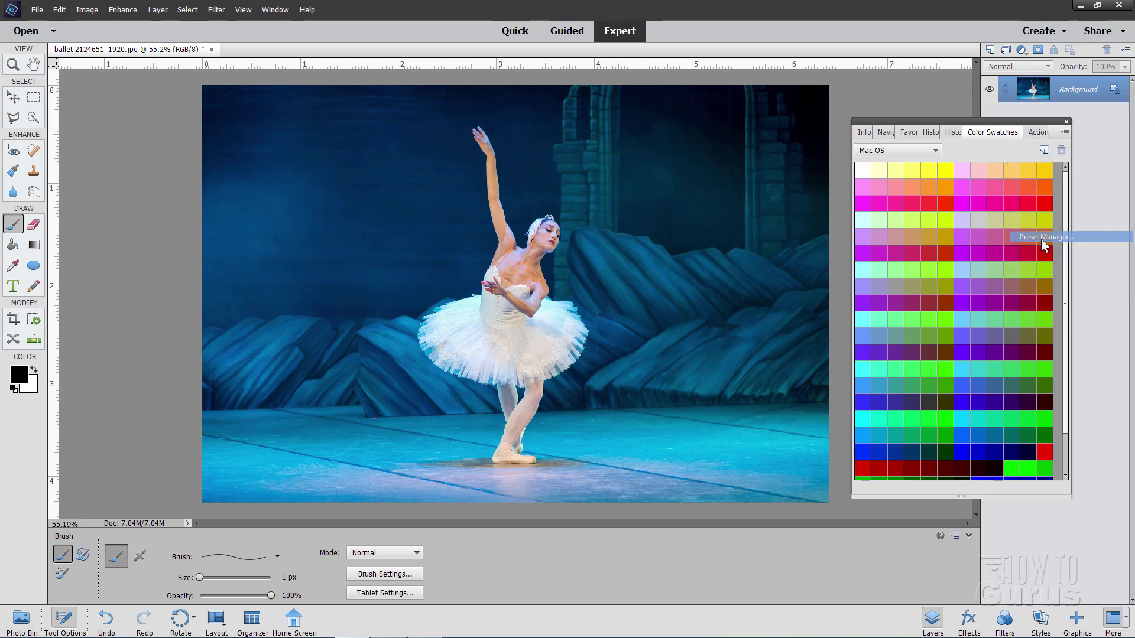
{"action": "left_click", "coordinate": [727, 196]}
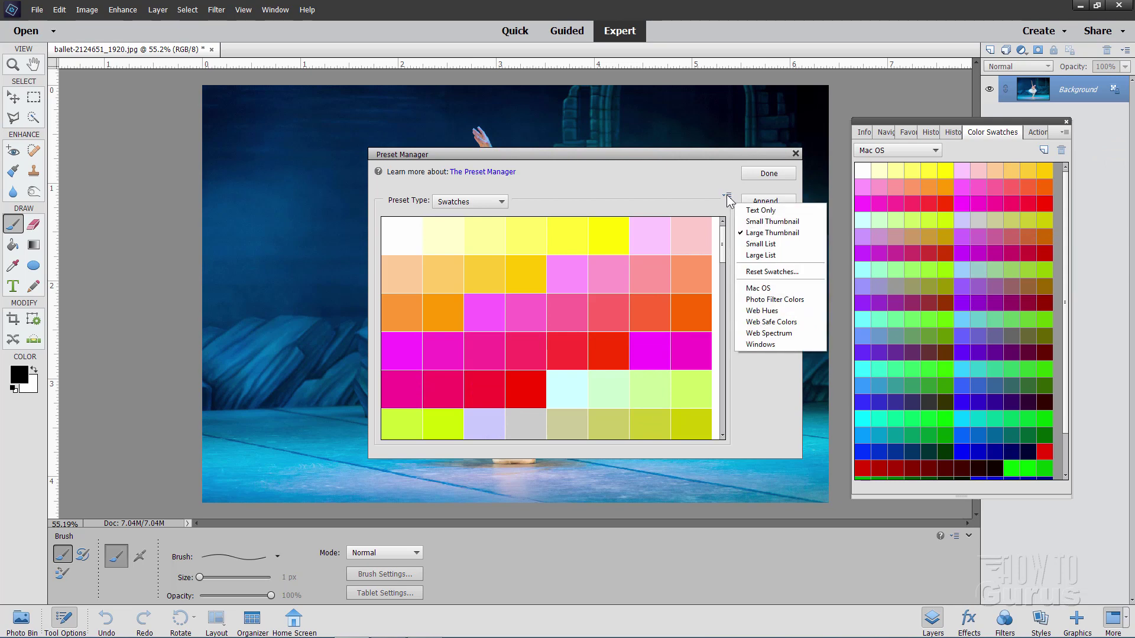
{"action": "left_click", "coordinate": [759, 272]}
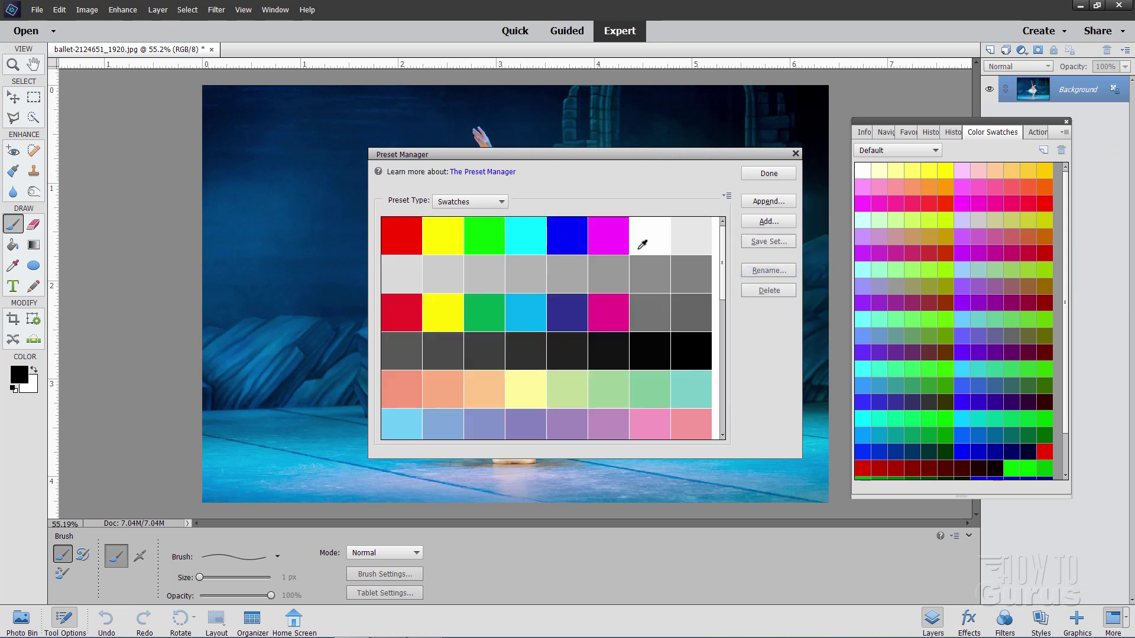
{"action": "left_click", "coordinate": [761, 173]}
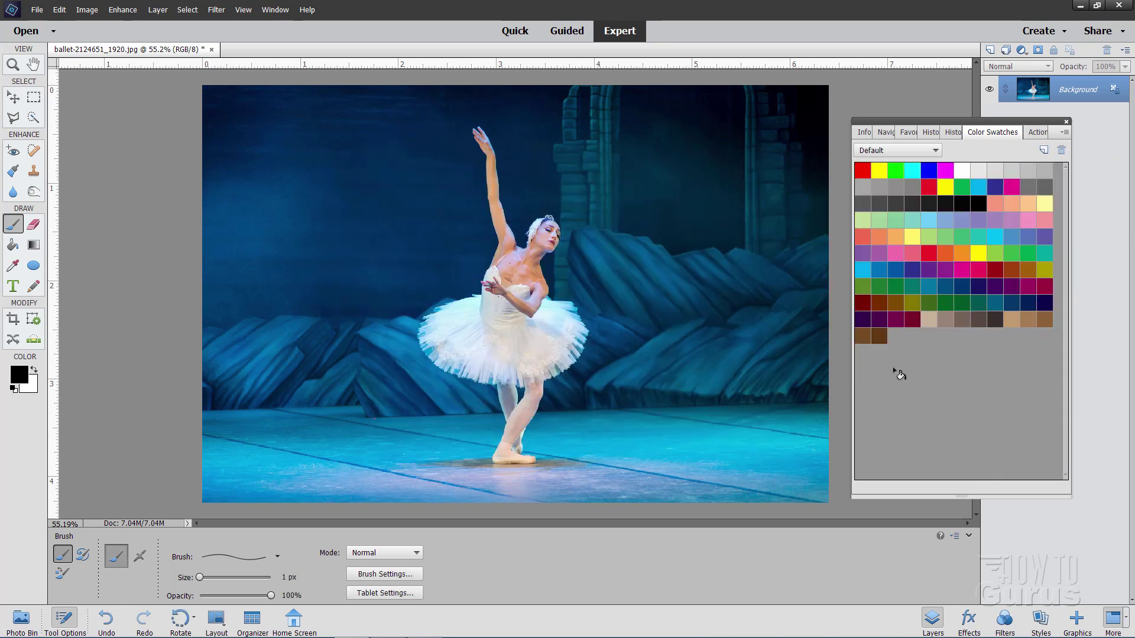
- View the available preset types in the Preset Manager, and close both it and the Color Swatches panel
{"action": "left_click", "coordinate": [1065, 132]}
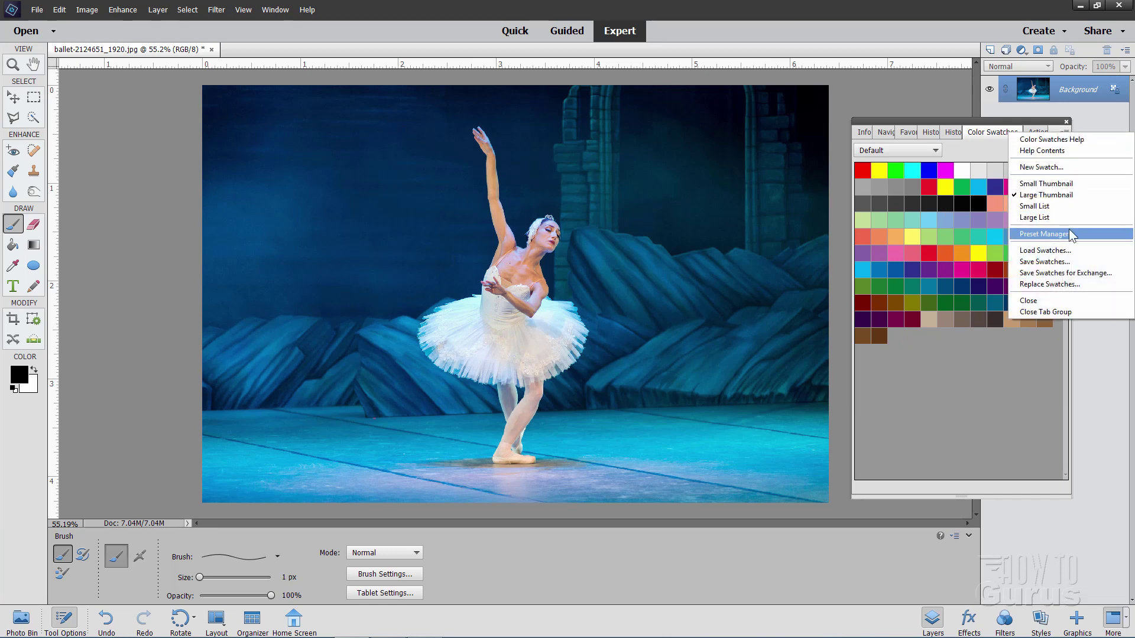
{"action": "left_click", "coordinate": [993, 371]}
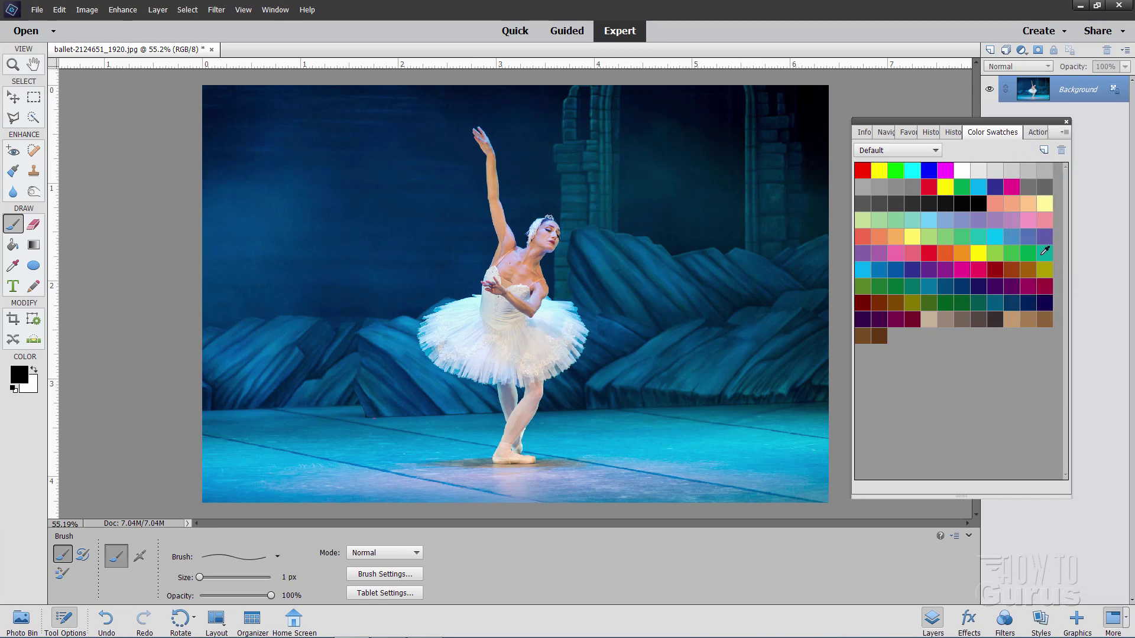
{"action": "left_click", "coordinate": [1066, 133]}
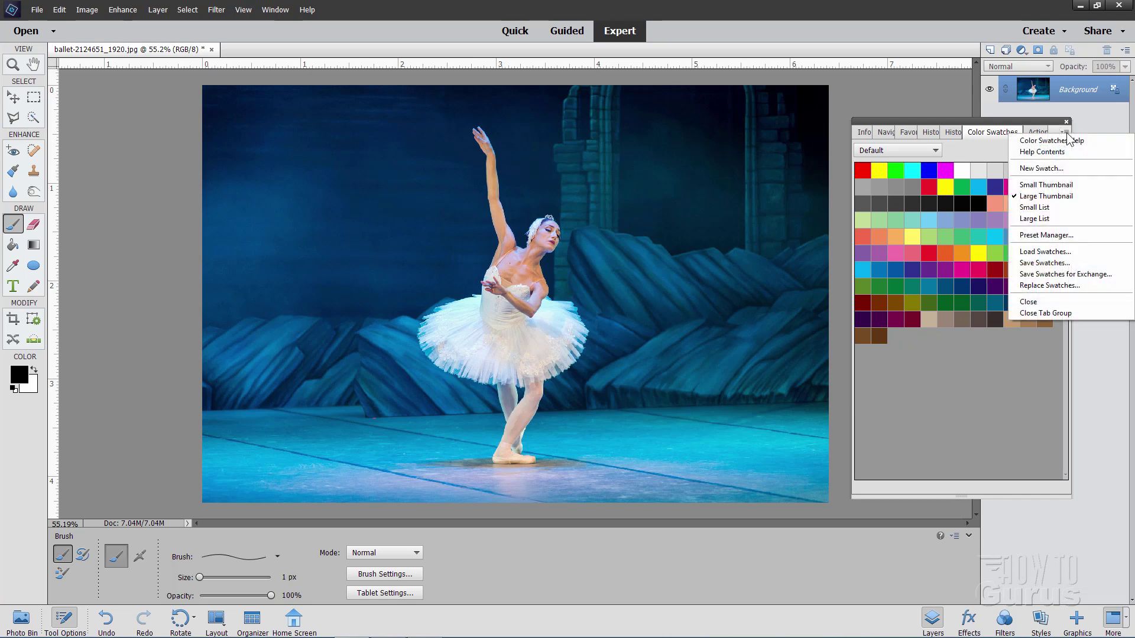
{"action": "left_click", "coordinate": [1062, 235]}
{"action": "left_click", "coordinate": [503, 201]}
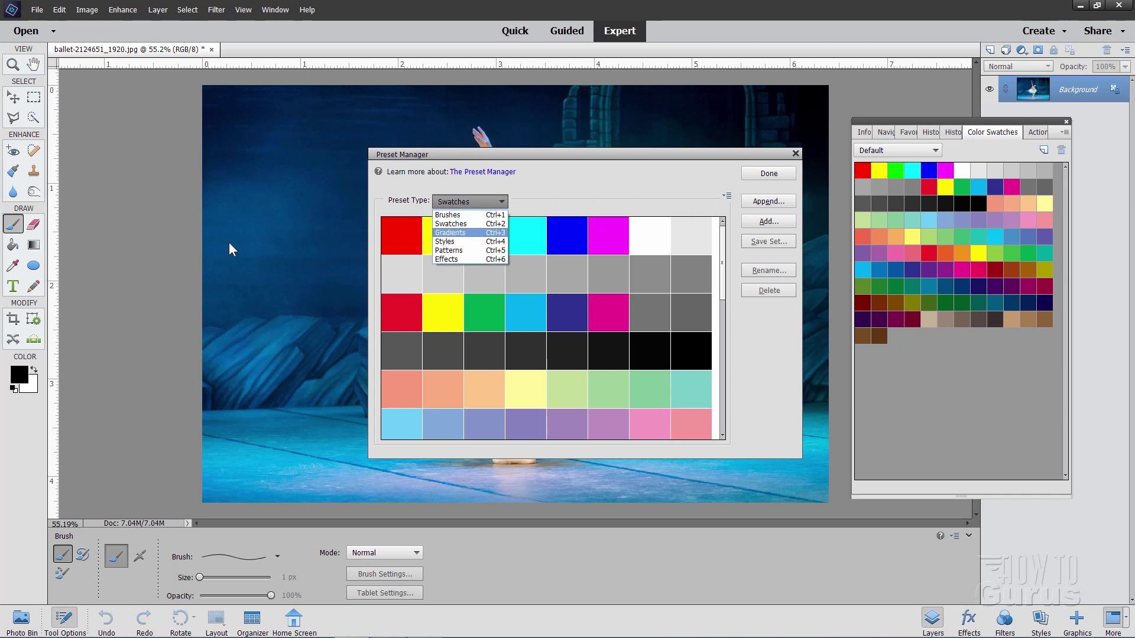
{"action": "left_click", "coordinate": [745, 179]}
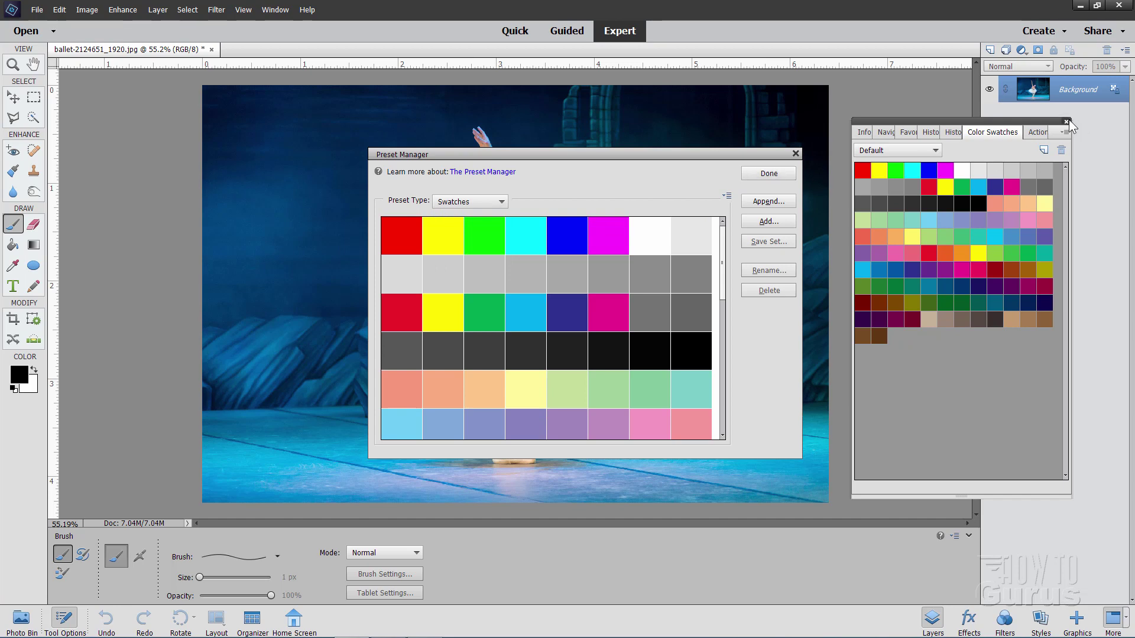
{"action": "left_click", "coordinate": [1067, 121]}
{"action": "left_click", "coordinate": [777, 172]}
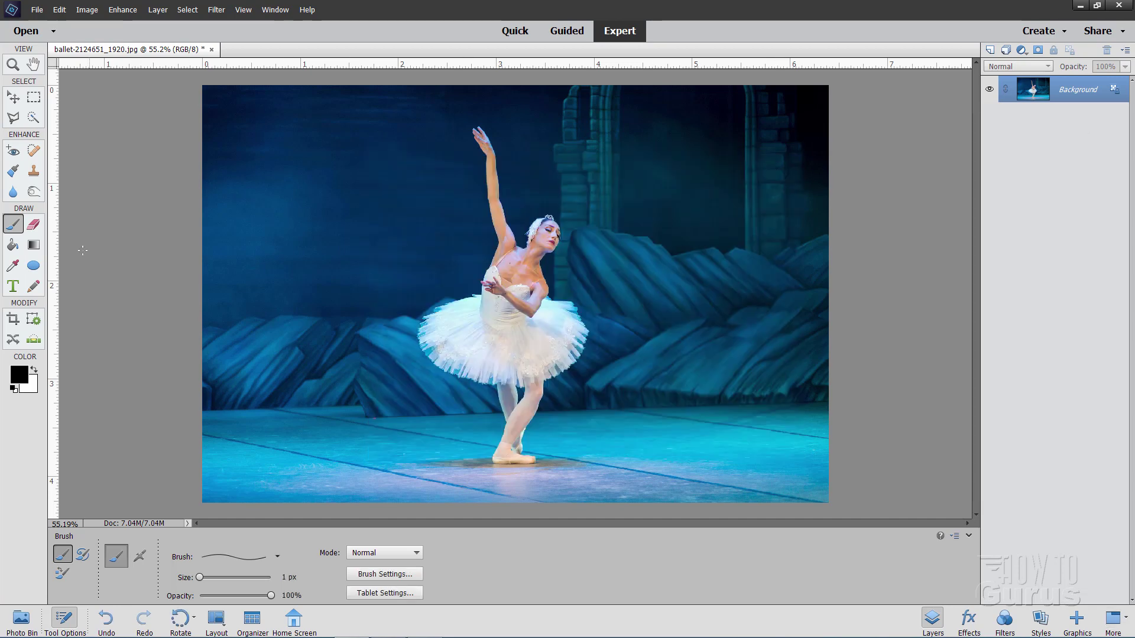
- Activate the Gradient tool and display the Color Harmonies 2 and Noise Samples sets in its gradient picker
{"action": "left_click", "coordinate": [34, 245]}
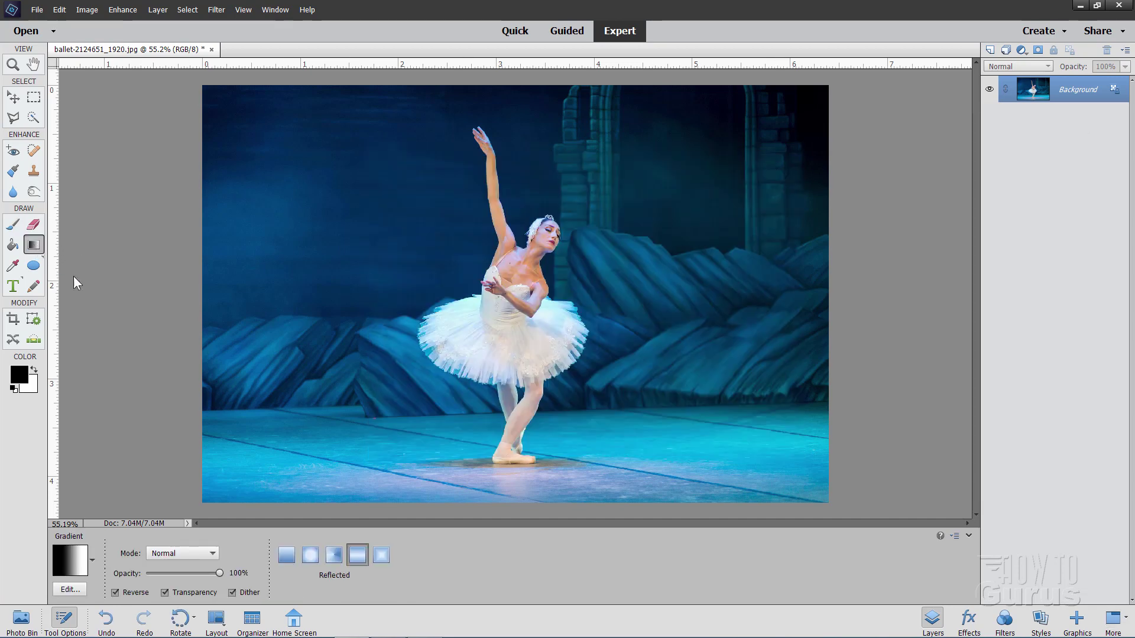
{"action": "left_click", "coordinate": [92, 564]}
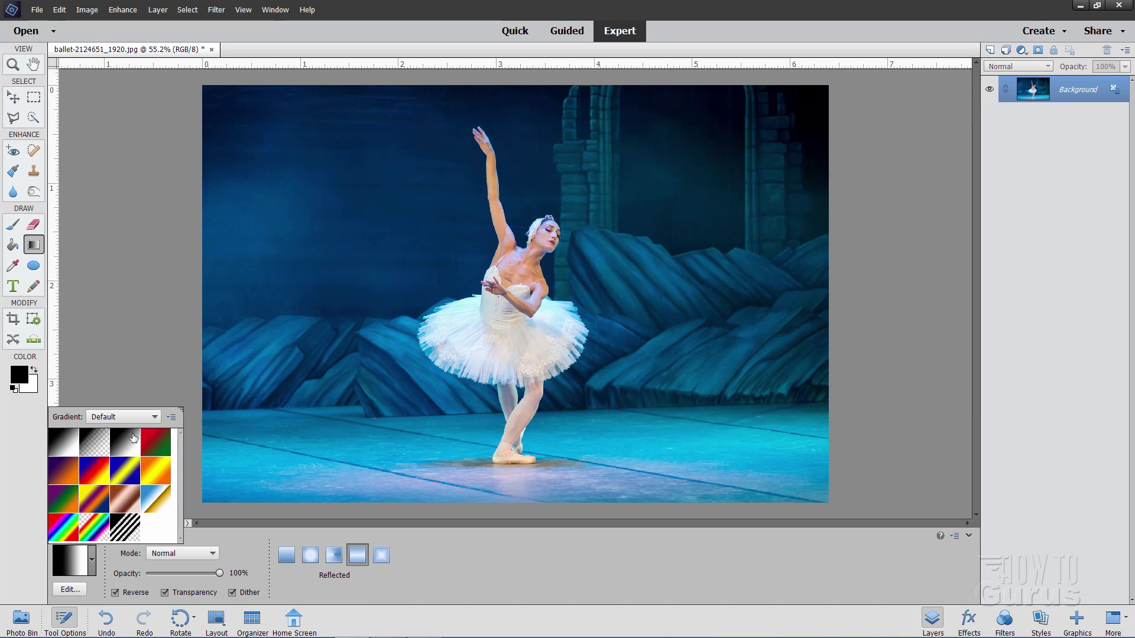
{"action": "left_click", "coordinate": [155, 417]}
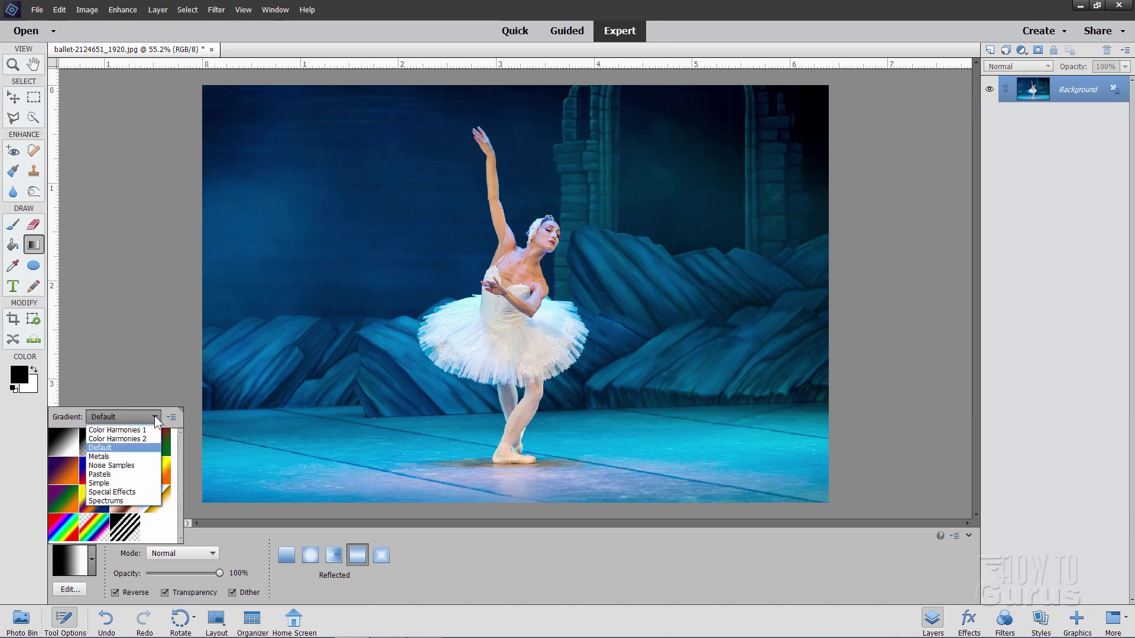
{"action": "left_click", "coordinate": [125, 438]}
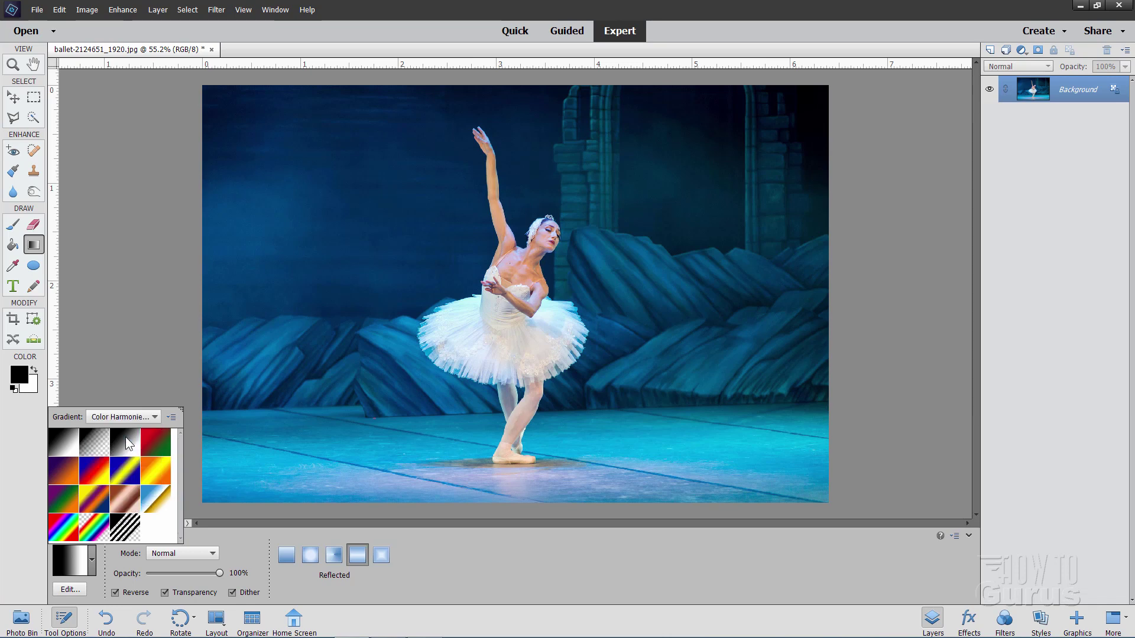
{"action": "left_click", "coordinate": [156, 420]}
{"action": "left_click", "coordinate": [141, 465]}
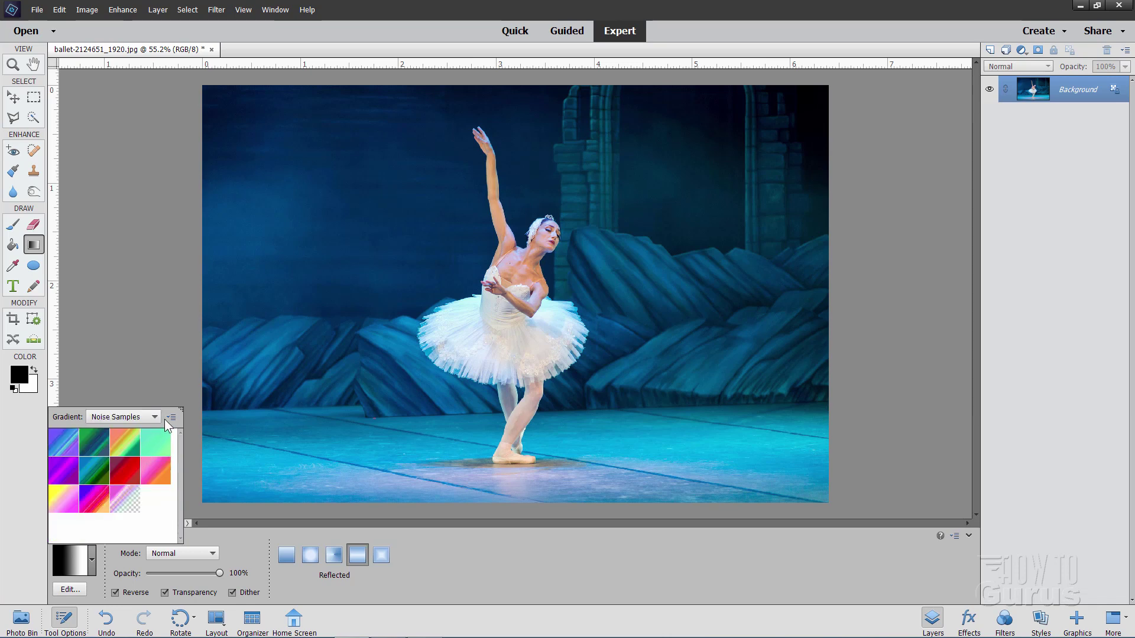
- Switch the gradient picker through the Simple and Special Effects sets to Color Harmonies 1
{"action": "left_click", "coordinate": [155, 417]}
{"action": "left_click", "coordinate": [125, 483]}
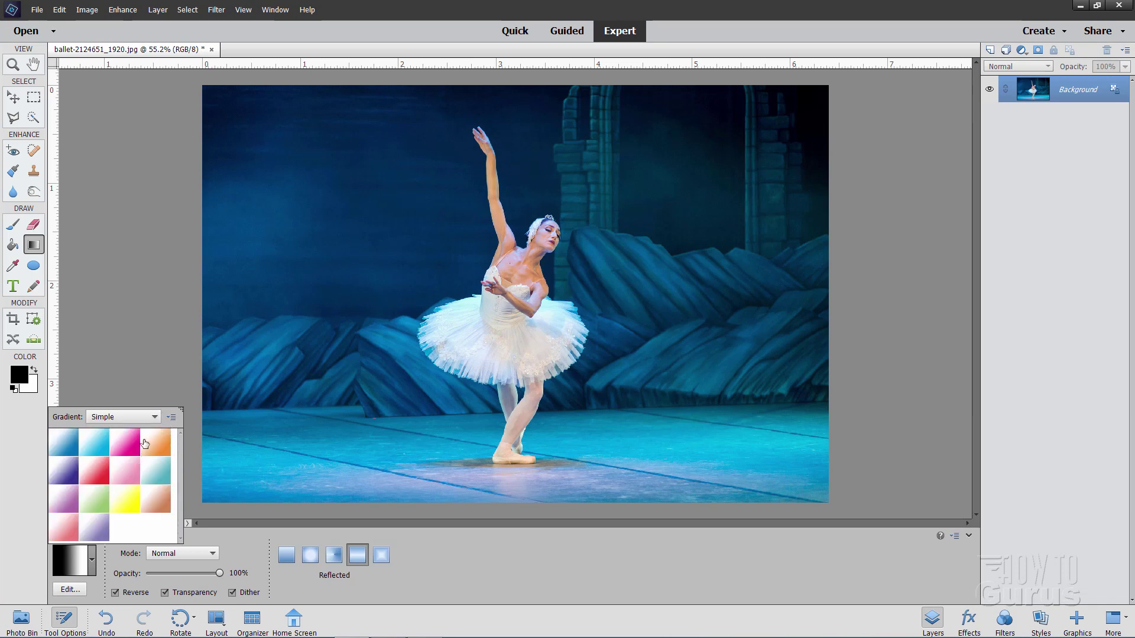
{"action": "left_click", "coordinate": [155, 418]}
{"action": "left_click", "coordinate": [136, 491]}
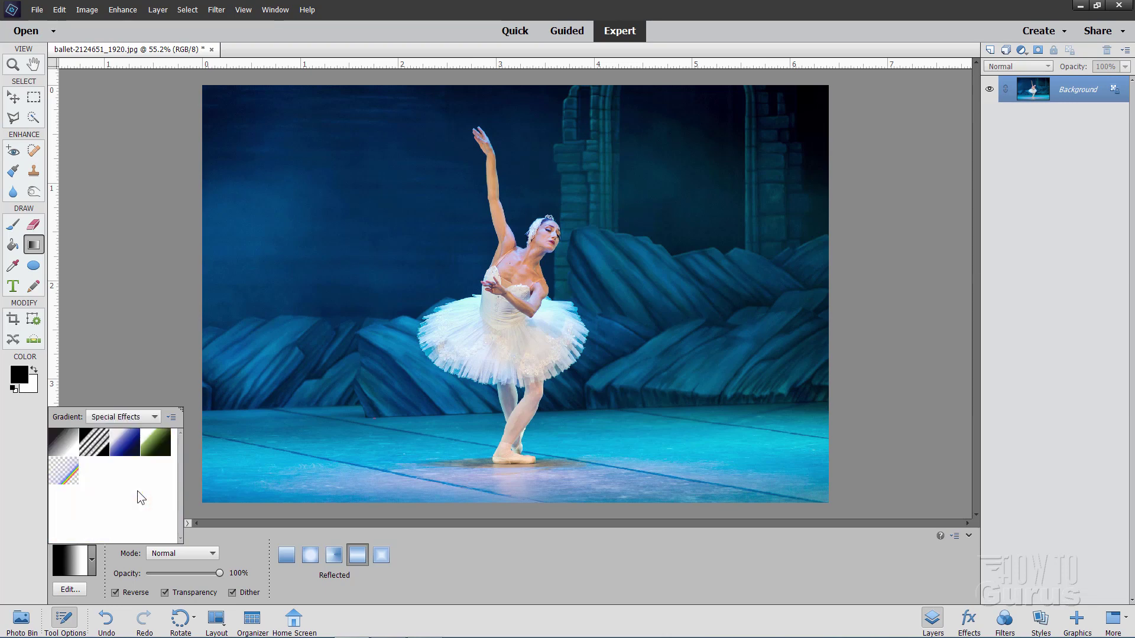
{"action": "left_click", "coordinate": [155, 421]}
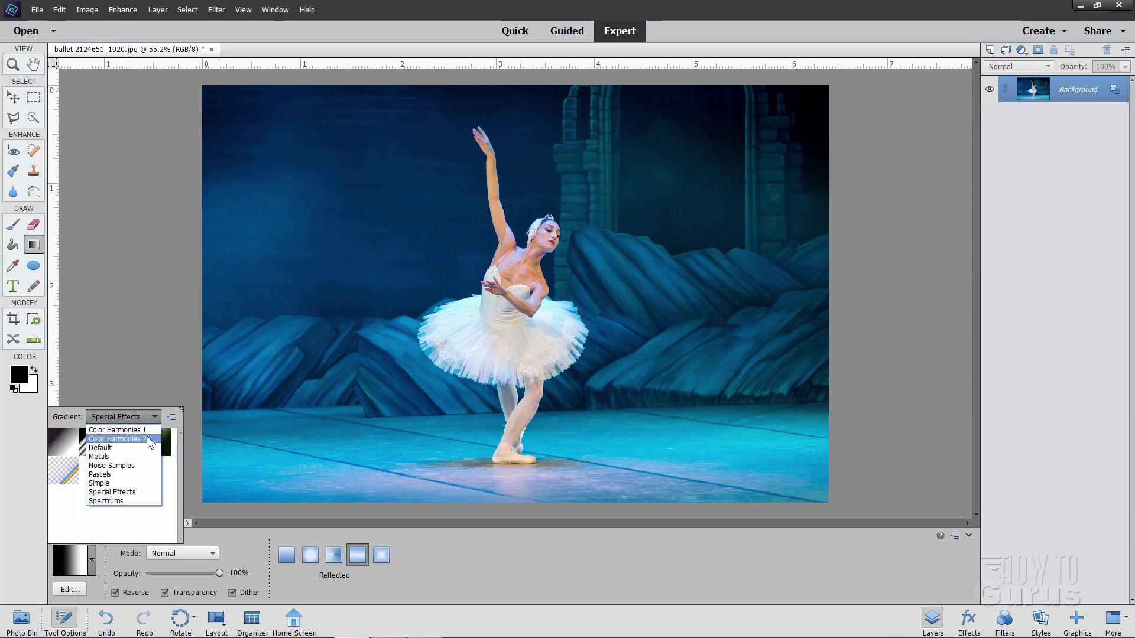
{"action": "left_click", "coordinate": [143, 428]}
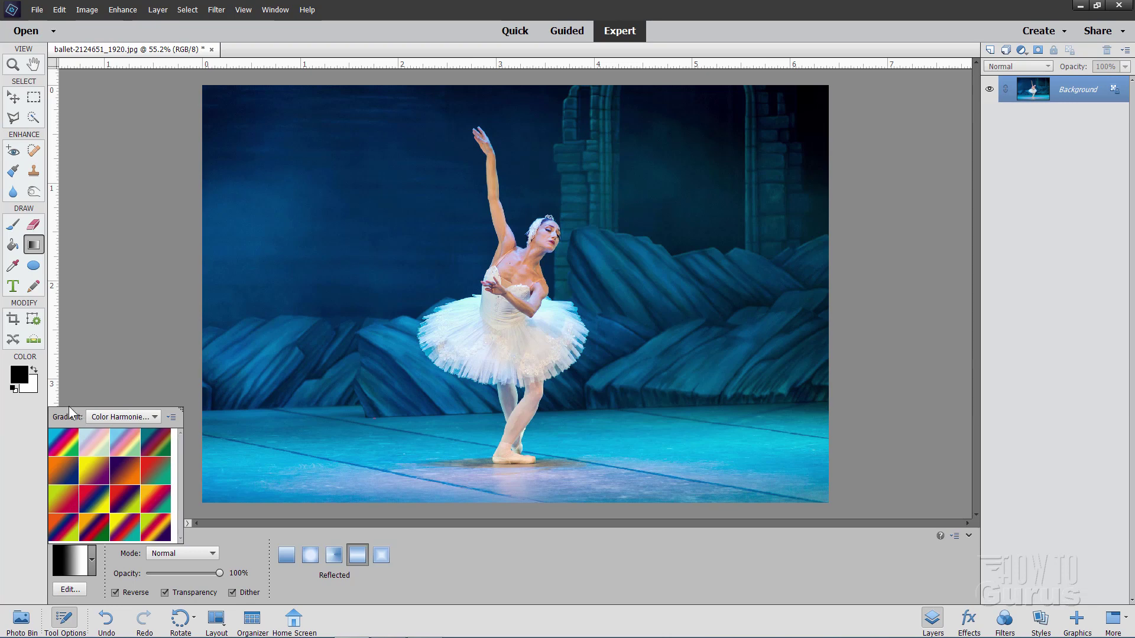
- Open the Preset Manager from the gradient picker with Gradients as the preset type
{"action": "left_click", "coordinate": [171, 418]}
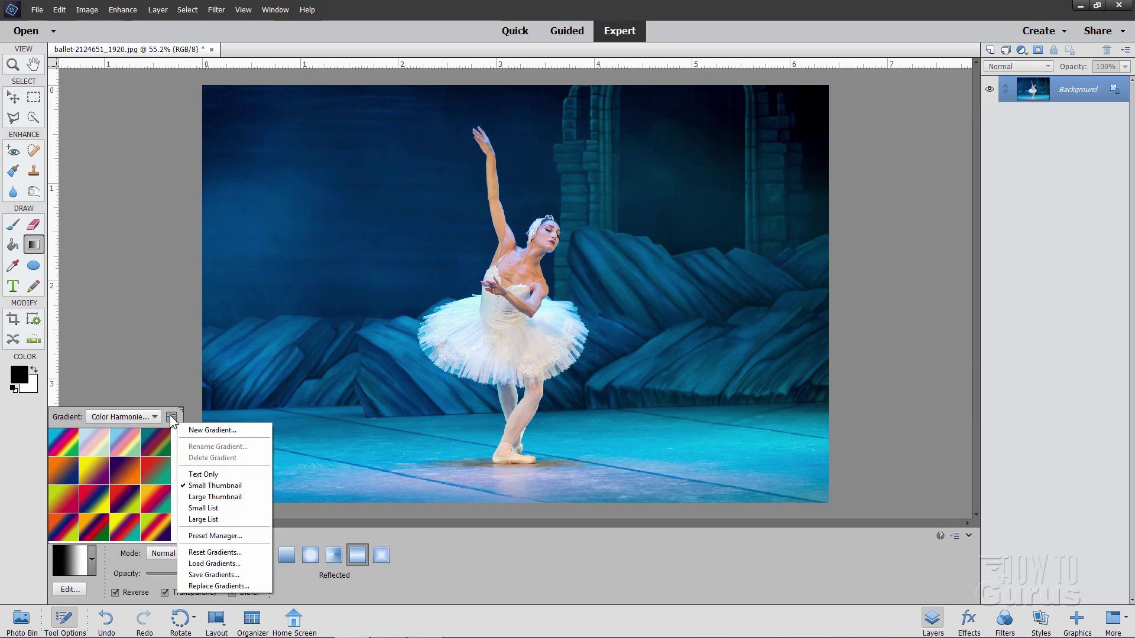
{"action": "left_click", "coordinate": [208, 535]}
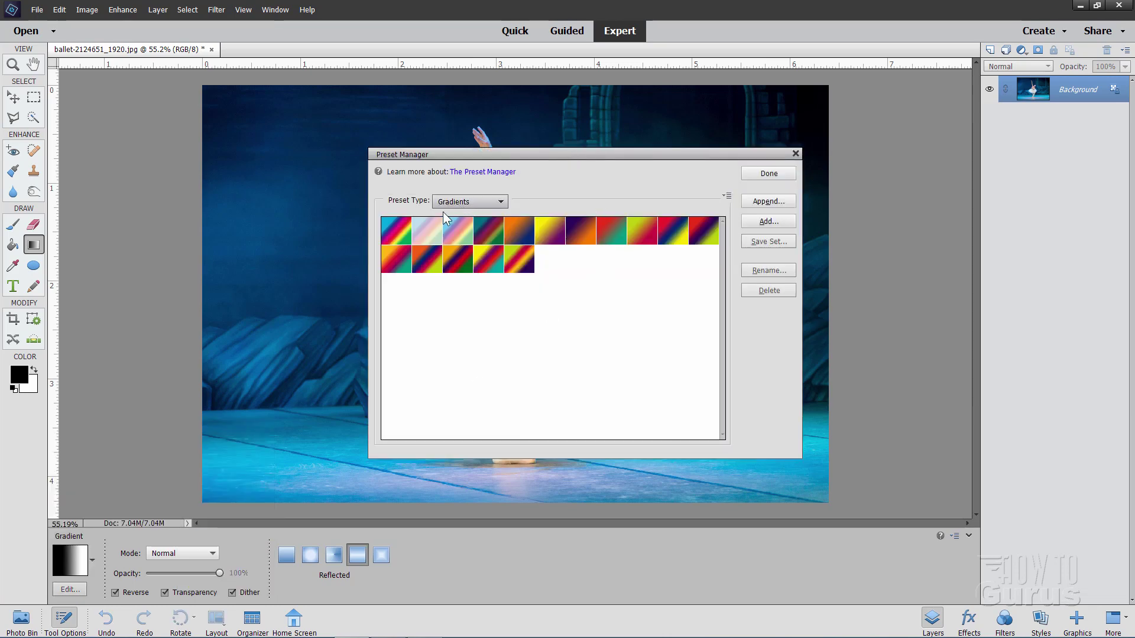
{"action": "left_click", "coordinate": [501, 198]}
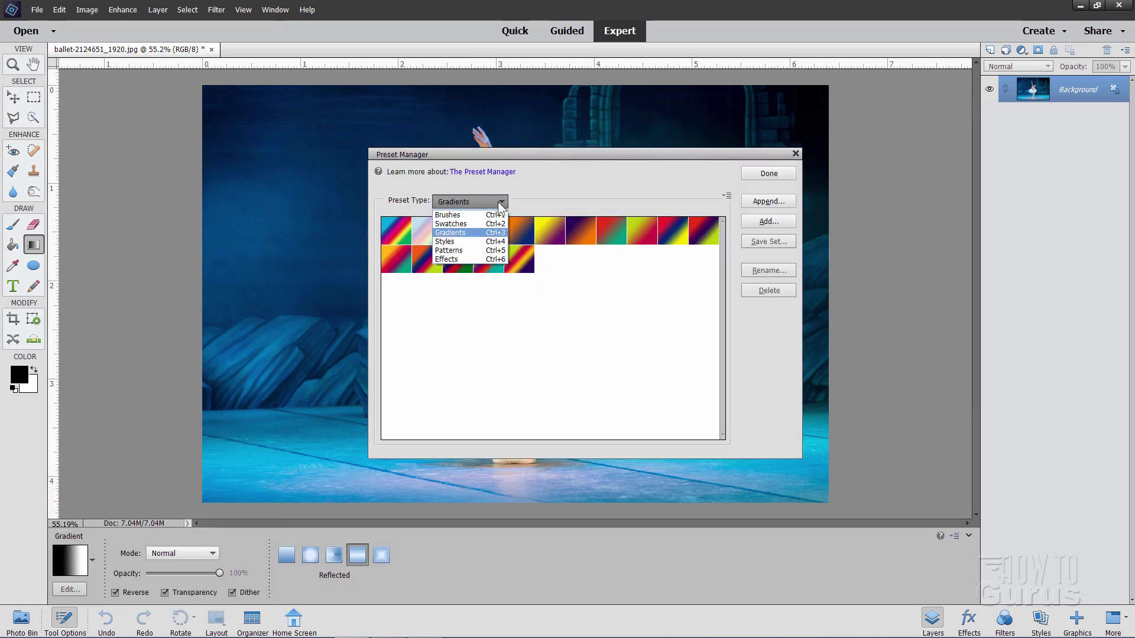
{"action": "left_click", "coordinate": [450, 236]}
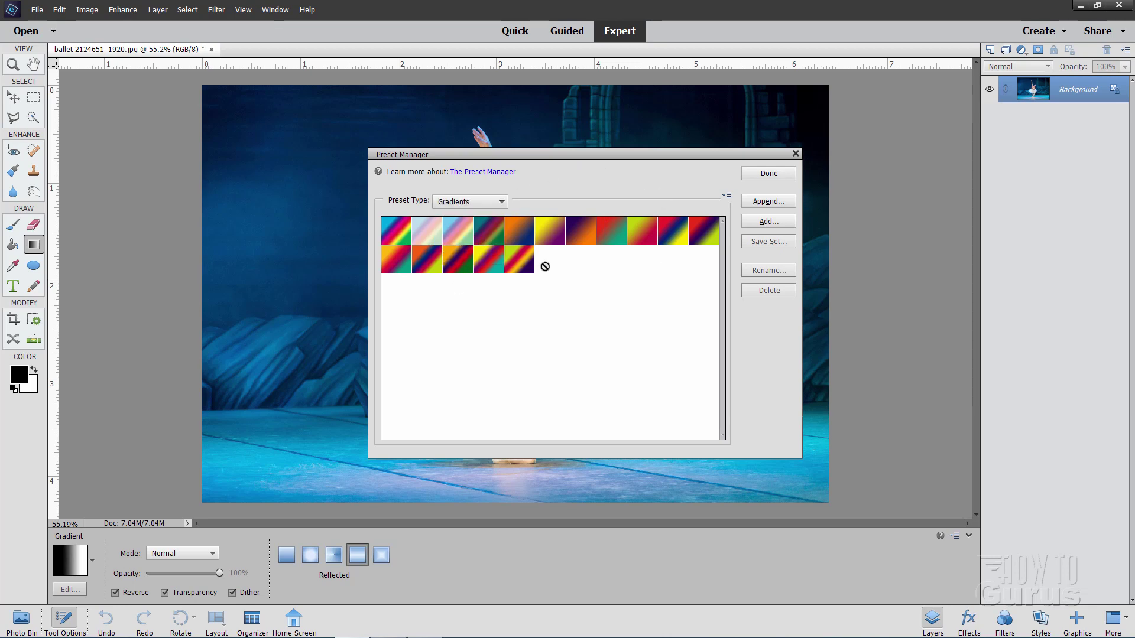
- Load Color Harmonies 2 in the Preset Manager, switch to the Default gradients and load Color Harmonies 2 again
{"action": "left_click", "coordinate": [729, 196]}
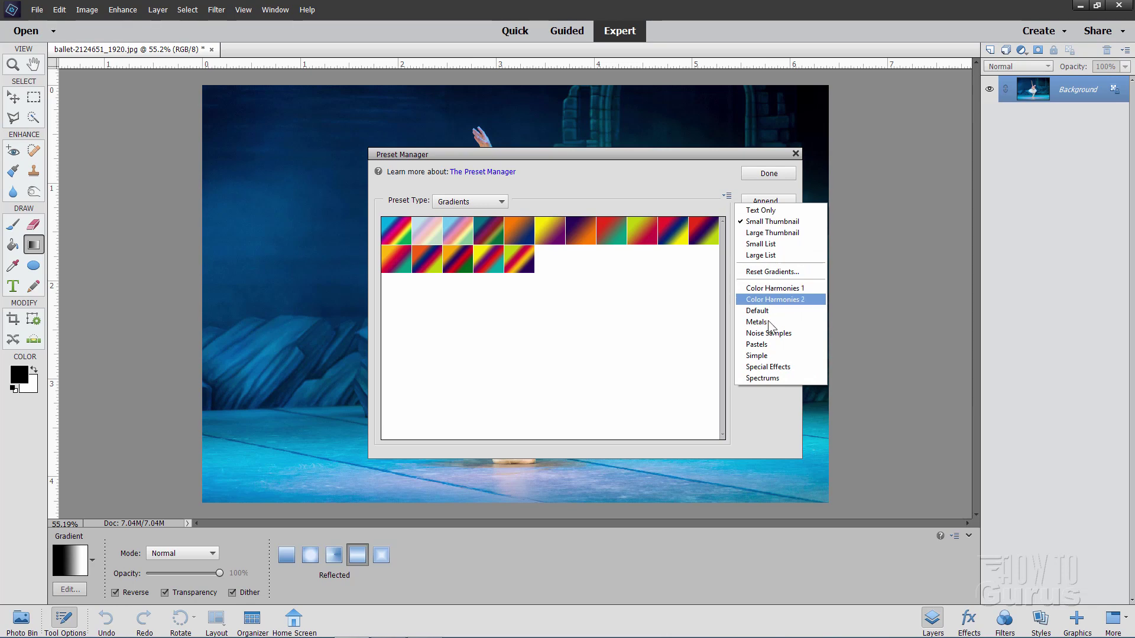
{"action": "left_click", "coordinate": [789, 297]}
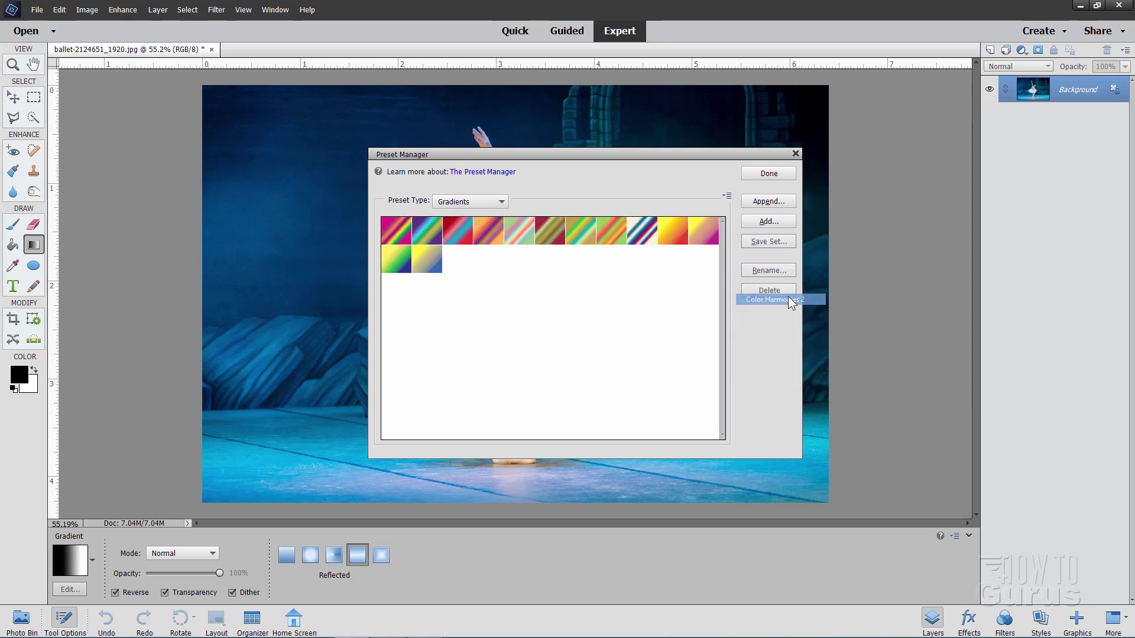
{"action": "left_click", "coordinate": [726, 197]}
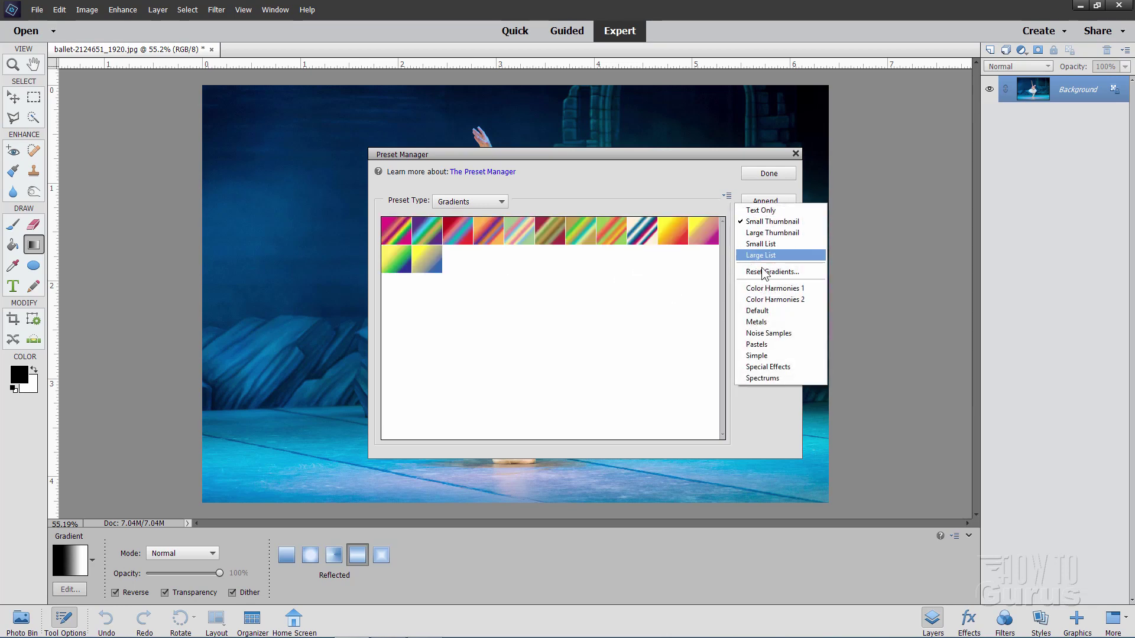
{"action": "left_click", "coordinate": [774, 311]}
{"action": "left_click", "coordinate": [724, 197]}
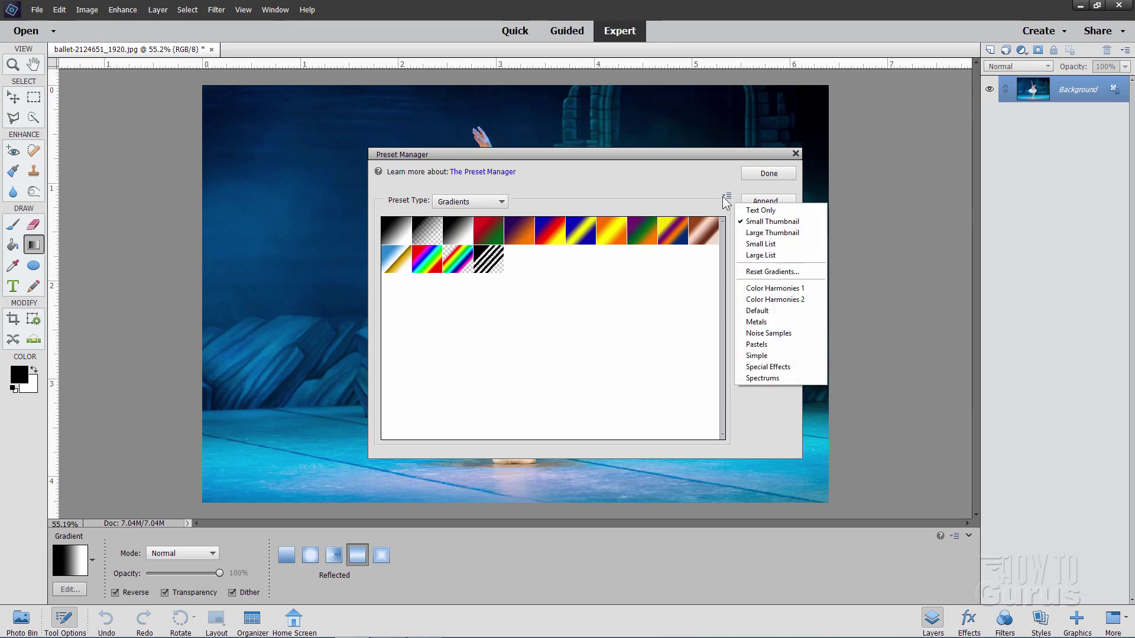
{"action": "left_click", "coordinate": [772, 299]}
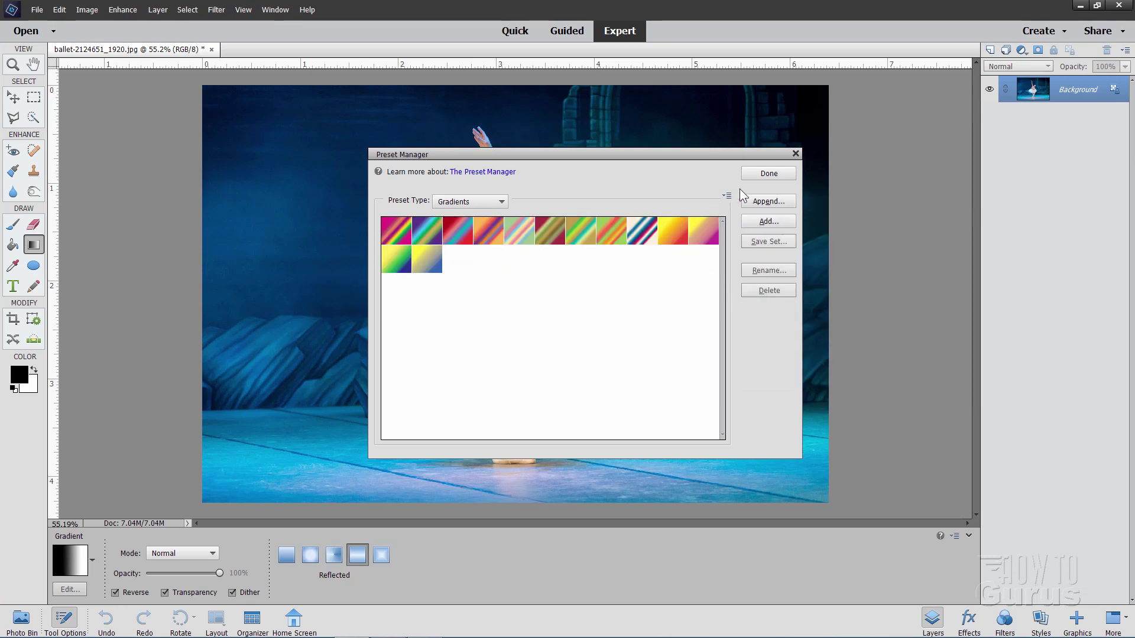
- Close the Preset Manager, display the loaded set in the gradient picker and reopen the Preset Manager from there
{"action": "left_click", "coordinate": [770, 174]}
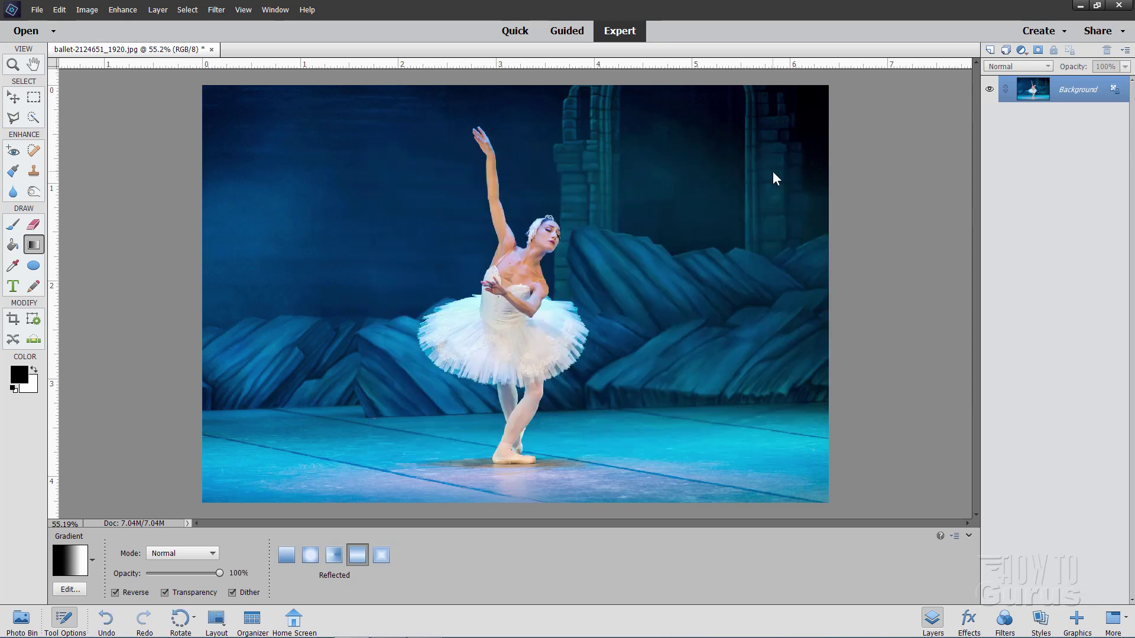
{"action": "left_click", "coordinate": [92, 558]}
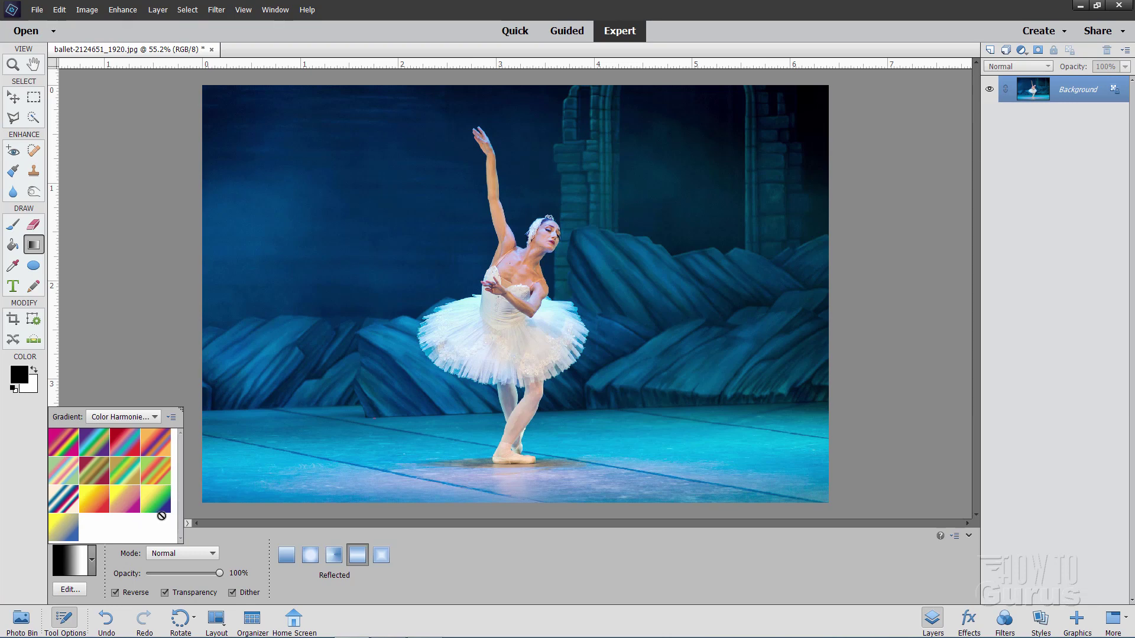
{"action": "left_click", "coordinate": [172, 417]}
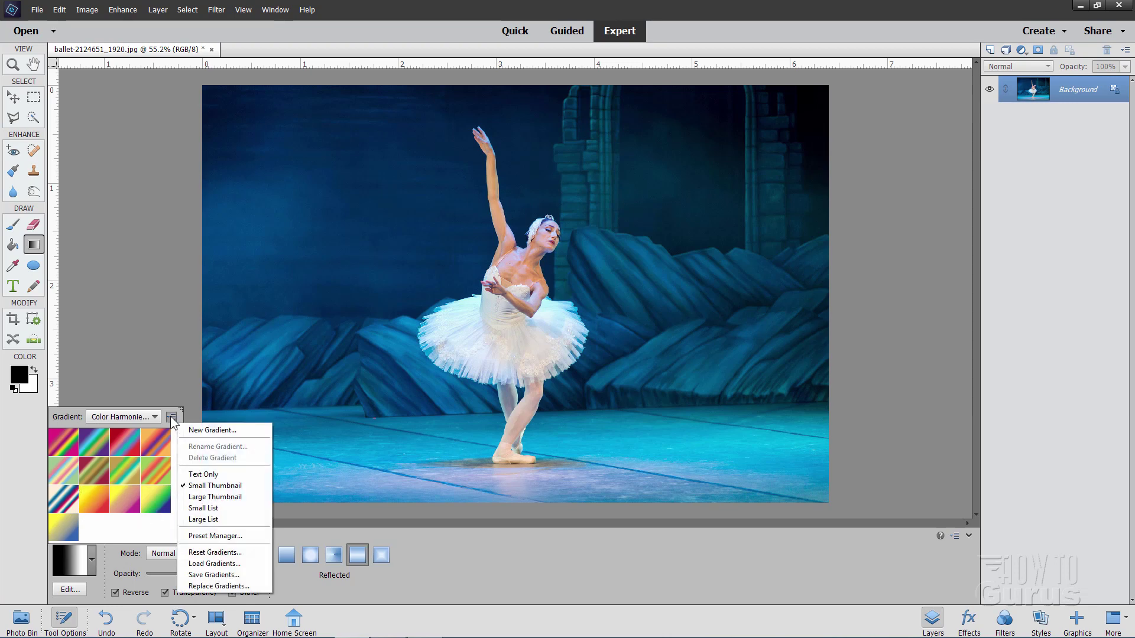
{"action": "left_click", "coordinate": [215, 536]}
- Show the gradients as large thumbnails, as a small list and again as large thumbnails
{"action": "left_click", "coordinate": [727, 196]}
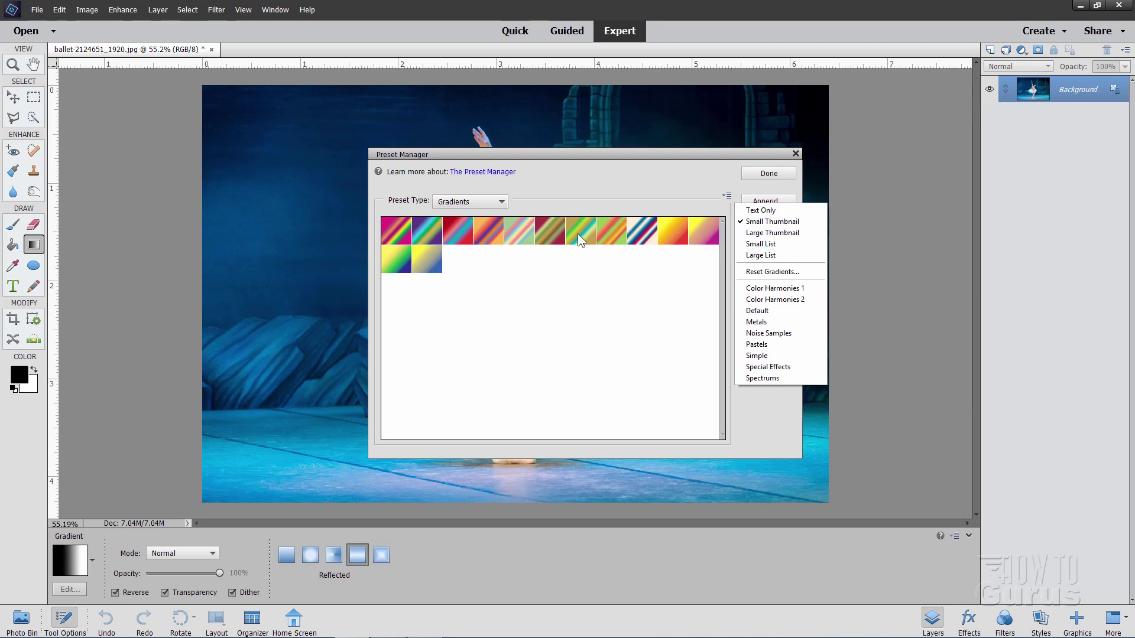
{"action": "left_click", "coordinate": [755, 234]}
{"action": "left_click", "coordinate": [726, 196]}
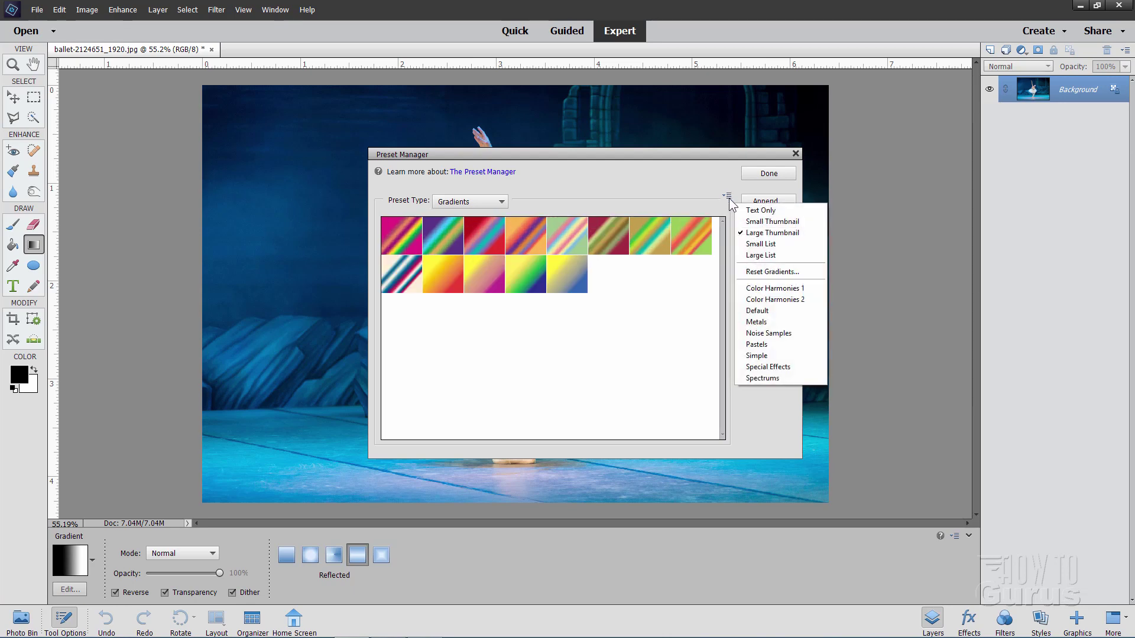
{"action": "left_click", "coordinate": [755, 245]}
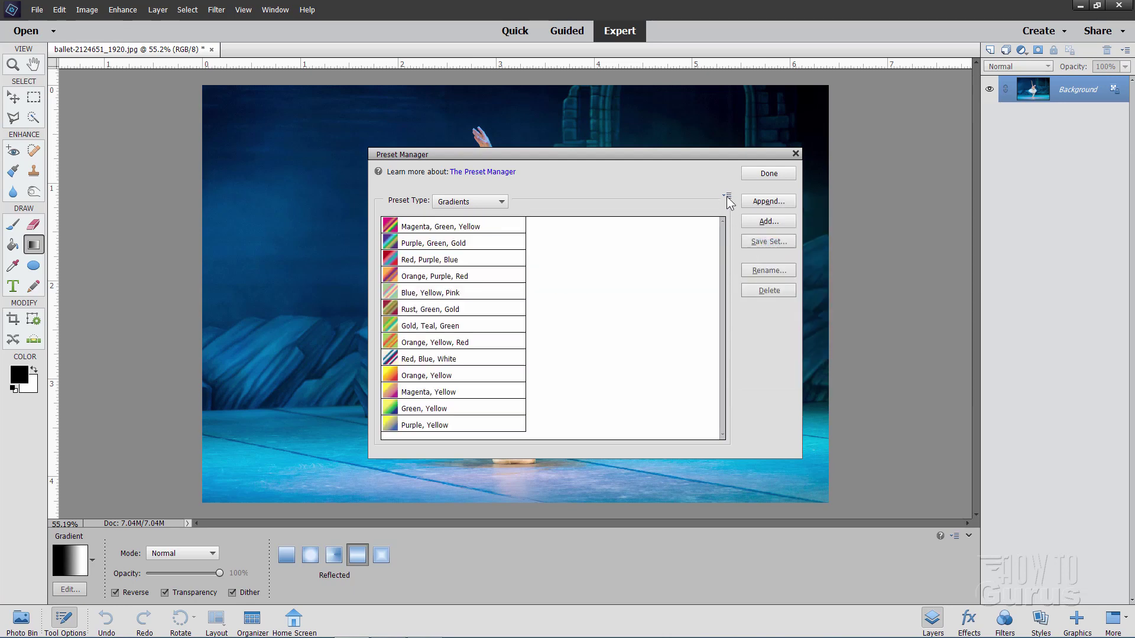
{"action": "left_click", "coordinate": [726, 197]}
{"action": "left_click", "coordinate": [754, 232]}
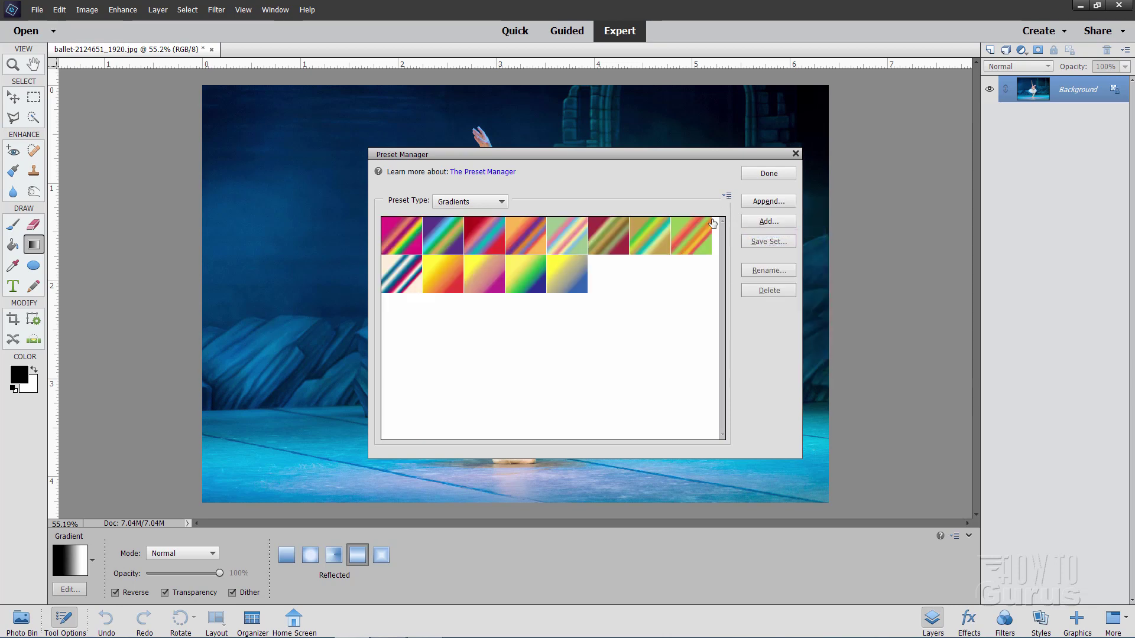
- Review the available gradient sets and preset types, and close the Preset Manager
{"action": "left_click", "coordinate": [727, 197]}
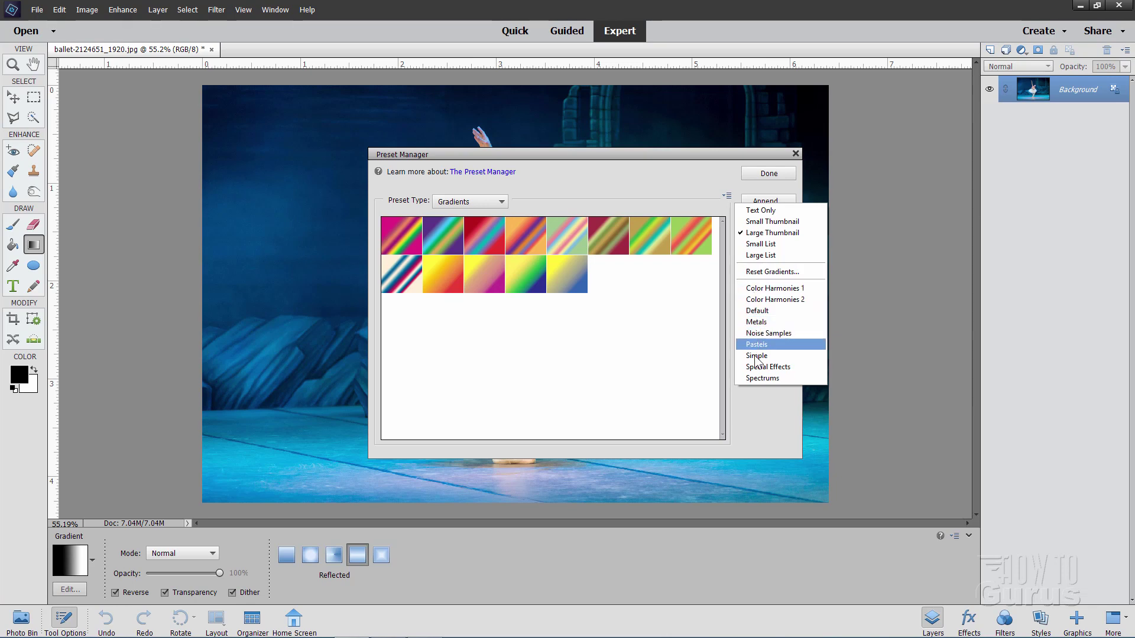
{"action": "left_click", "coordinate": [692, 182]}
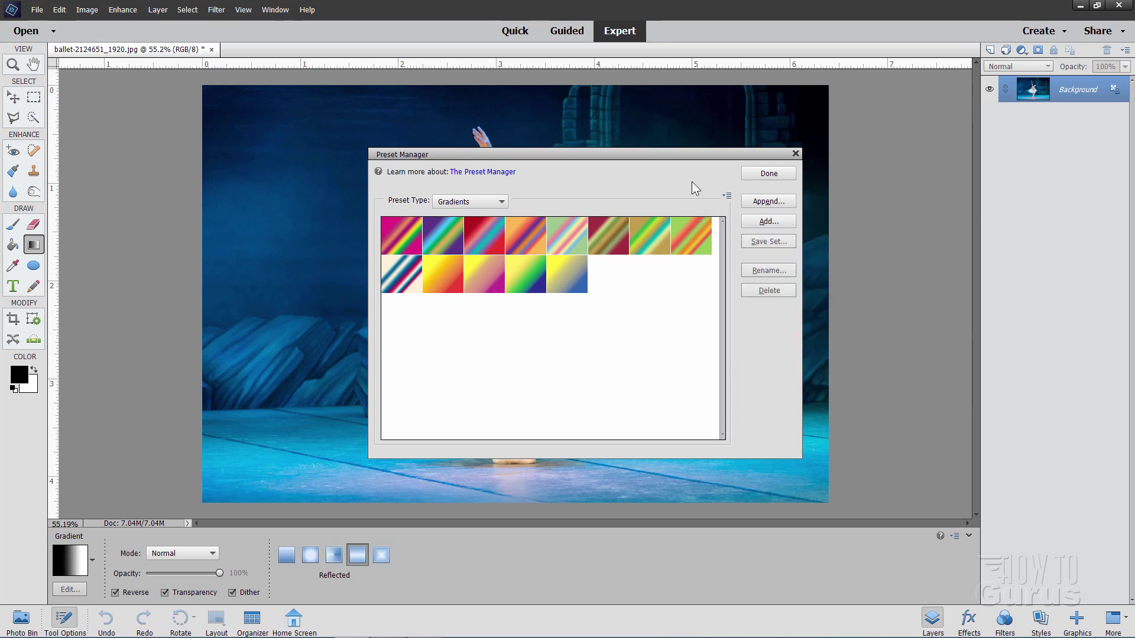
{"action": "left_click", "coordinate": [770, 202]}
{"action": "left_click", "coordinate": [500, 204]}
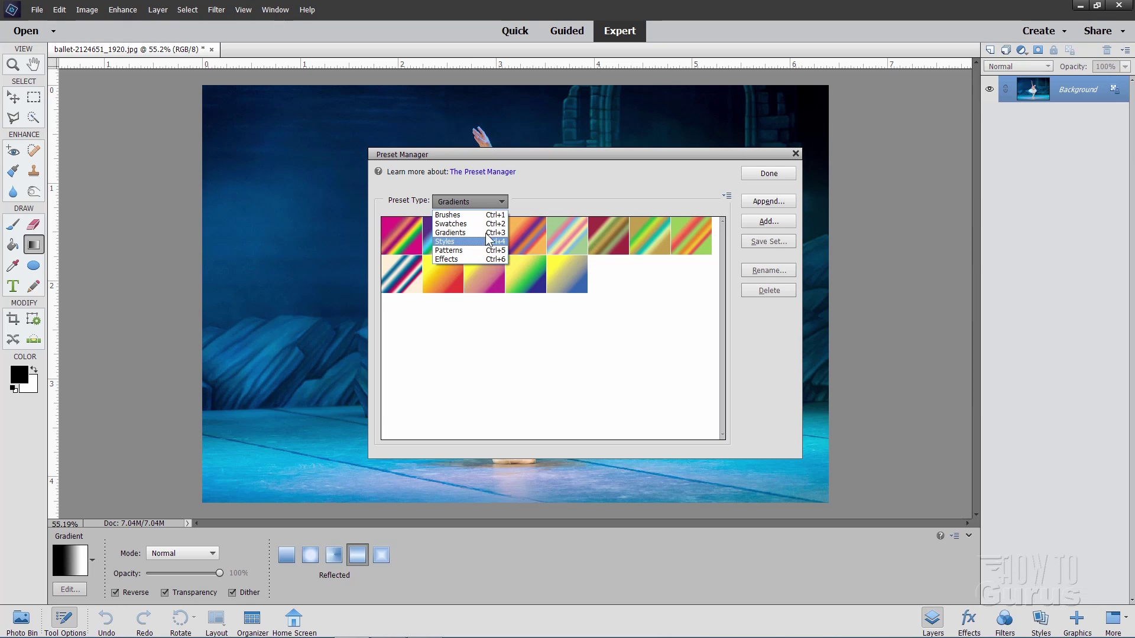
{"action": "left_click", "coordinate": [769, 173]}
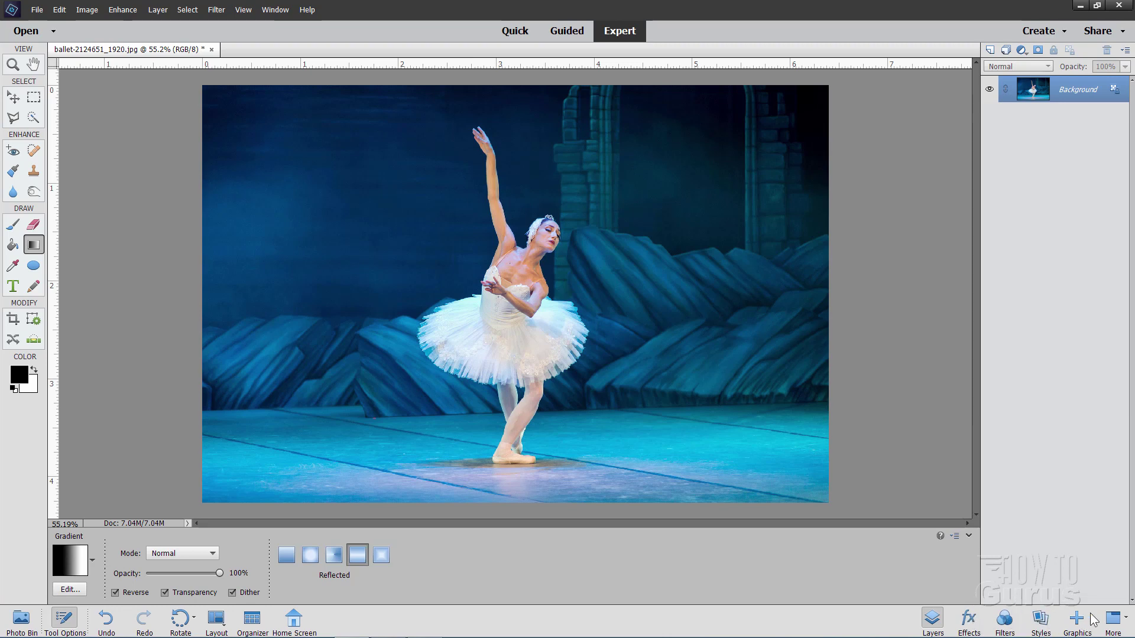
- Display the Styles with the Bevels category and look over their categories and options
{"action": "left_click", "coordinate": [1043, 621]}
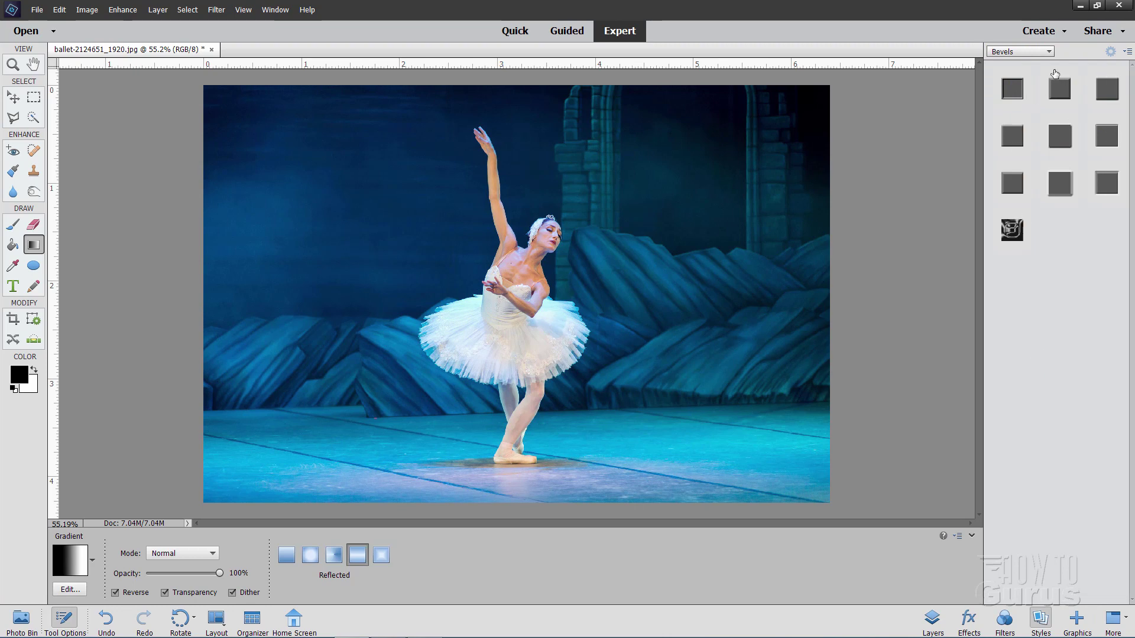
{"action": "left_click", "coordinate": [1049, 51]}
{"action": "left_click", "coordinate": [1049, 51]}
{"action": "left_click", "coordinate": [1128, 52]}
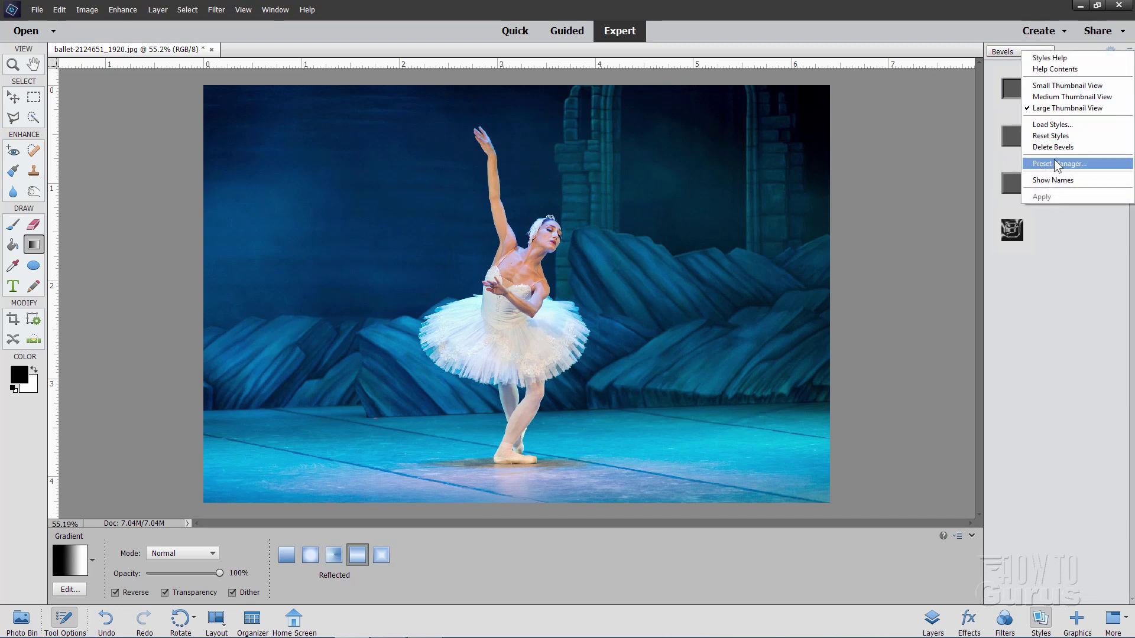
{"action": "left_click", "coordinate": [887, 165]}
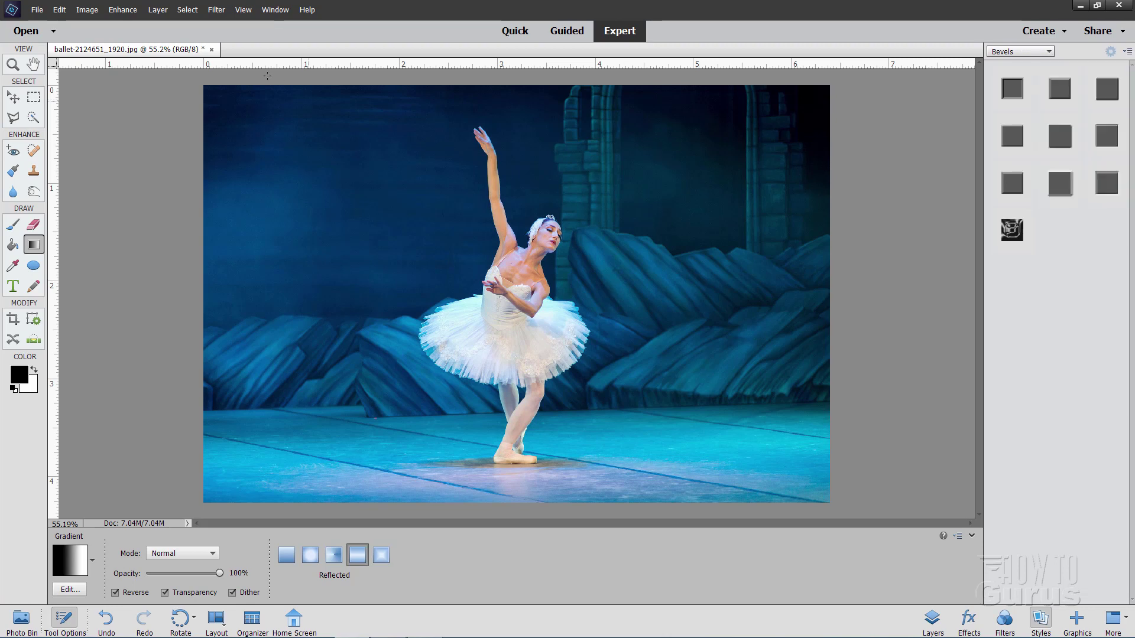
- Open the Preset Manager, move it clear of the ballet dancer and set the preset type to Styles
{"action": "left_click", "coordinate": [87, 10]}
{"action": "mouse_move", "coordinate": [59, 10]}
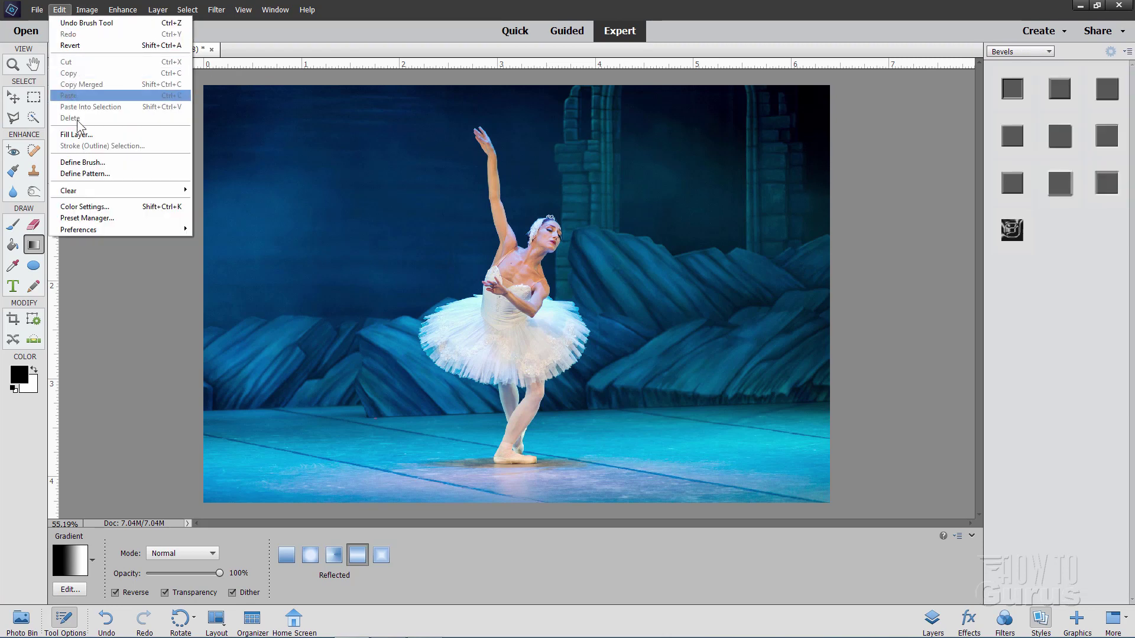
{"action": "left_click", "coordinate": [102, 218]}
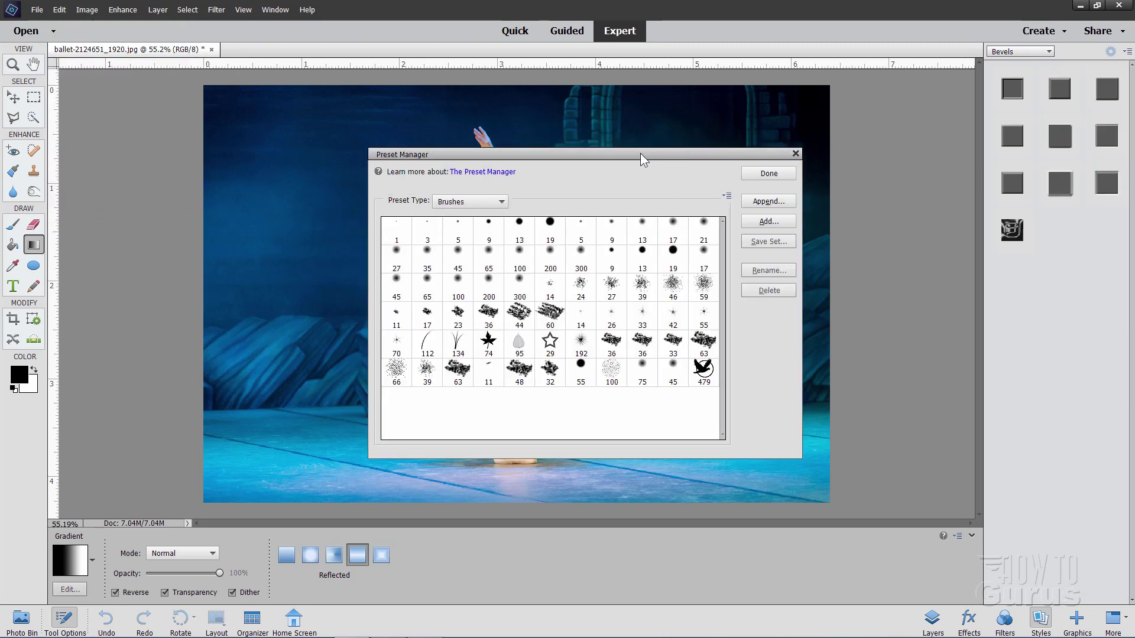
{"action": "left_click_drag", "start_coordinate": [641, 155], "coordinate": [728, 170]}
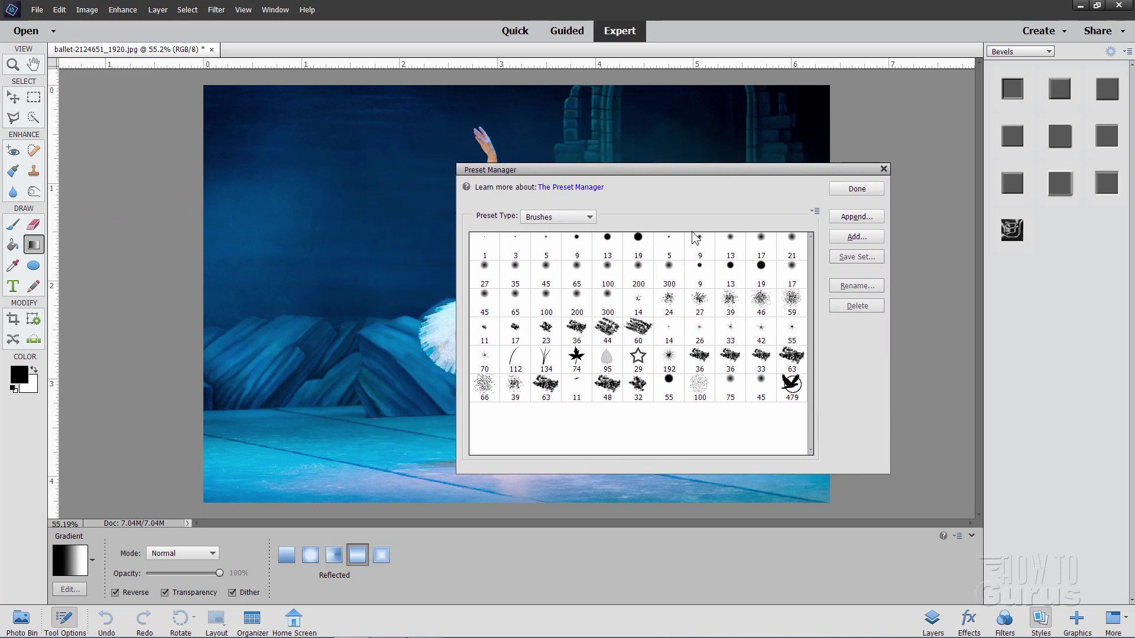
{"action": "left_click", "coordinate": [558, 217]}
{"action": "left_click", "coordinate": [553, 250]}
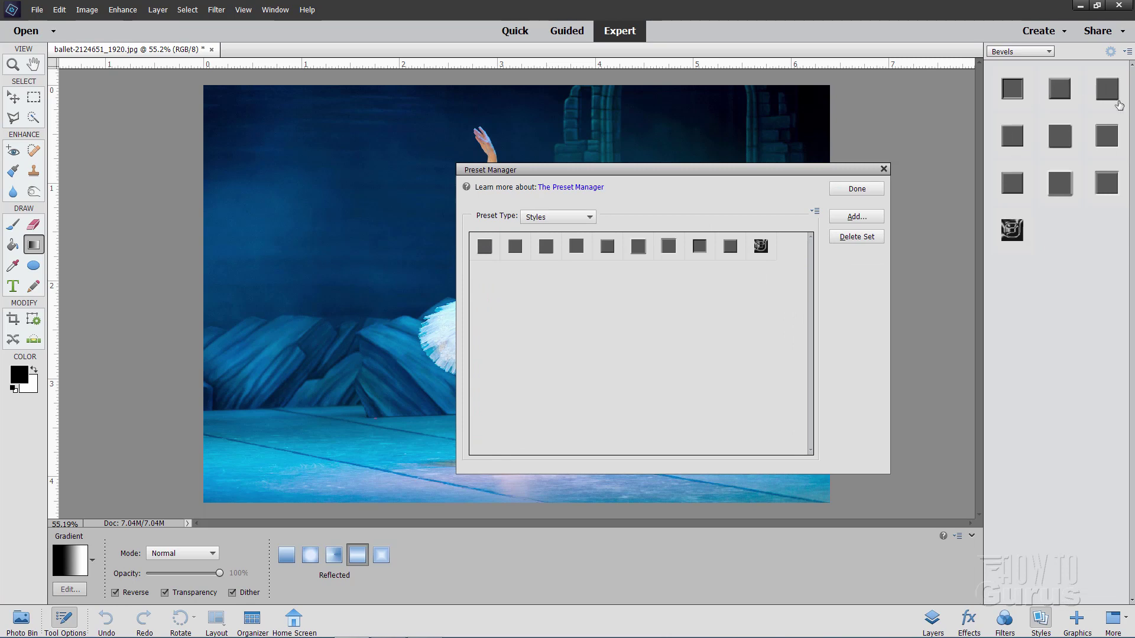
- Replace the displayed Bevels with the Complex style set in the Preset Manager
{"action": "left_click_drag", "start_coordinate": [1009, 172], "coordinate": [681, 280]}
{"action": "left_click", "coordinate": [816, 212]}
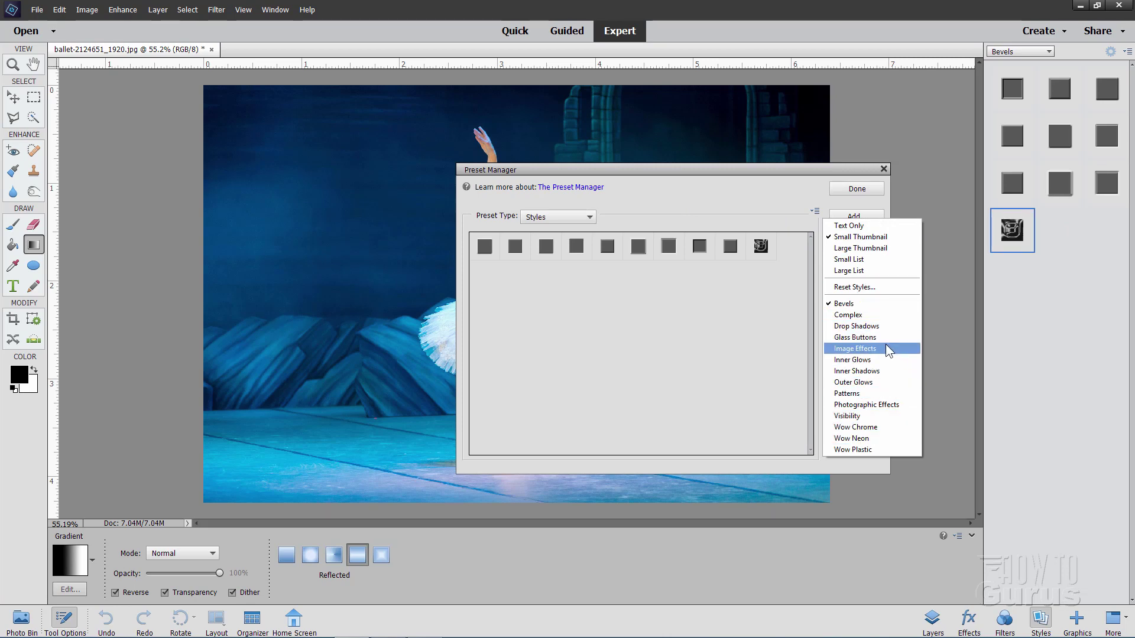
{"action": "left_click", "coordinate": [862, 313]}
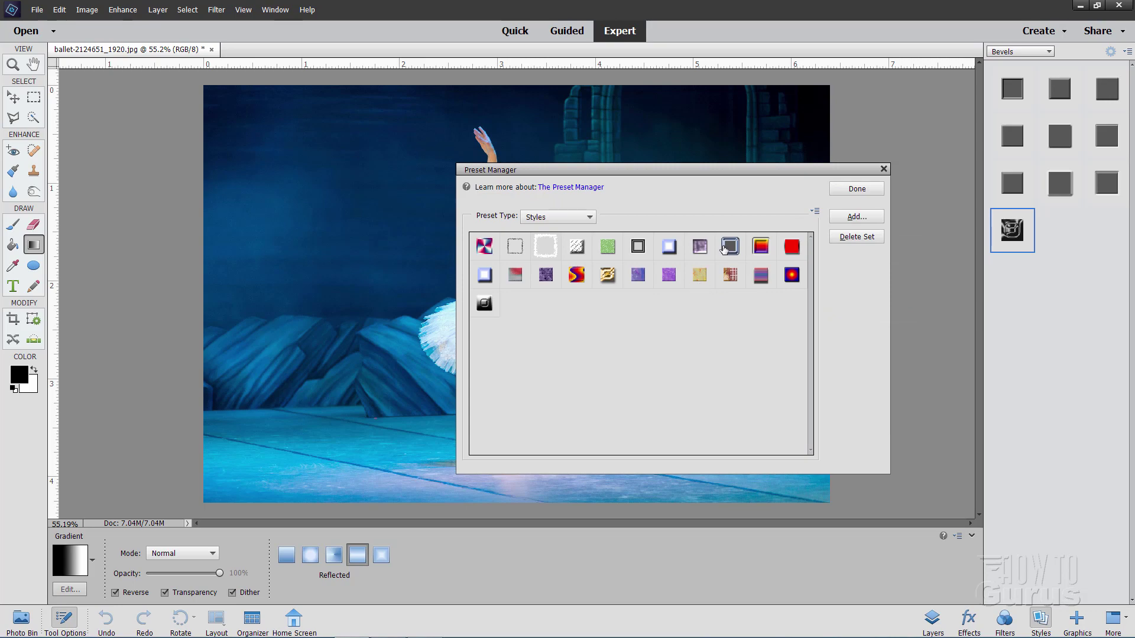
- View the file browser for adding styles, cancel the loading and close the Preset Manager
{"action": "left_click", "coordinate": [854, 219]}
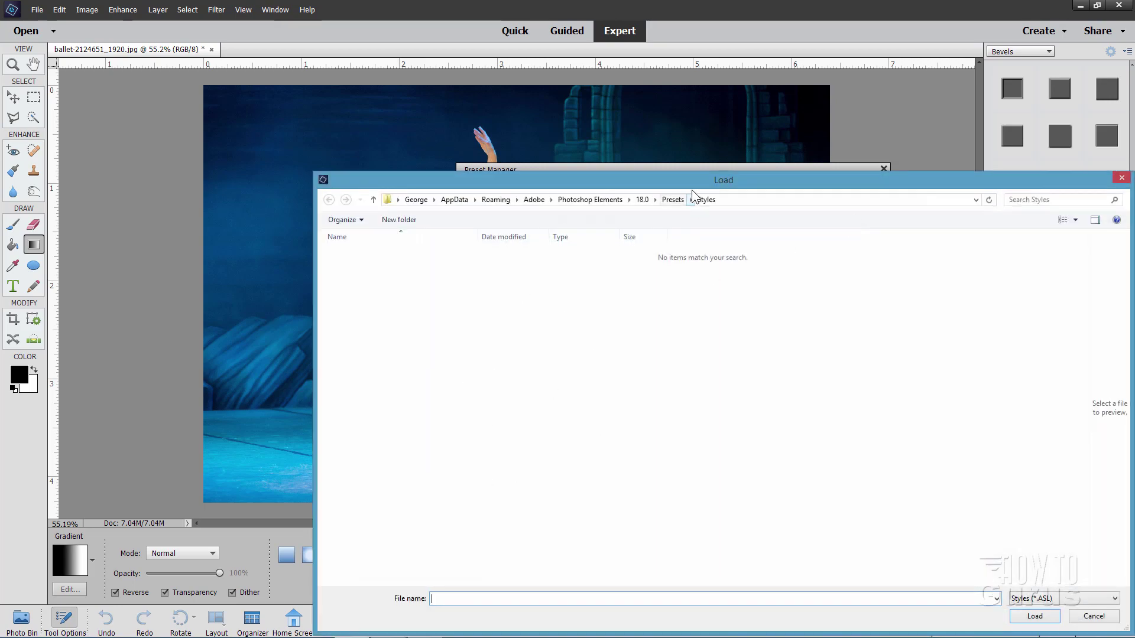
{"action": "left_click_drag", "start_coordinate": [688, 183], "coordinate": [654, 163]}
{"action": "left_click", "coordinate": [1058, 599]}
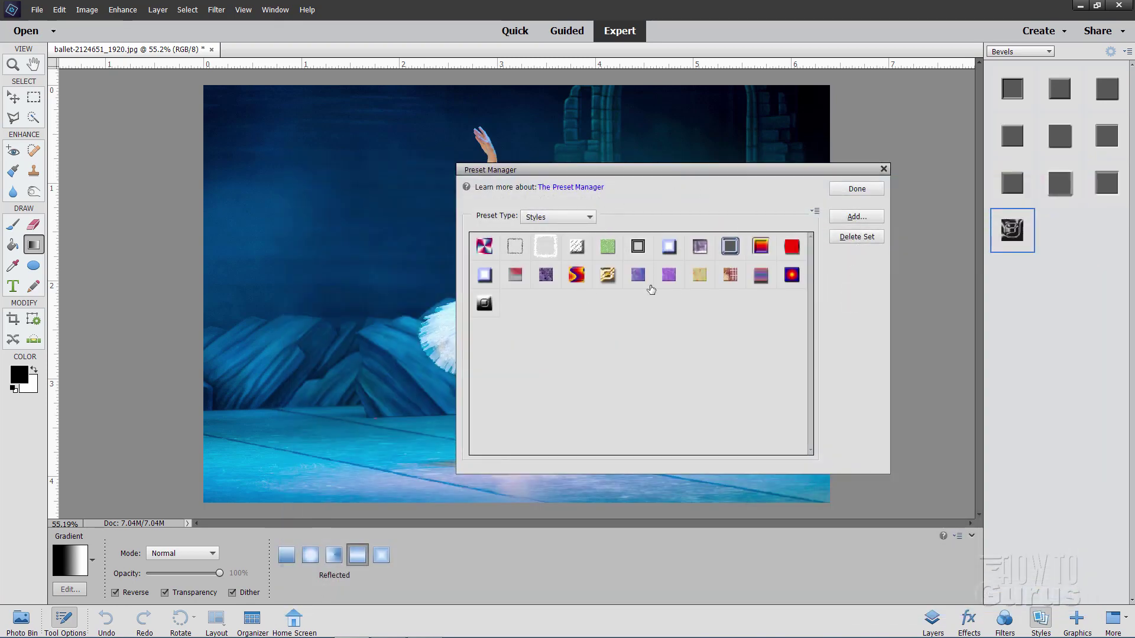
{"action": "left_click", "coordinate": [883, 170]}
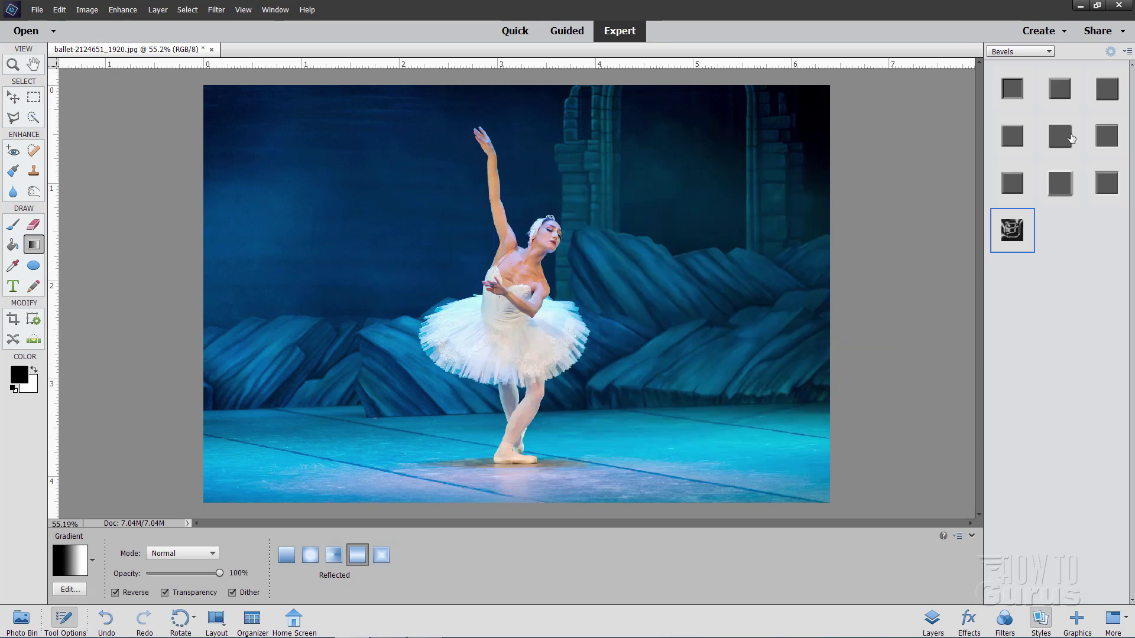
- Switch the Bevels styles through medium, small, medium and large thumbnail views
{"action": "left_click", "coordinate": [1128, 52]}
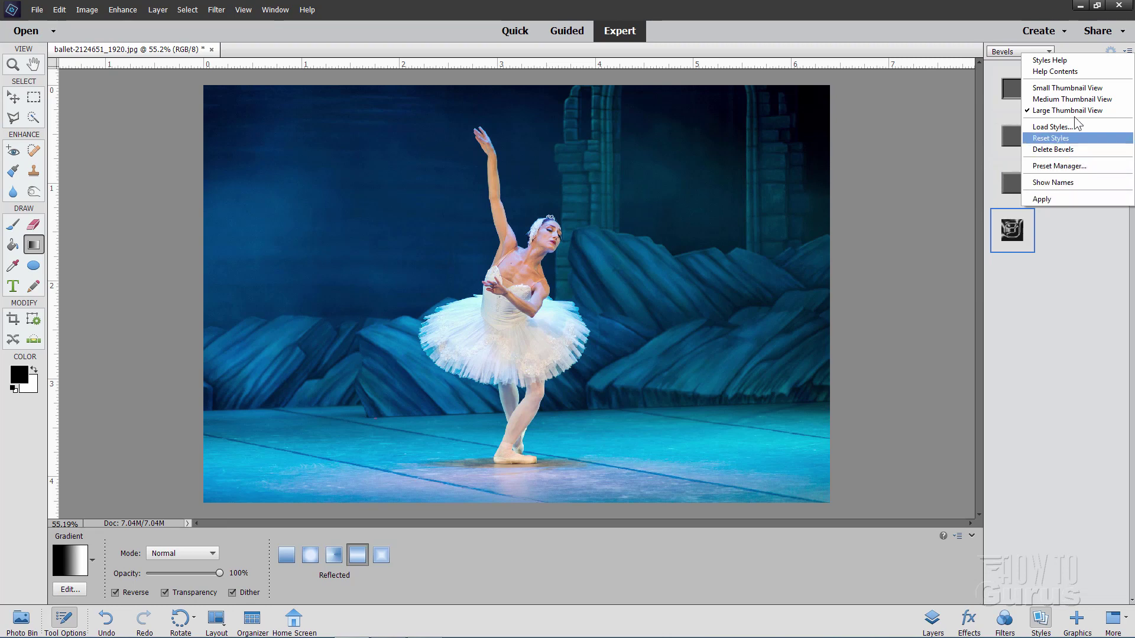
{"action": "left_click", "coordinate": [1059, 98]}
{"action": "left_click", "coordinate": [1126, 52]}
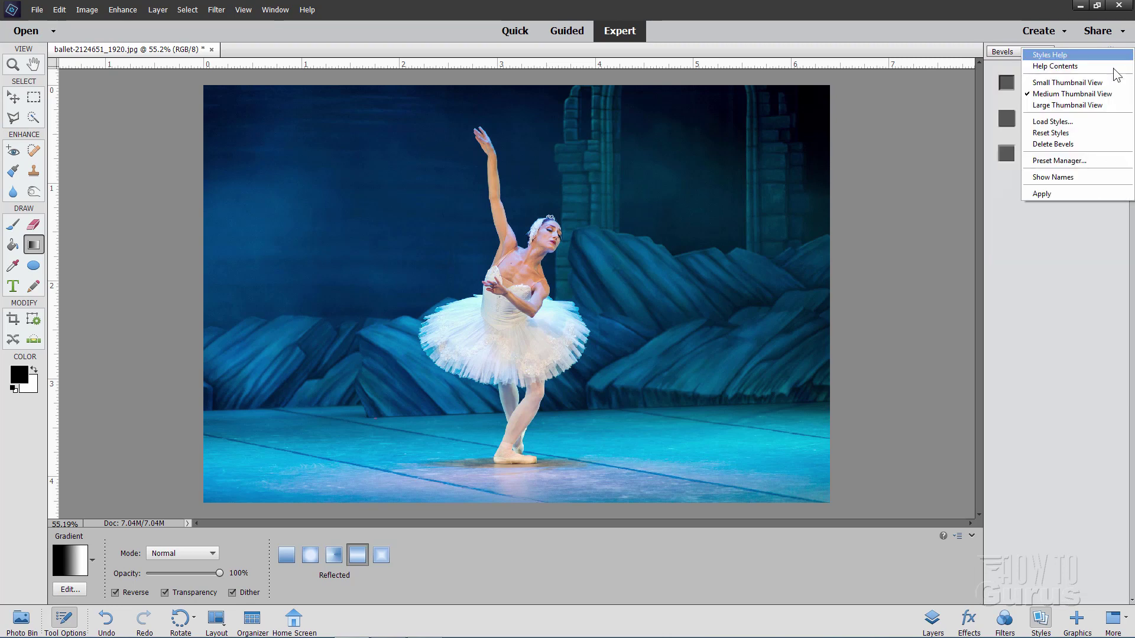
{"action": "left_click", "coordinate": [1056, 98]}
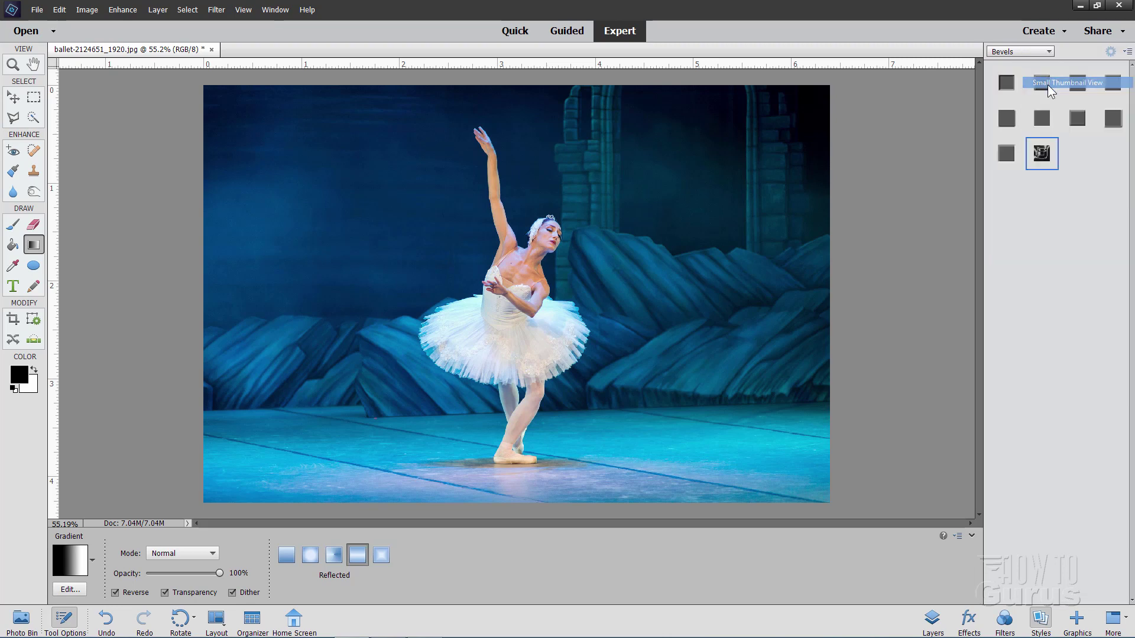
{"action": "left_click", "coordinate": [1127, 52]}
{"action": "left_click", "coordinate": [1087, 97]}
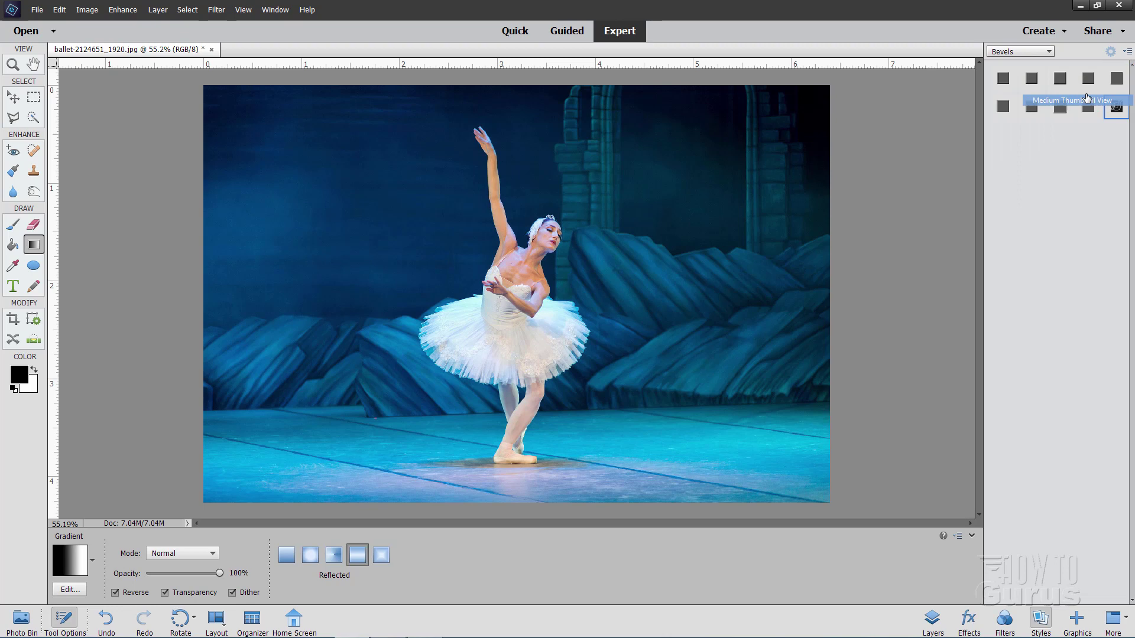
{"action": "left_click", "coordinate": [1126, 52]}
{"action": "left_click", "coordinate": [1068, 142]}
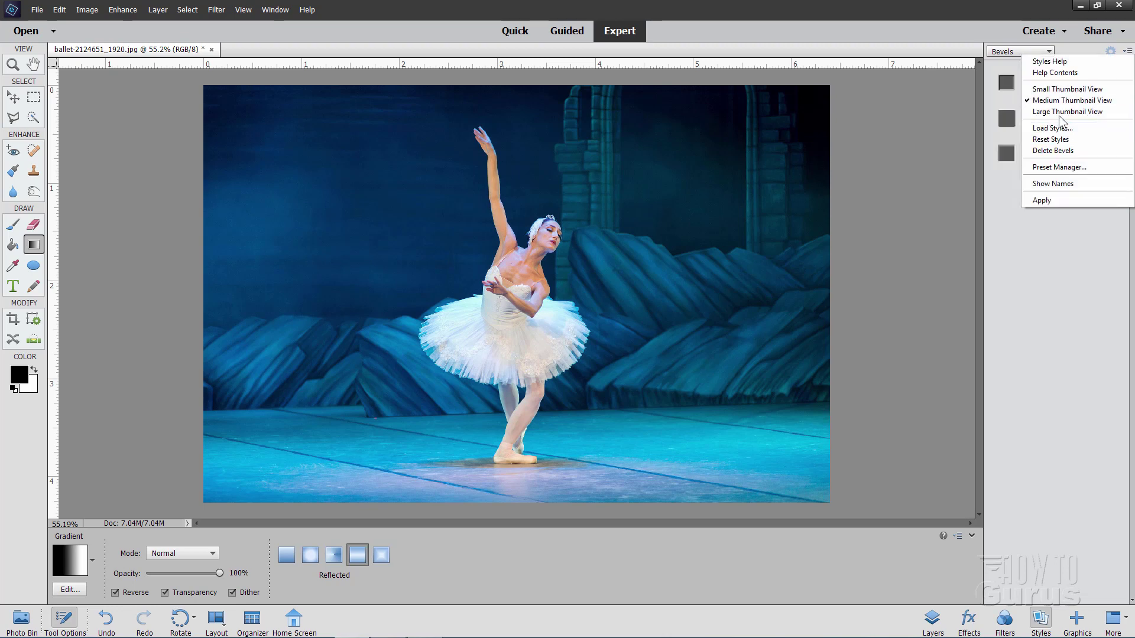
{"action": "left_click", "coordinate": [1127, 52]}
{"action": "left_click", "coordinate": [1031, 88]}
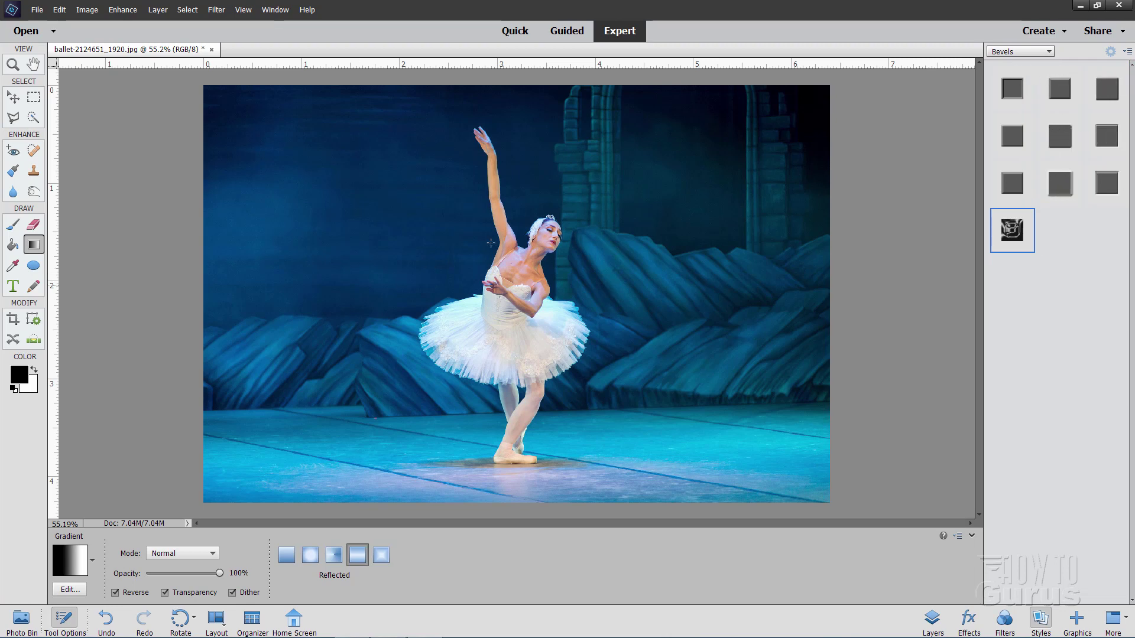
- Reopen the Preset Manager from the Styles options and move it away from the Bevels thumbnails
{"action": "left_click", "coordinate": [1126, 52]}
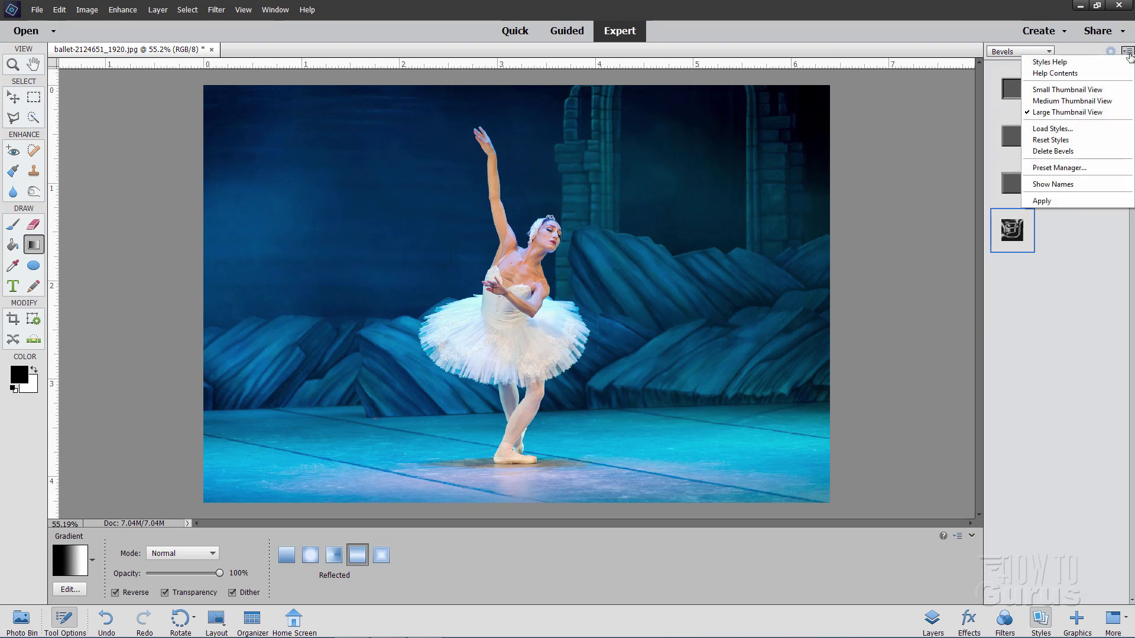
{"action": "left_click", "coordinate": [1083, 168]}
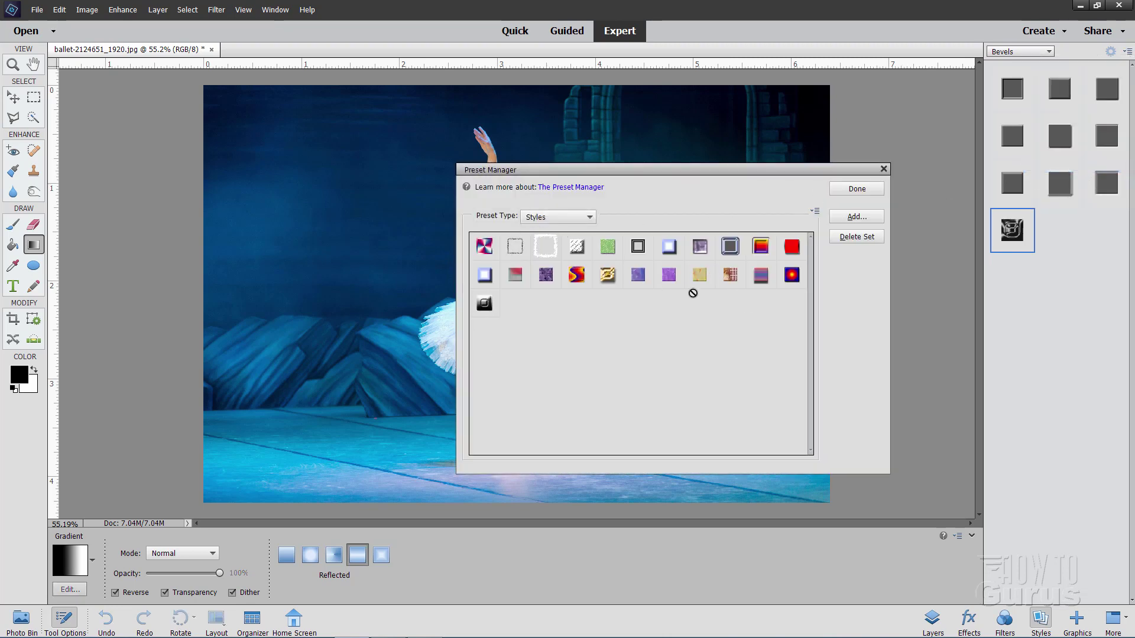
{"action": "left_click_drag", "start_coordinate": [693, 173], "coordinate": [635, 181]}
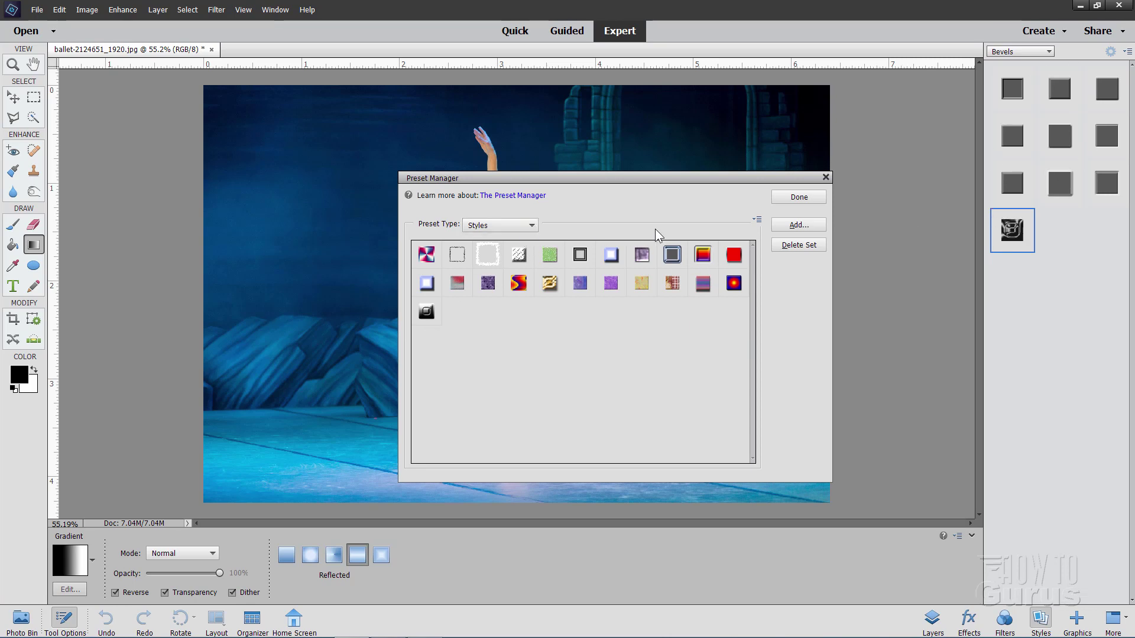
- Check the list of available style sets and set the preset type to Patterns
{"action": "left_click", "coordinate": [758, 220]}
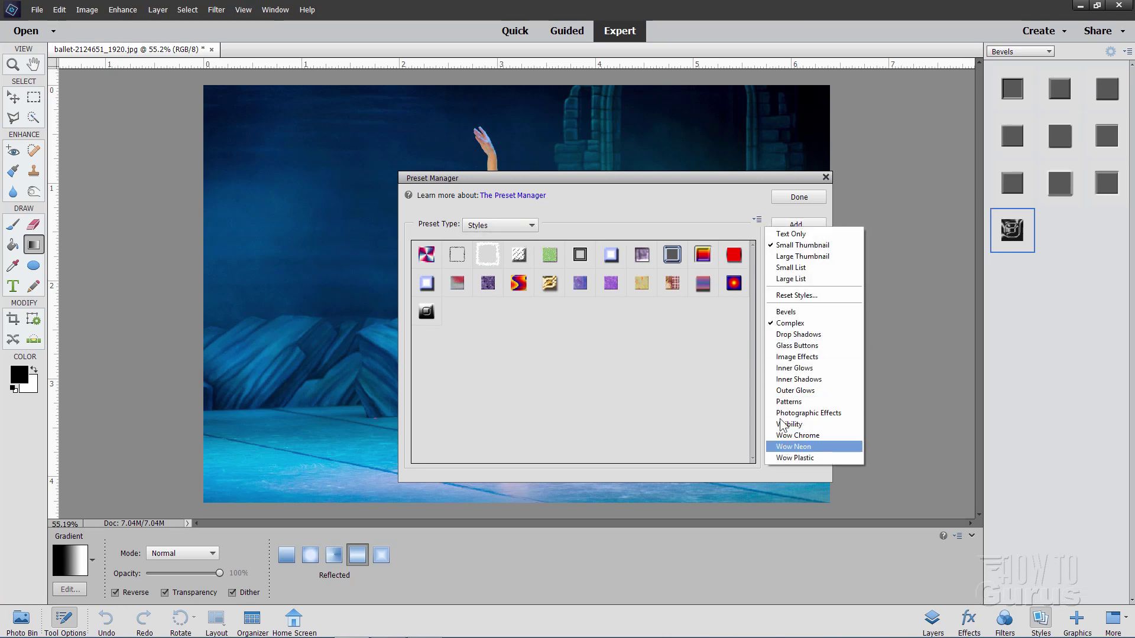
{"action": "left_click", "coordinate": [687, 198]}
{"action": "left_click", "coordinate": [532, 226]}
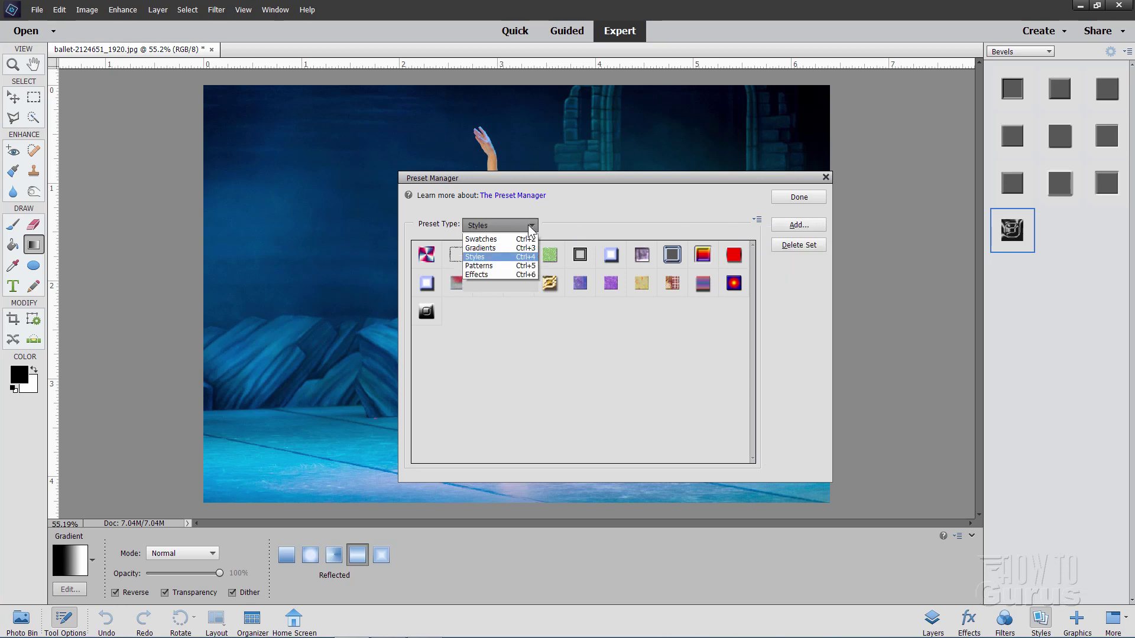
{"action": "left_click", "coordinate": [494, 275]}
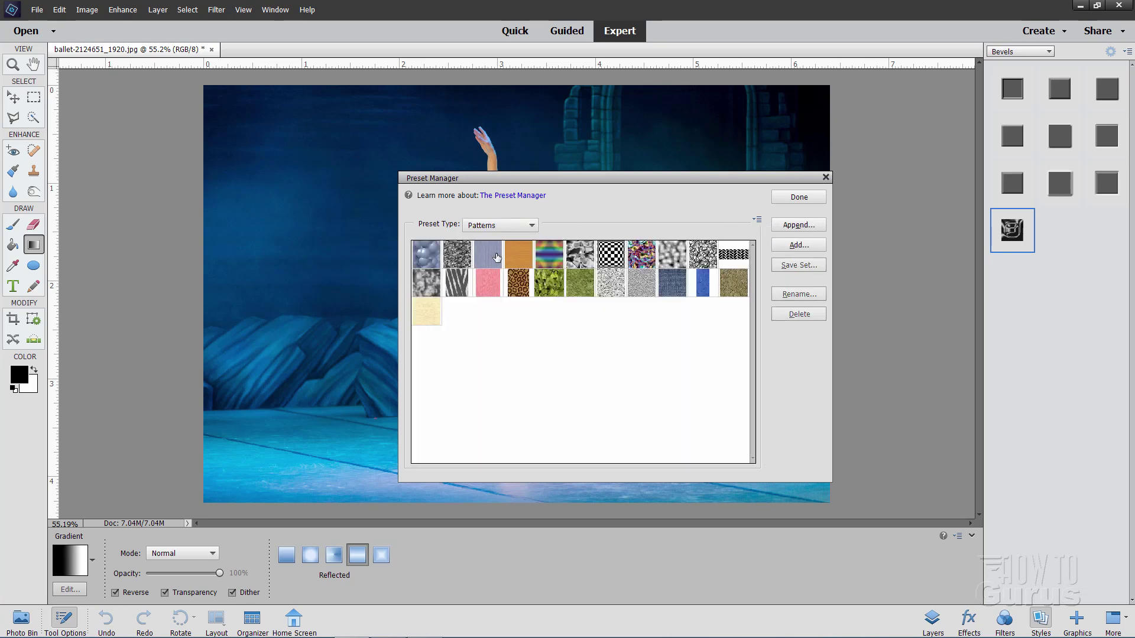
- Look over the default patterns and close the Preset Manager
{"action": "left_click_drag", "start_coordinate": [465, 293], "coordinate": [553, 337]}
{"action": "left_click_drag", "start_coordinate": [554, 338], "coordinate": [573, 208]}
{"action": "left_click", "coordinate": [795, 197]}
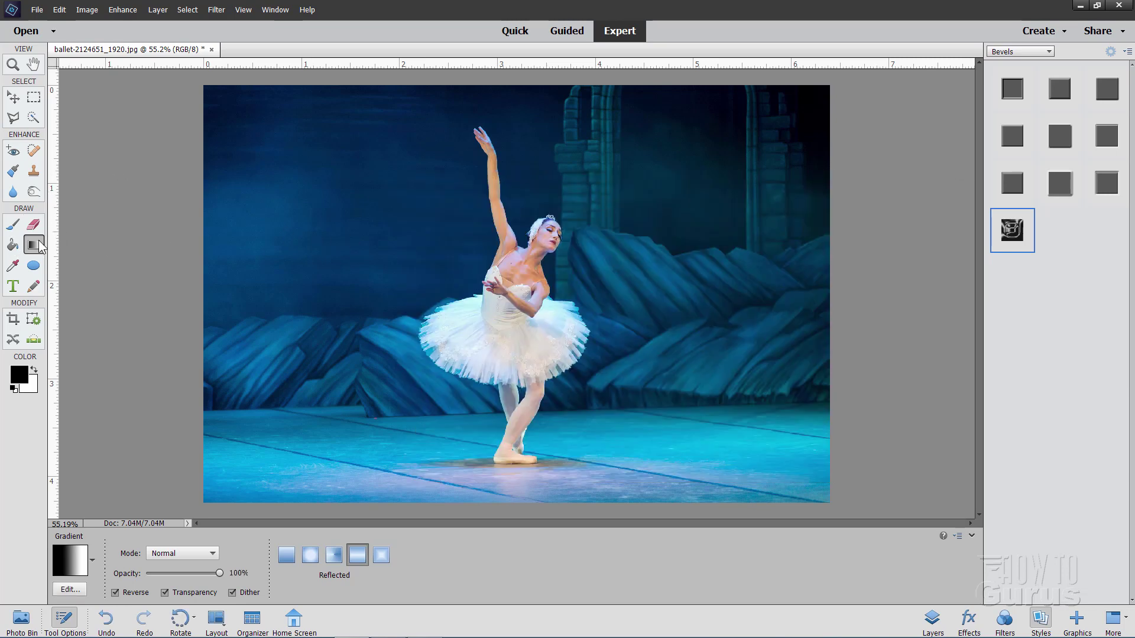
- Activate the Paint Bucket, switch its fill from Pattern to Paint and back to Pattern, and open the pattern picker
{"action": "left_click", "coordinate": [12, 244]}
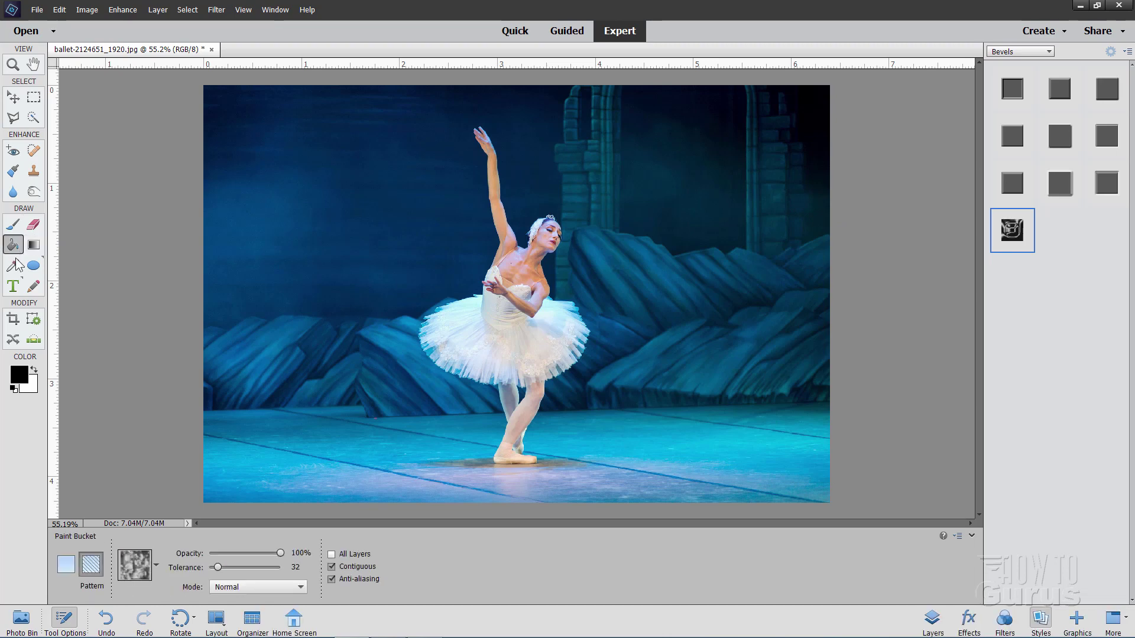
{"action": "left_click", "coordinate": [68, 566]}
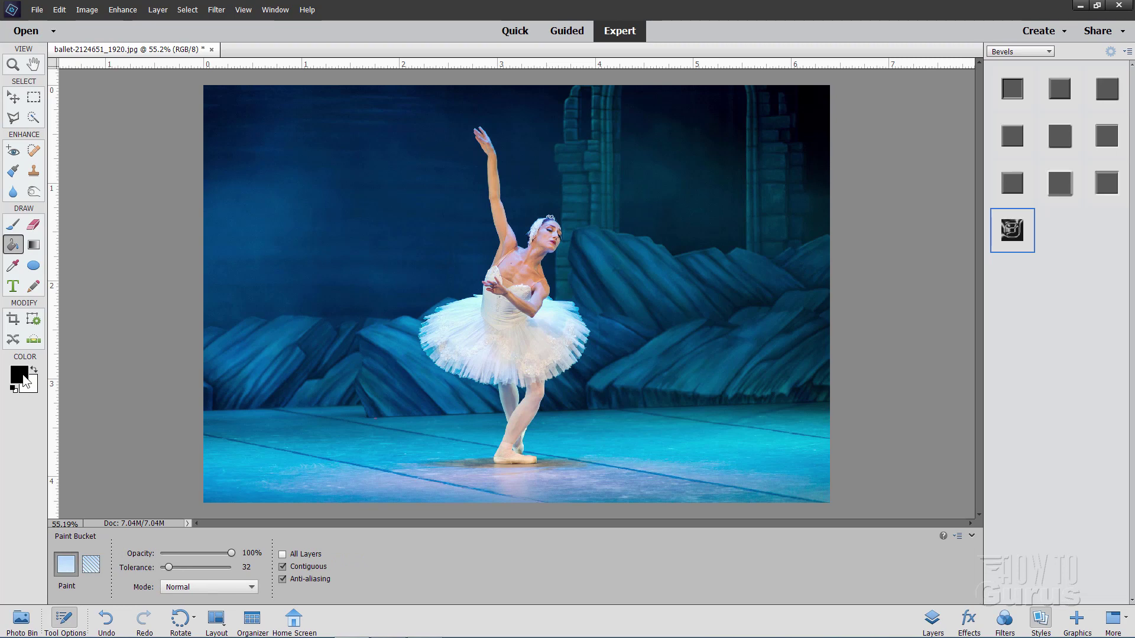
{"action": "left_click", "coordinate": [92, 565]}
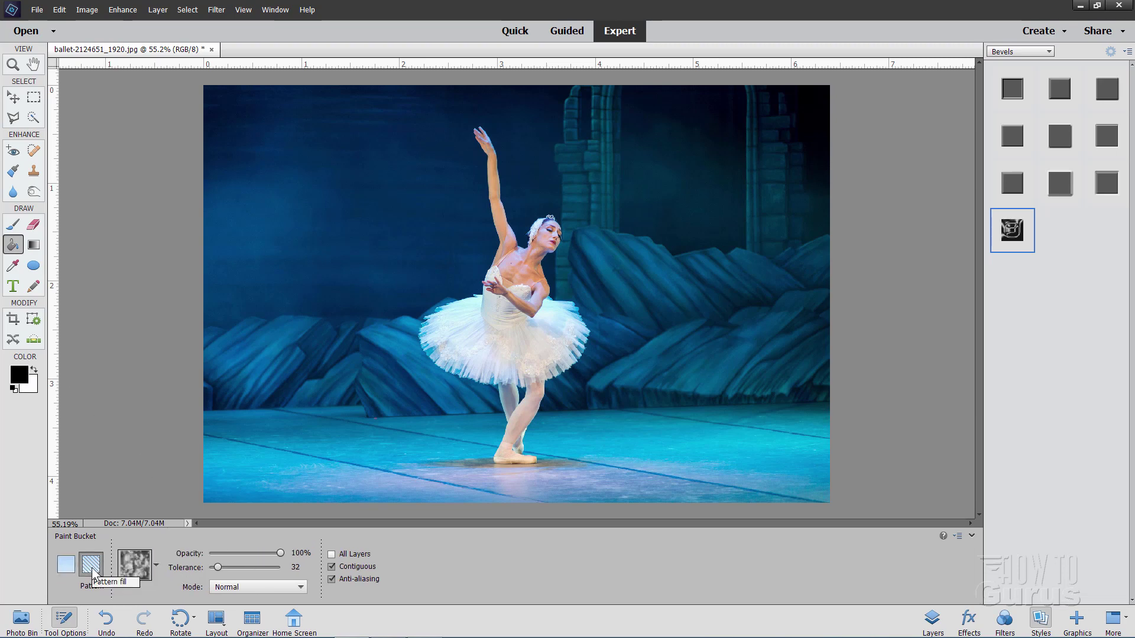
{"action": "left_click", "coordinate": [155, 564]}
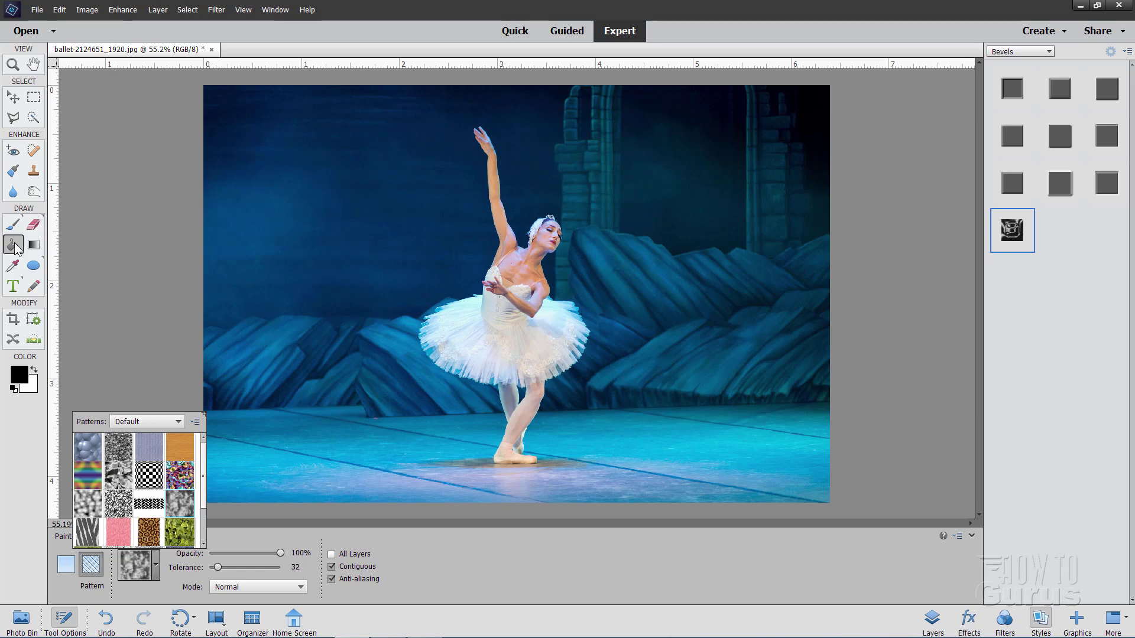
- Open the Preset Manager from the pattern picker's options and move it higher over the image
{"action": "left_click", "coordinate": [195, 423]}
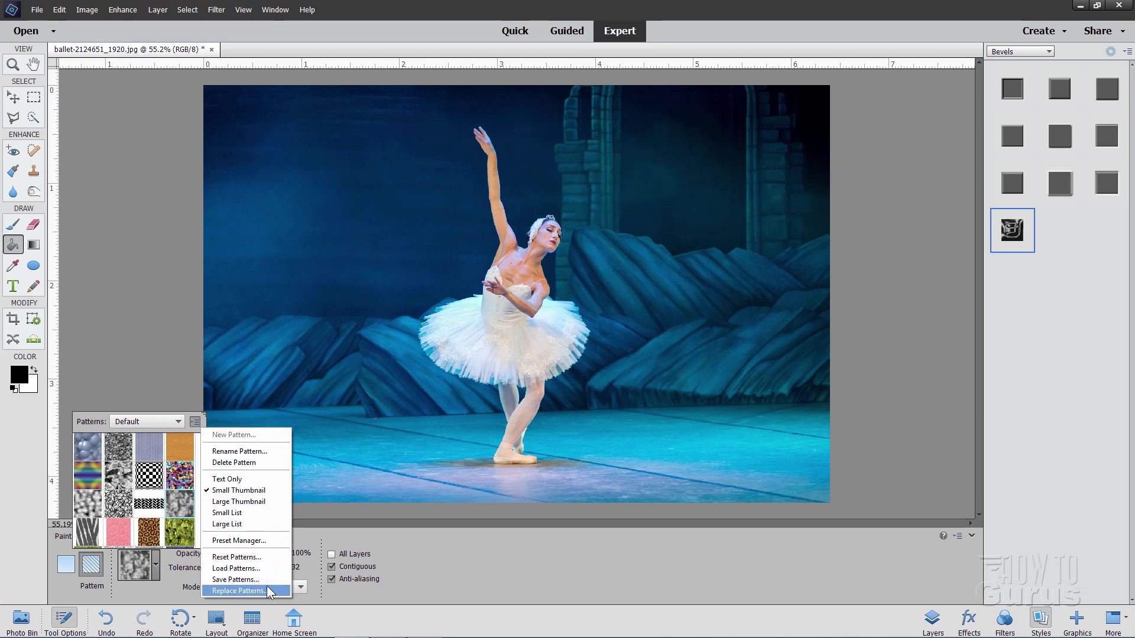
{"action": "left_click", "coordinate": [228, 541]}
{"action": "left_click_drag", "start_coordinate": [585, 178], "coordinate": [564, 141]}
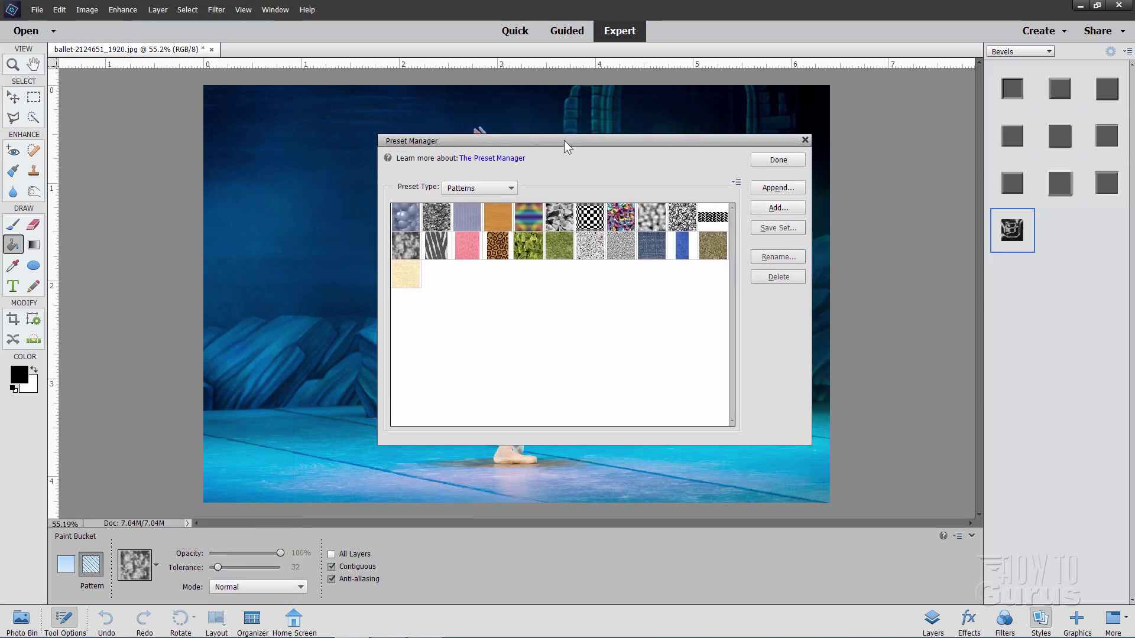
- Display the Nature Patterns set, replace it with Artist Surfaces and close the Preset Manager
{"action": "left_click", "coordinate": [737, 183]}
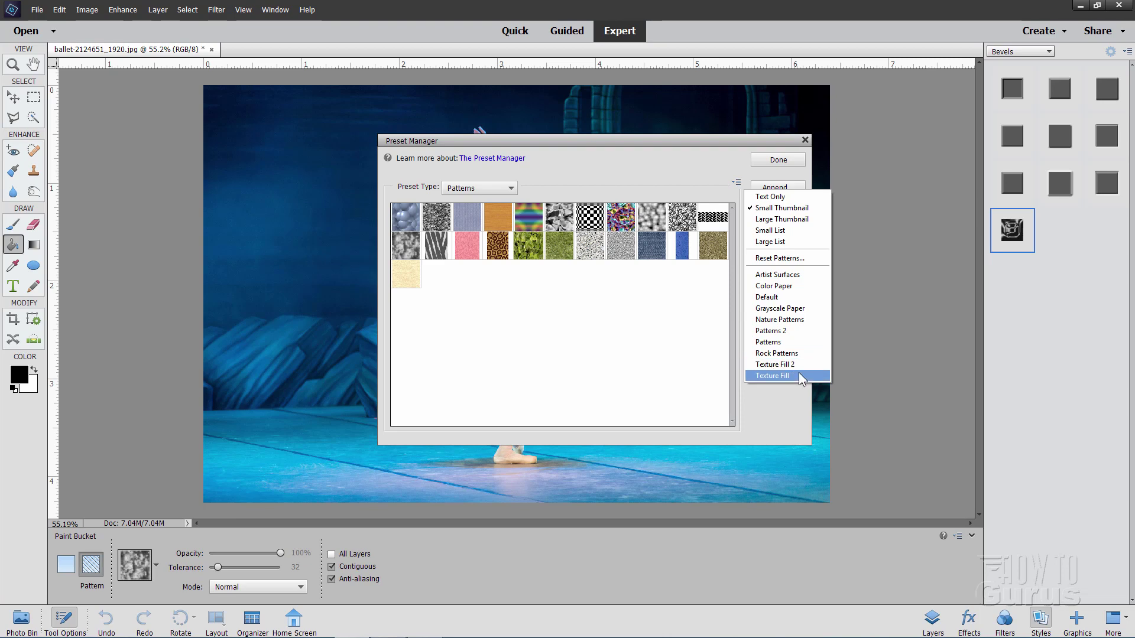
{"action": "left_click", "coordinate": [804, 319]}
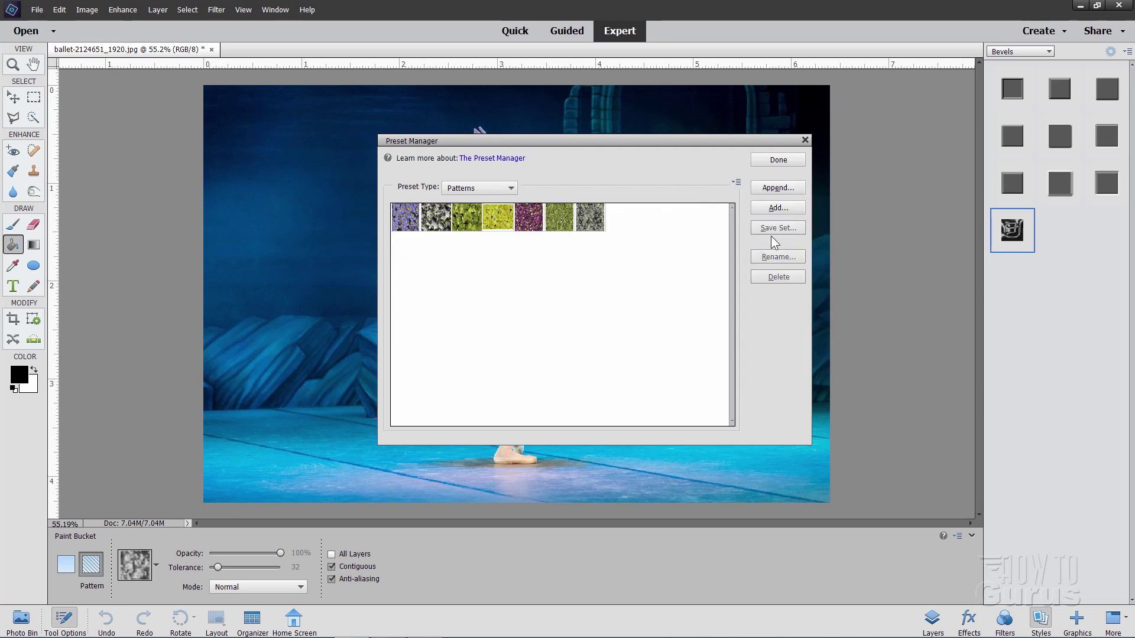
{"action": "left_click", "coordinate": [737, 183]}
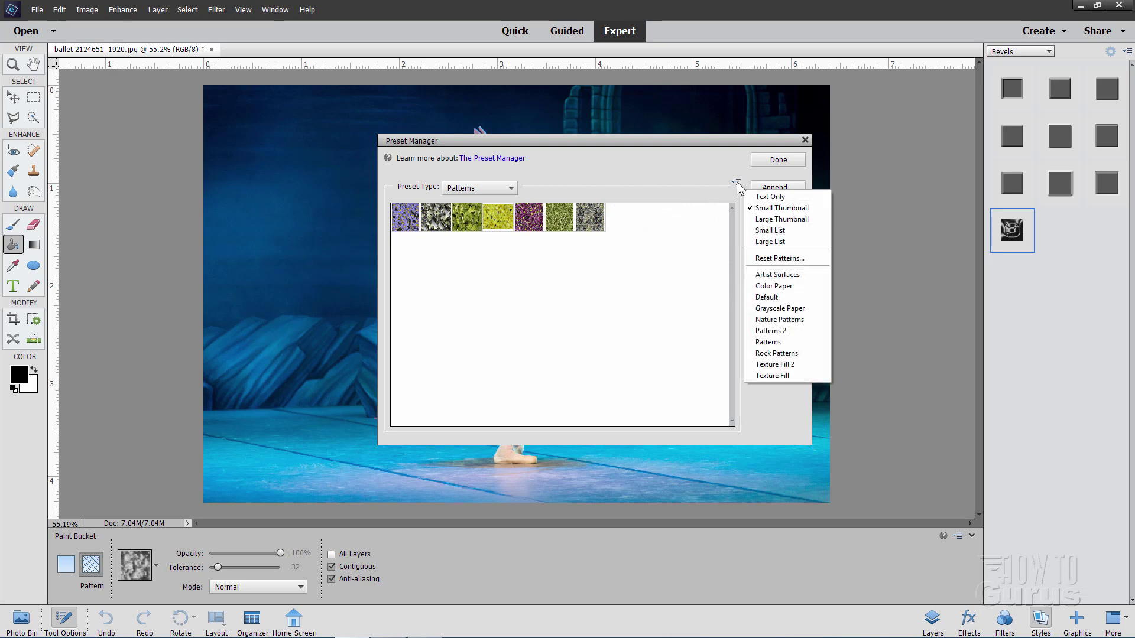
{"action": "left_click", "coordinate": [787, 273]}
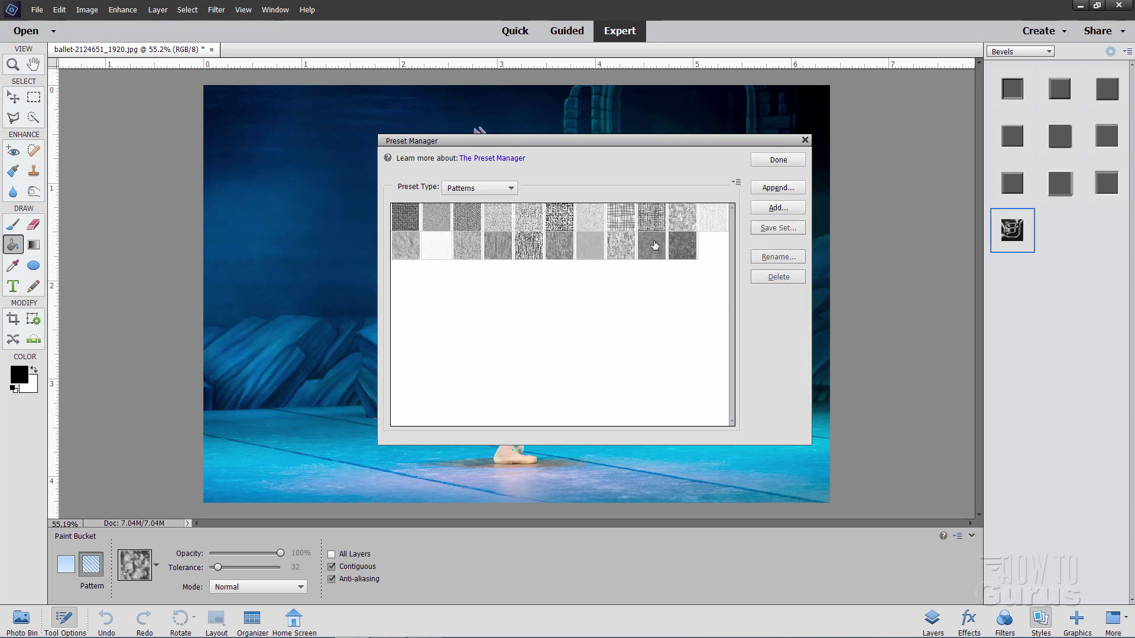
{"action": "left_click", "coordinate": [780, 161]}
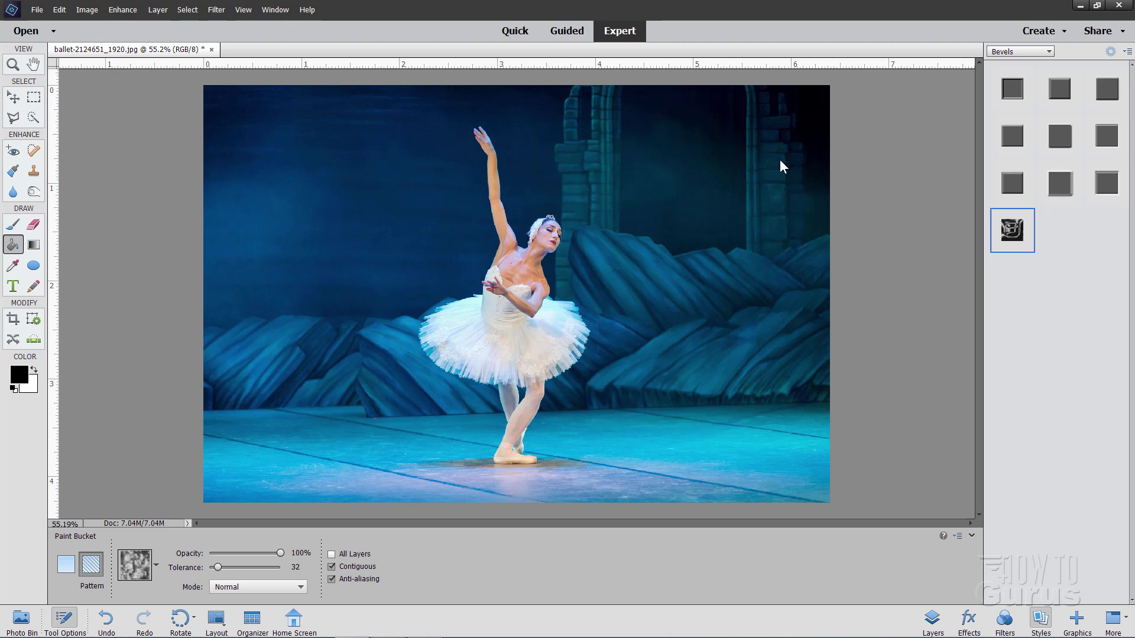
- Check the patterns in the Paint Bucket's picker, reopen the Preset Manager from there and reset the patterns
{"action": "left_click", "coordinate": [157, 568]}
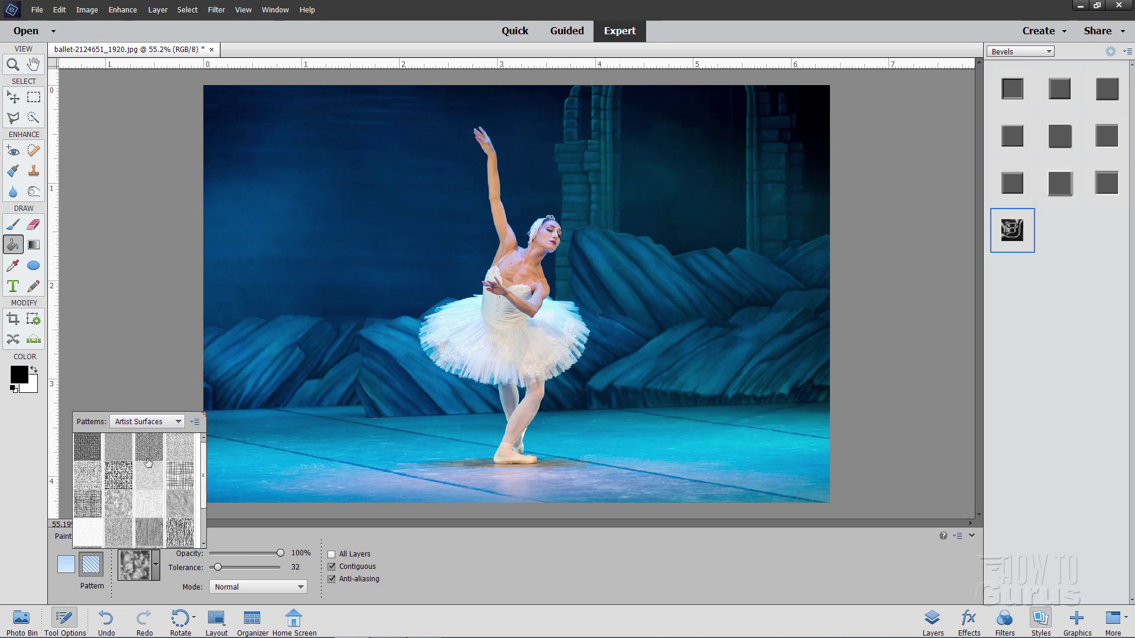
{"action": "left_click", "coordinate": [195, 422]}
{"action": "left_click", "coordinate": [237, 540]}
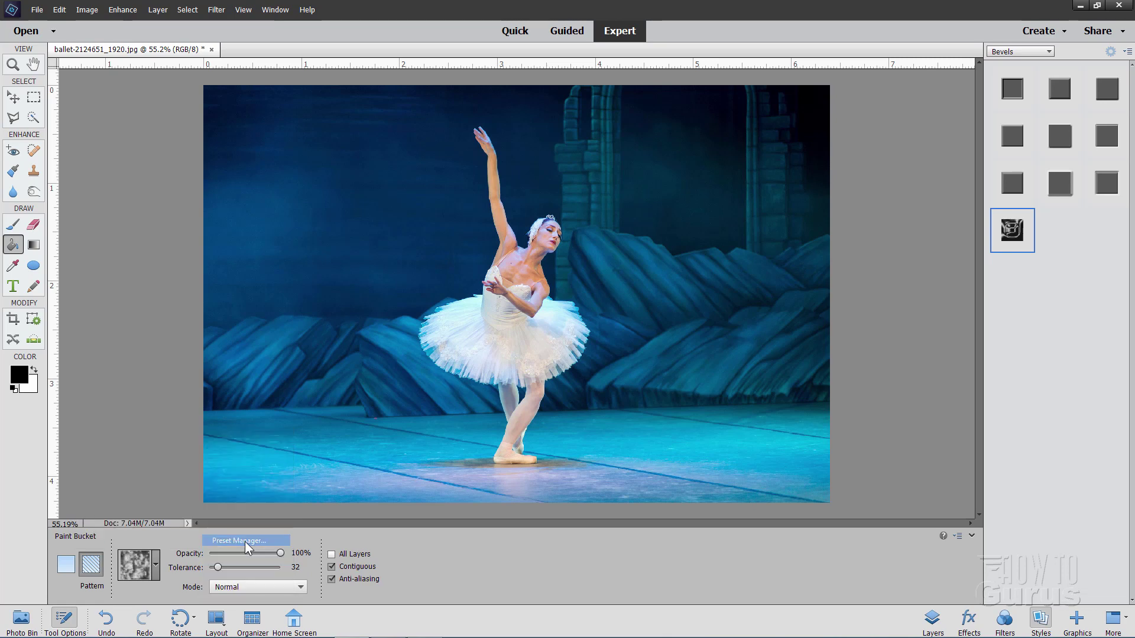
{"action": "left_click", "coordinate": [737, 182]}
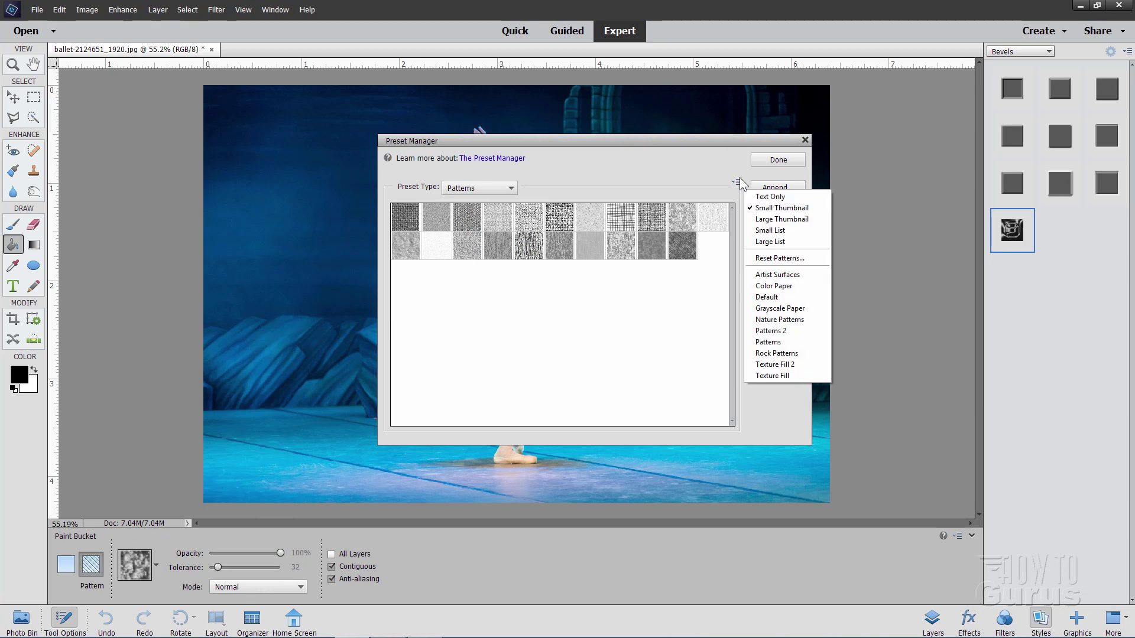
{"action": "left_click", "coordinate": [768, 258]}
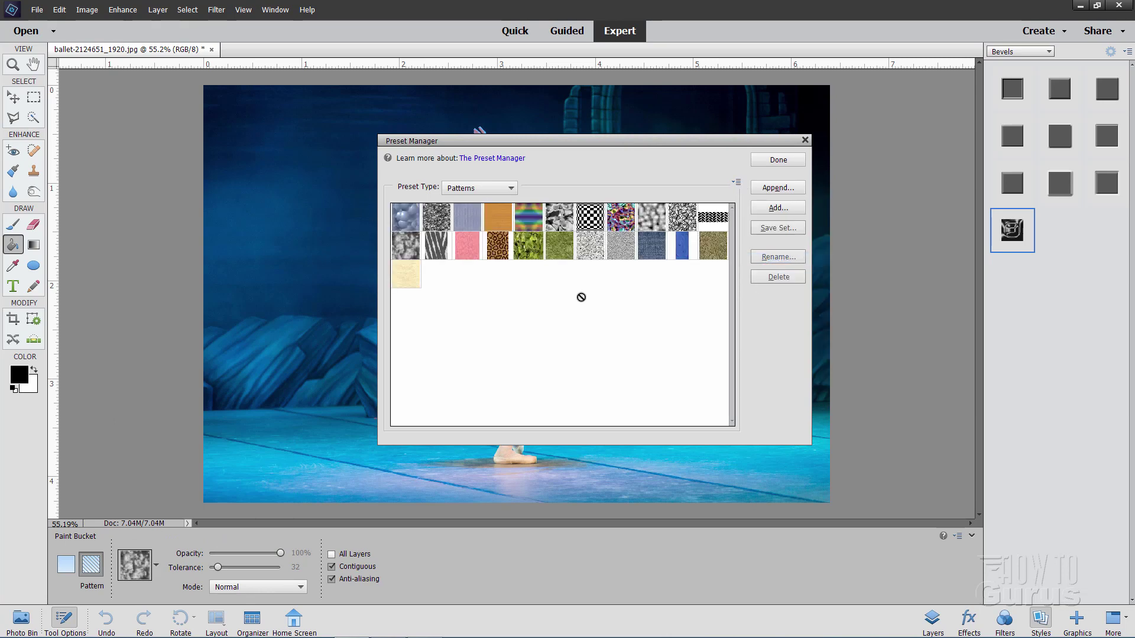
- Set the preset type to Effects and close the Preset Manager
{"action": "left_click", "coordinate": [510, 188]}
{"action": "left_click", "coordinate": [489, 246]}
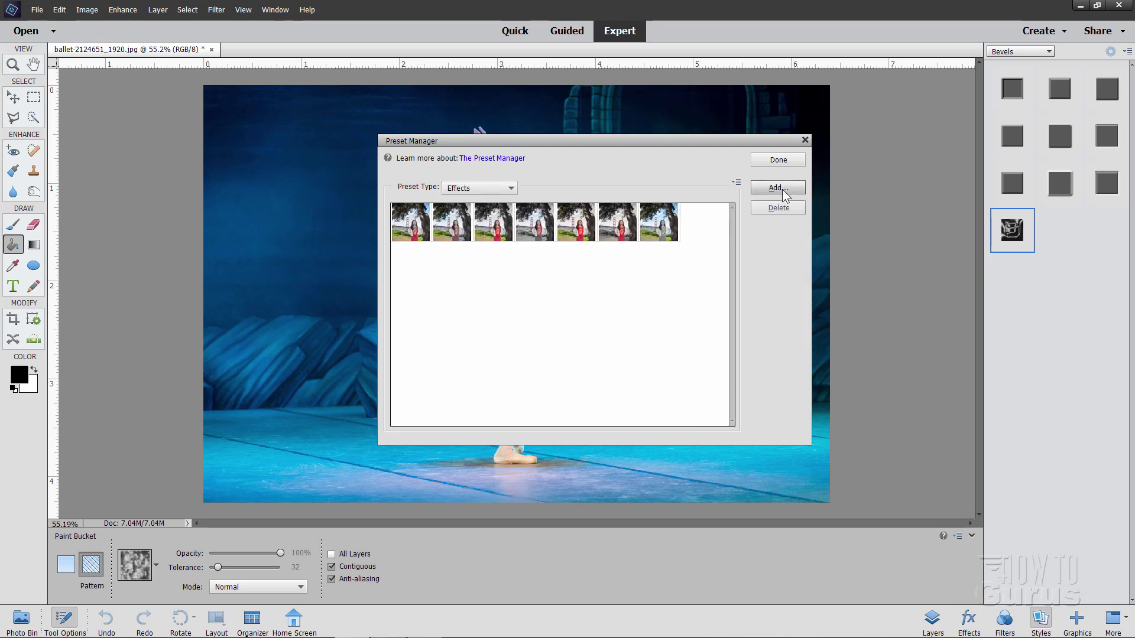
{"action": "left_click", "coordinate": [772, 160]}
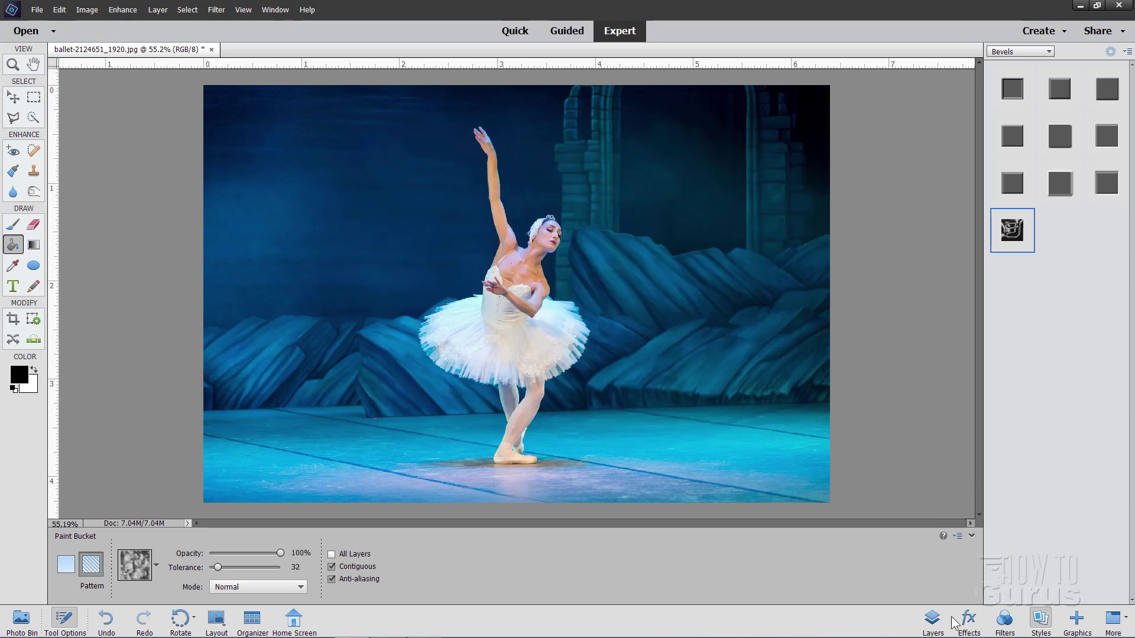
- Show the photo effects and check the list of effect categories, keeping Faded Photo selected
{"action": "left_click", "coordinate": [972, 619]}
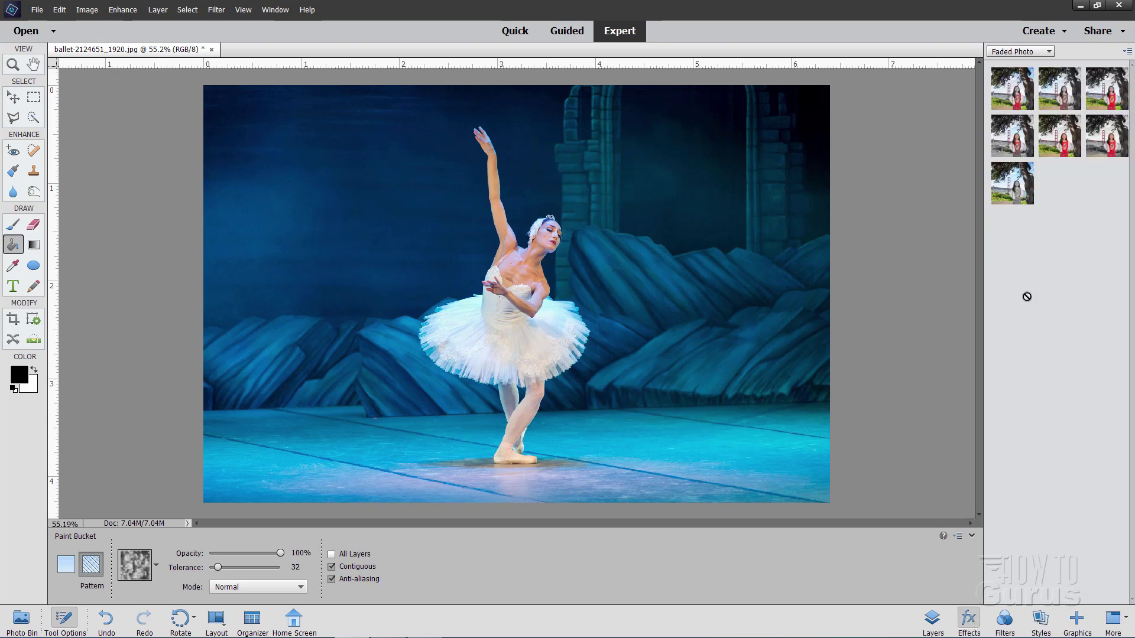
{"action": "left_click", "coordinate": [1048, 51]}
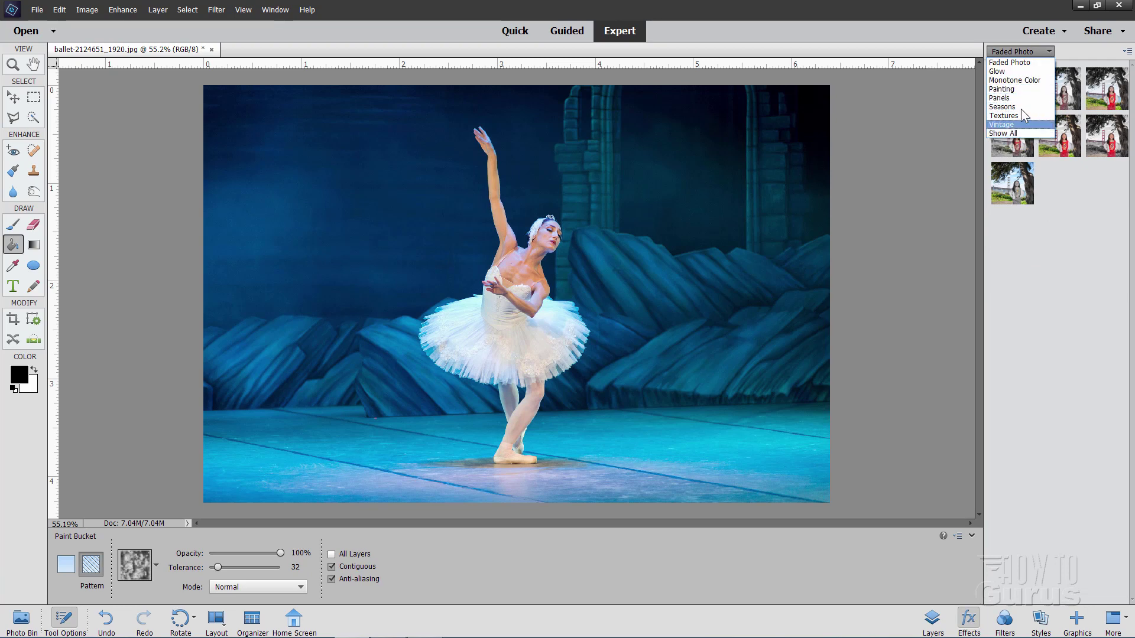
{"action": "left_click", "coordinate": [1027, 302]}
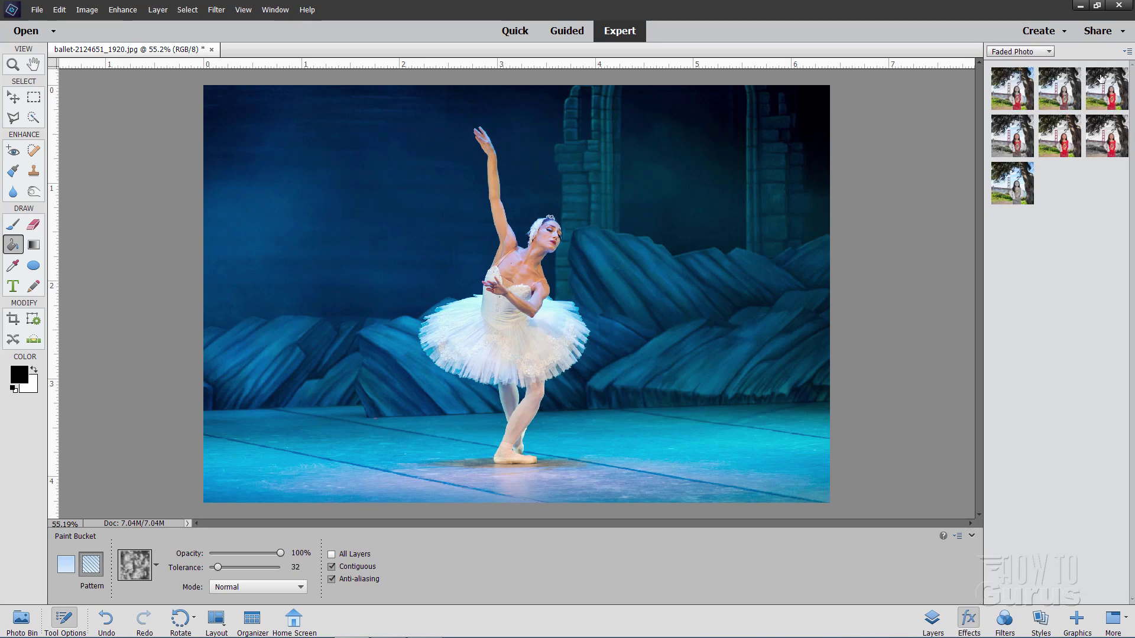
- Open the Preset Manager from the Effects options and display the Seasons set
{"action": "left_click", "coordinate": [1127, 52]}
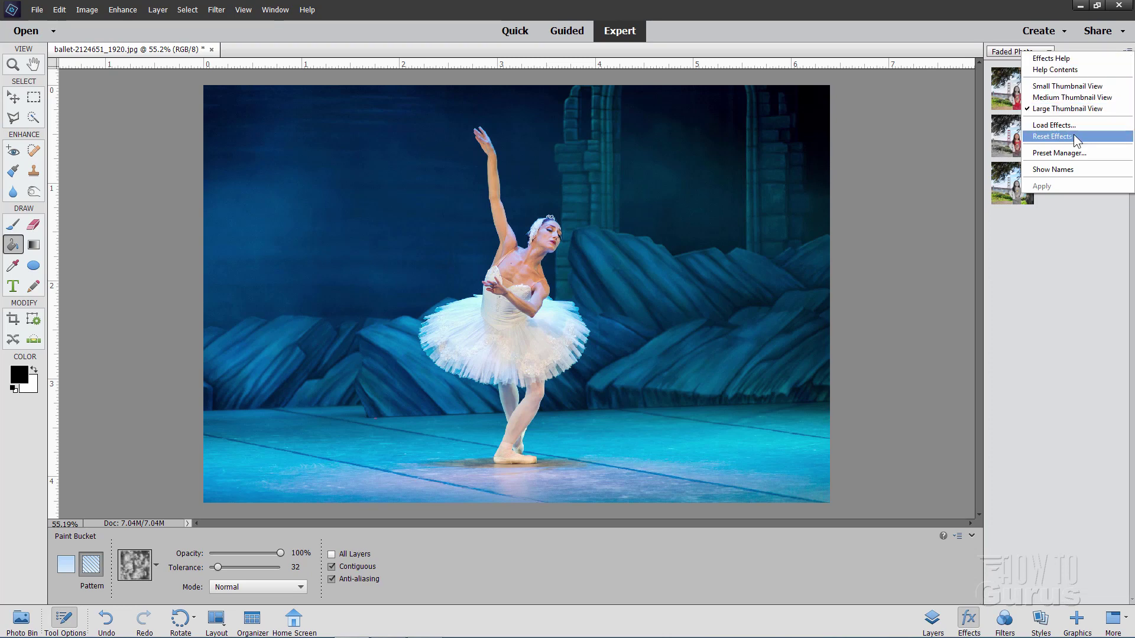
{"action": "left_click", "coordinate": [1056, 153]}
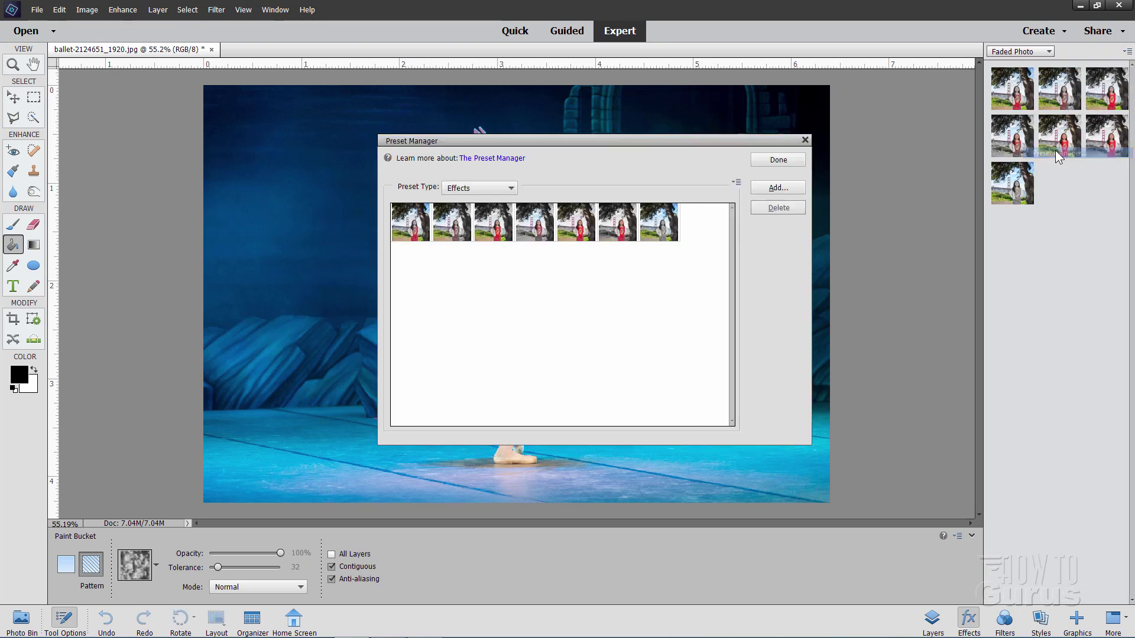
{"action": "left_click", "coordinate": [739, 183]}
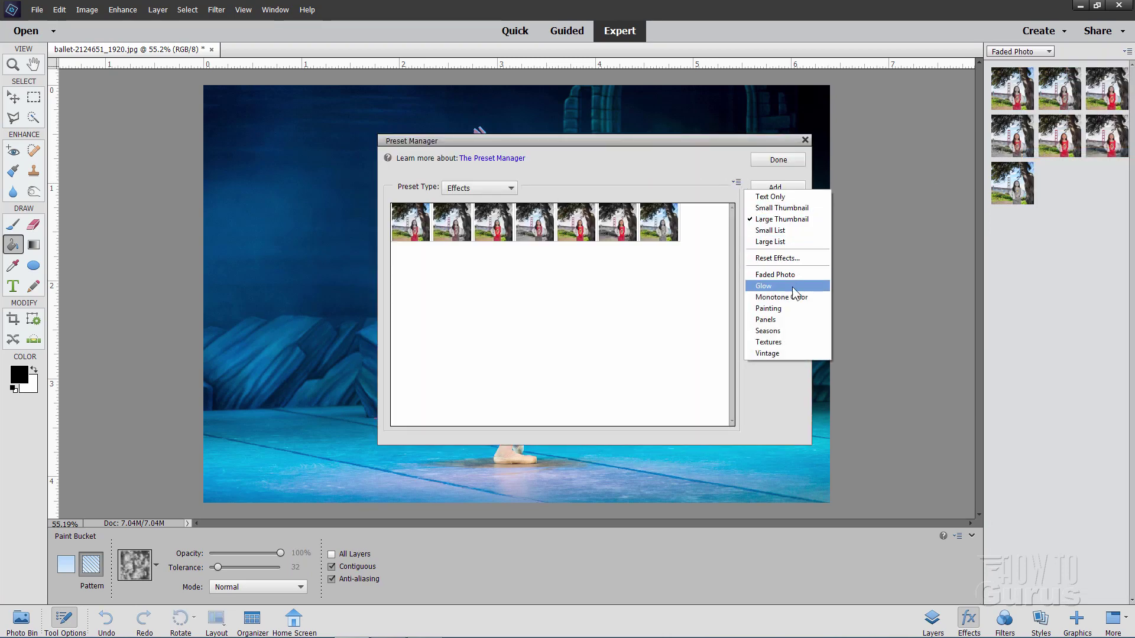
{"action": "left_click", "coordinate": [793, 331]}
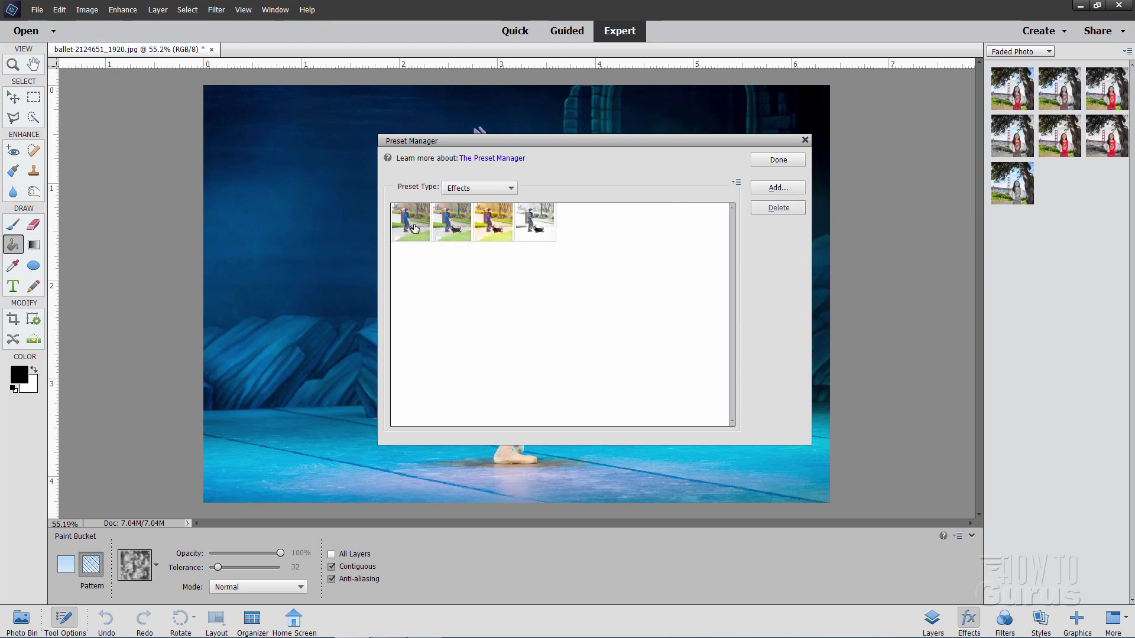
- Switch the displayed effects from Seasons to another set and then to Painting
{"action": "left_click", "coordinate": [736, 182]}
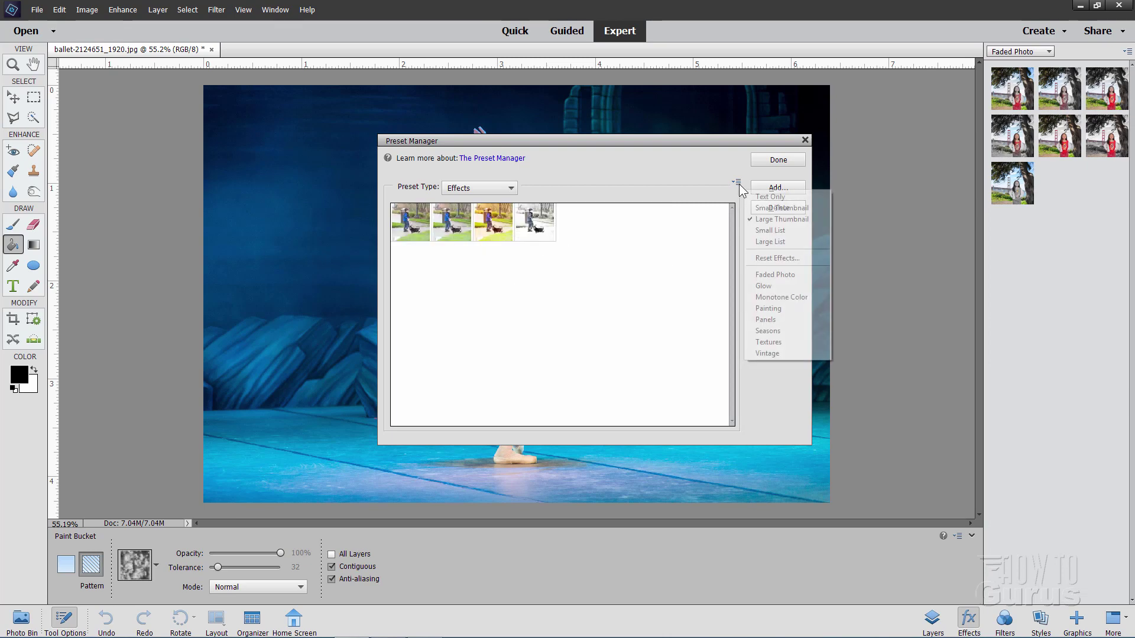
{"action": "left_click", "coordinate": [776, 348]}
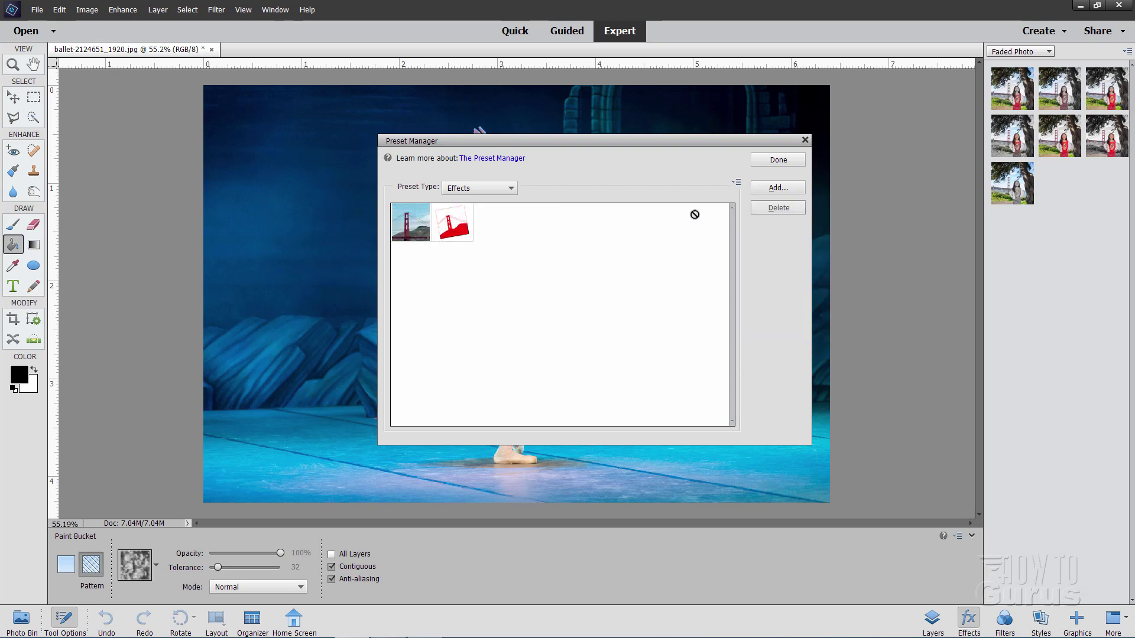
{"action": "left_click", "coordinate": [737, 183]}
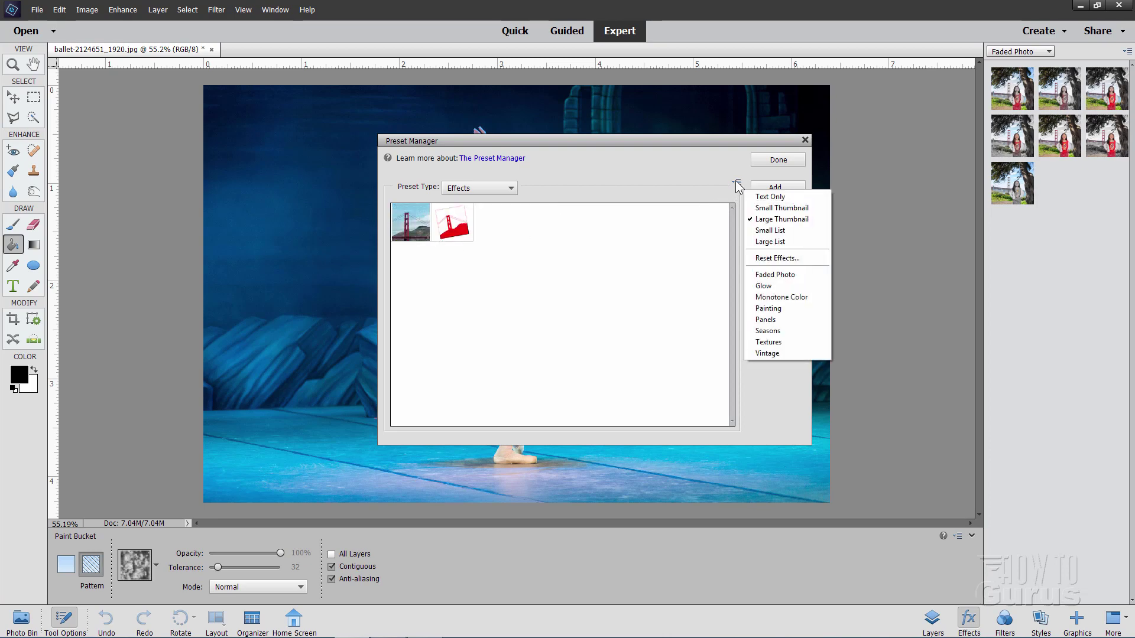
{"action": "left_click", "coordinate": [782, 308]}
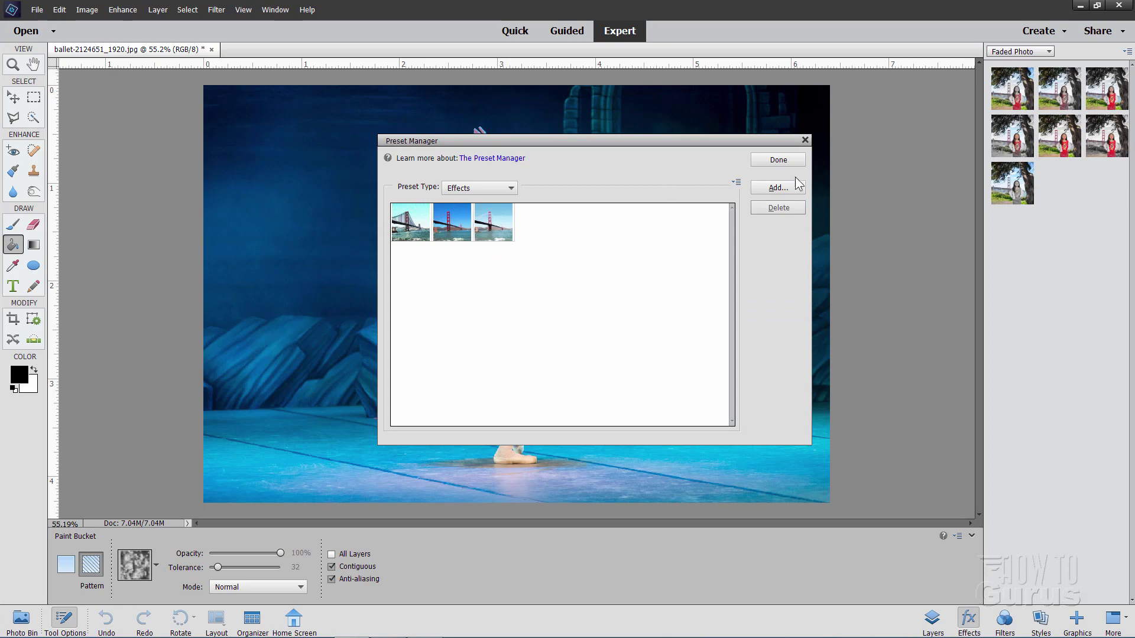
- View the file browser for adding effects, cancel the loading and close the Preset Manager
{"action": "left_click", "coordinate": [776, 187]}
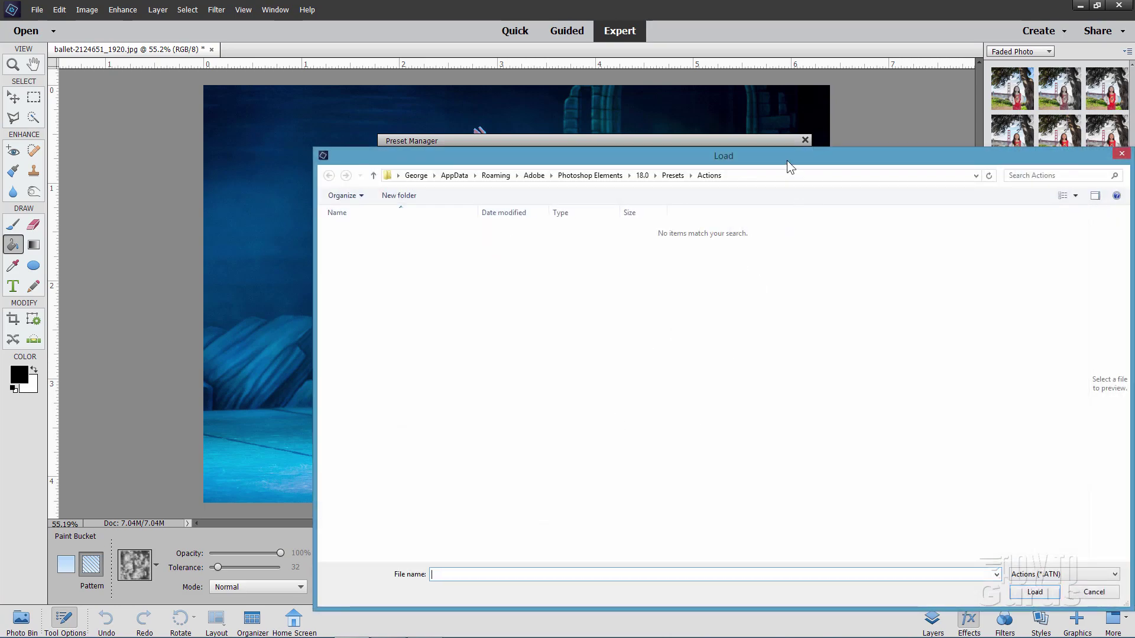
{"action": "left_click_drag", "start_coordinate": [786, 161], "coordinate": [765, 147]}
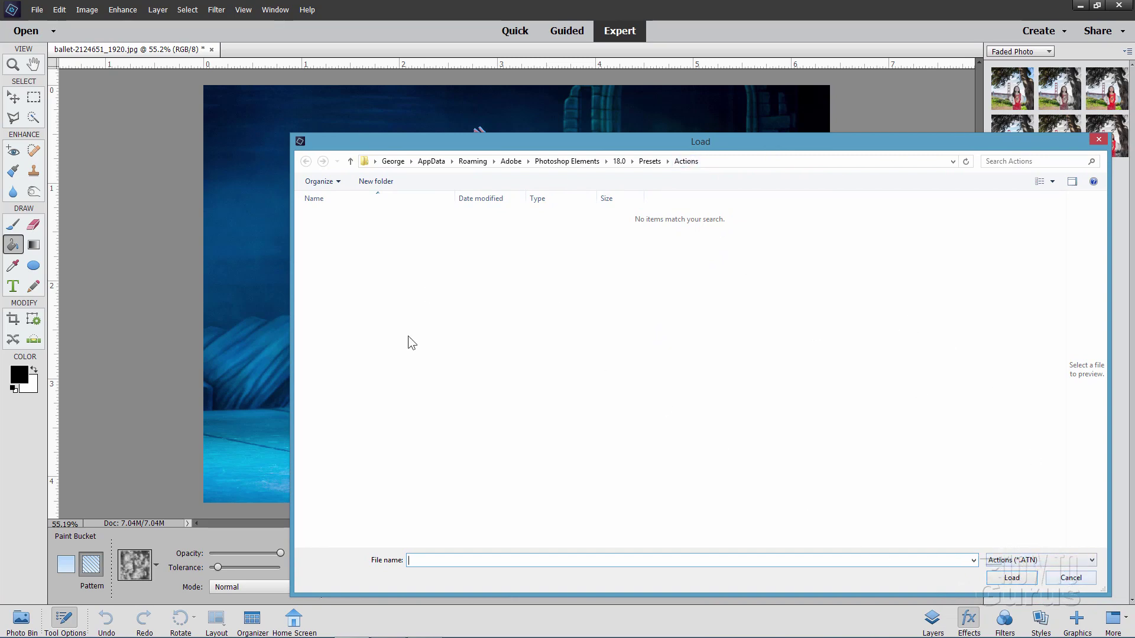
{"action": "left_click", "coordinate": [1070, 578]}
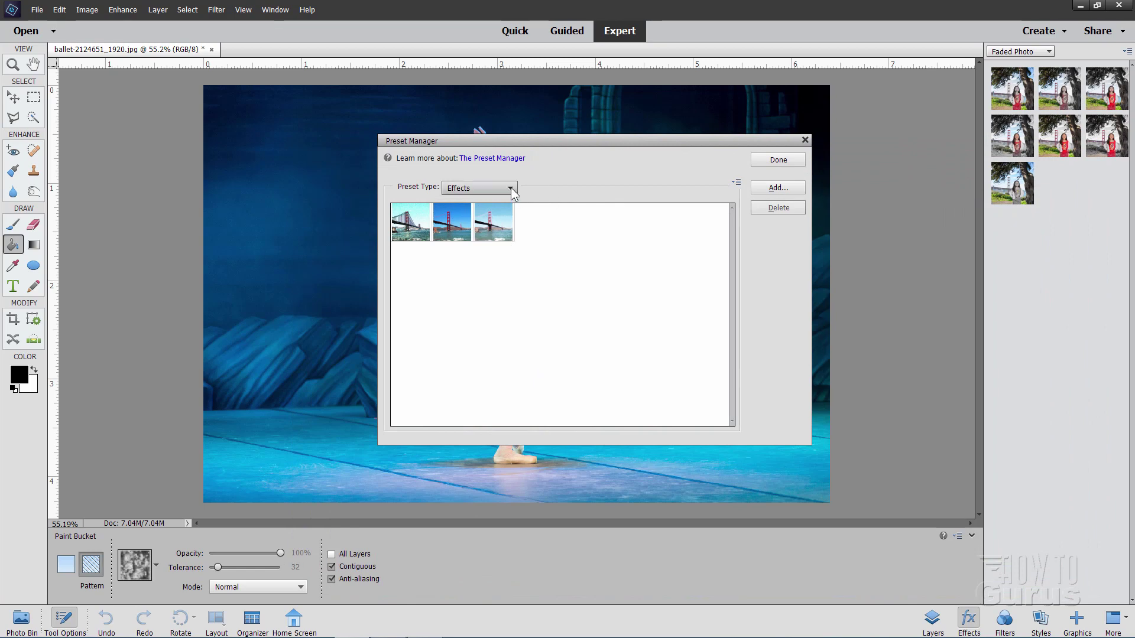
{"action": "left_click", "coordinate": [805, 140]}
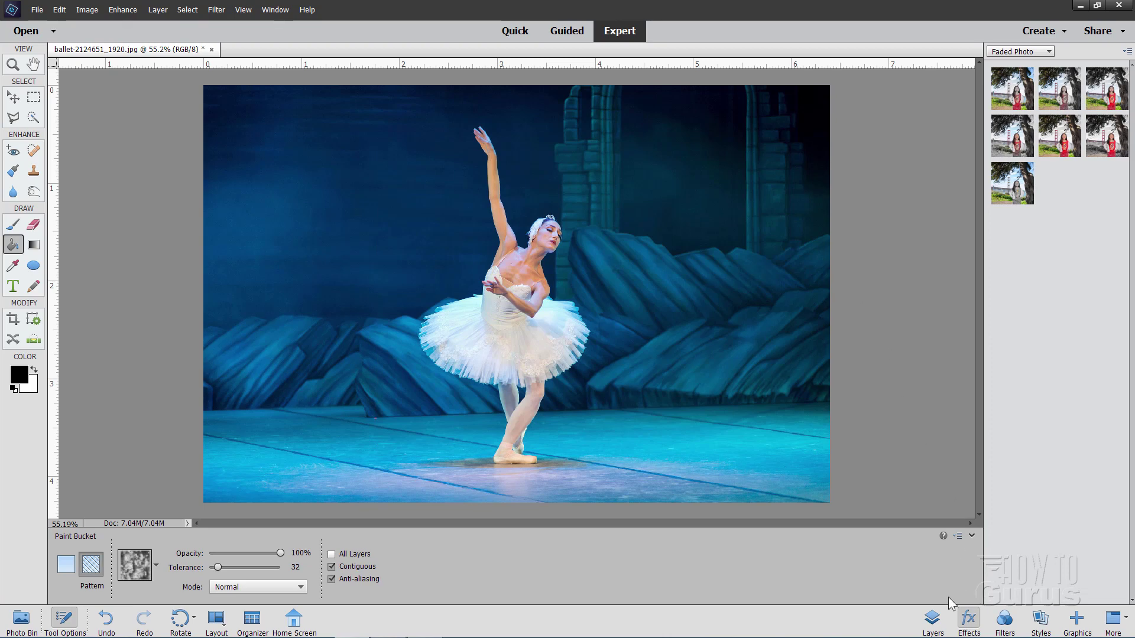
- Show the image's layers again and reopen the Preset Manager from the general editing commands
{"action": "left_click", "coordinate": [933, 617]}
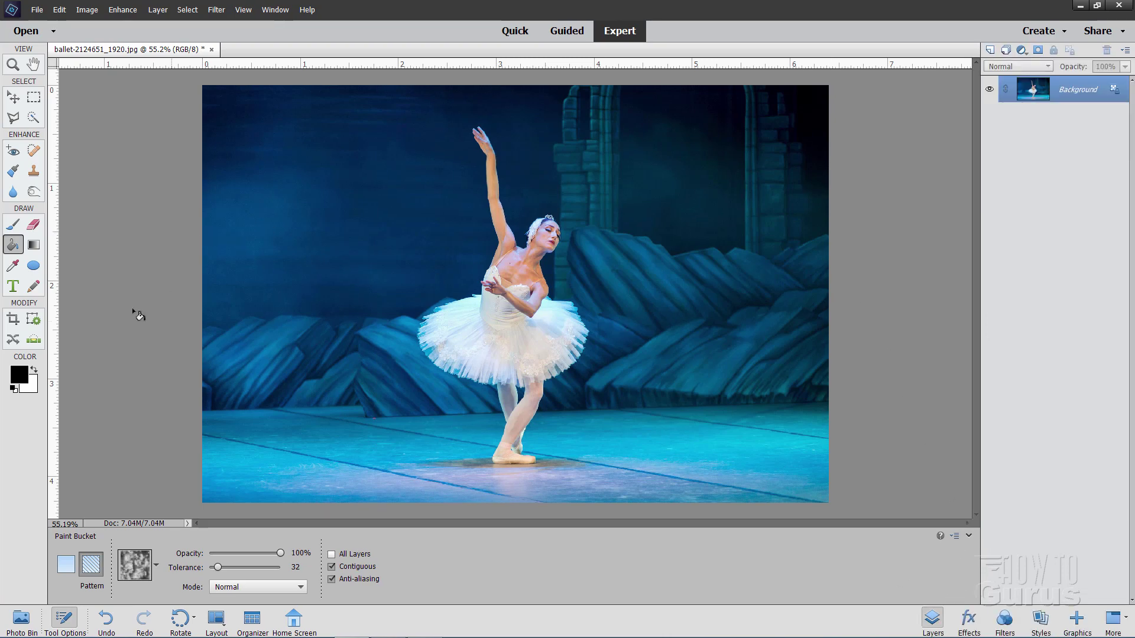
{"action": "left_click", "coordinate": [59, 10]}
{"action": "left_click", "coordinate": [84, 217]}
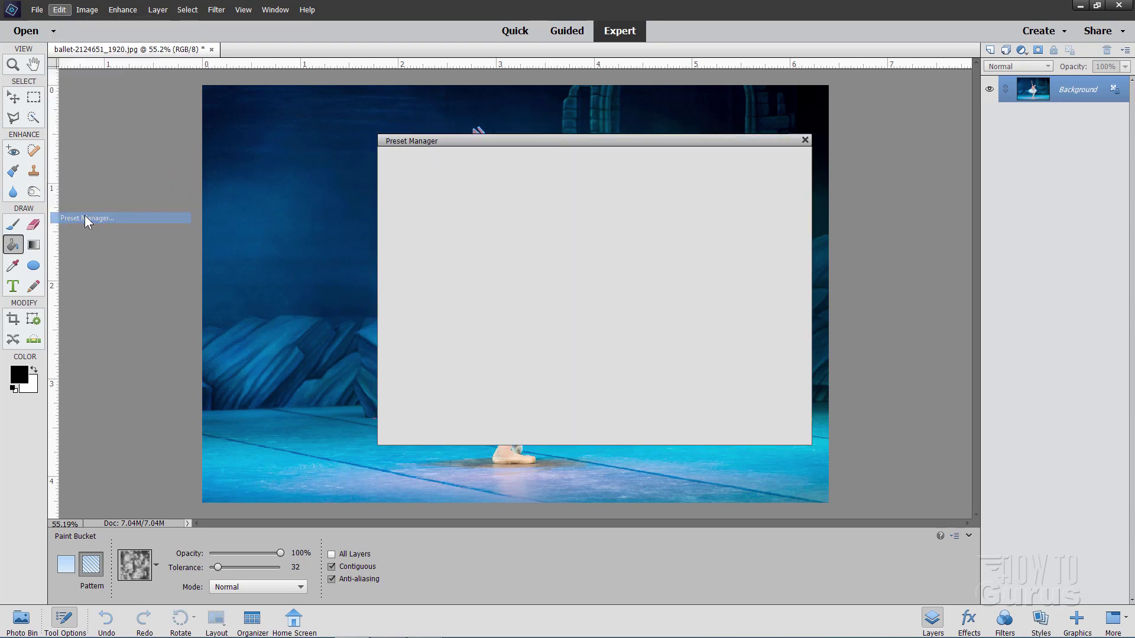
- Review the available preset types, keep Brushes selected and display the Assorted Brushes set
{"action": "left_click", "coordinate": [509, 188]}
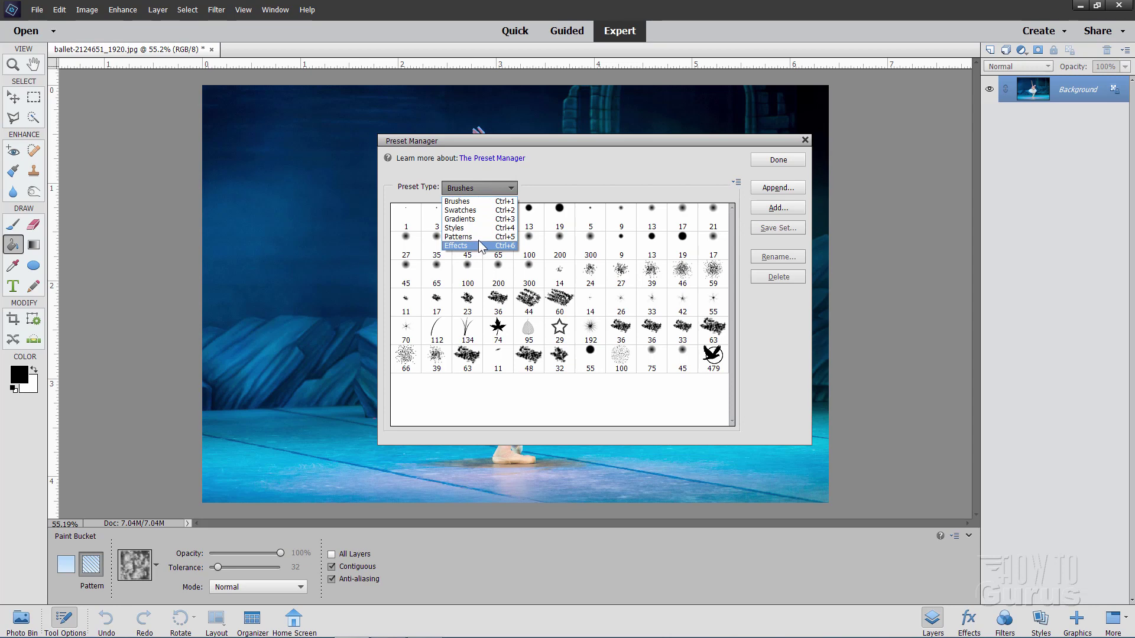
{"action": "left_click", "coordinate": [467, 202]}
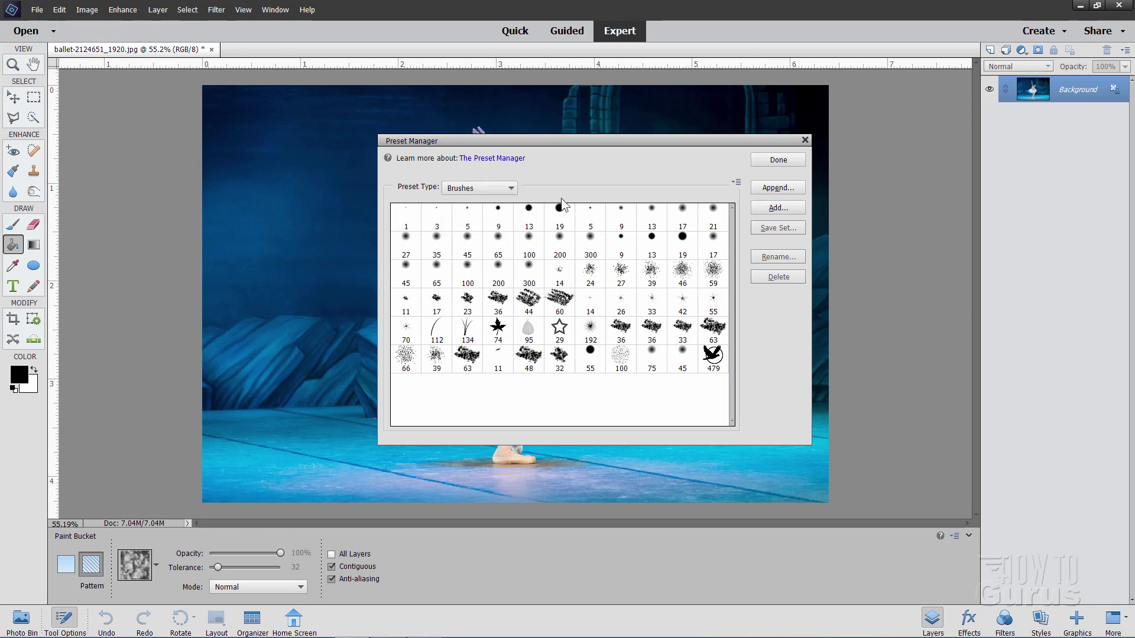
{"action": "left_click", "coordinate": [512, 187]}
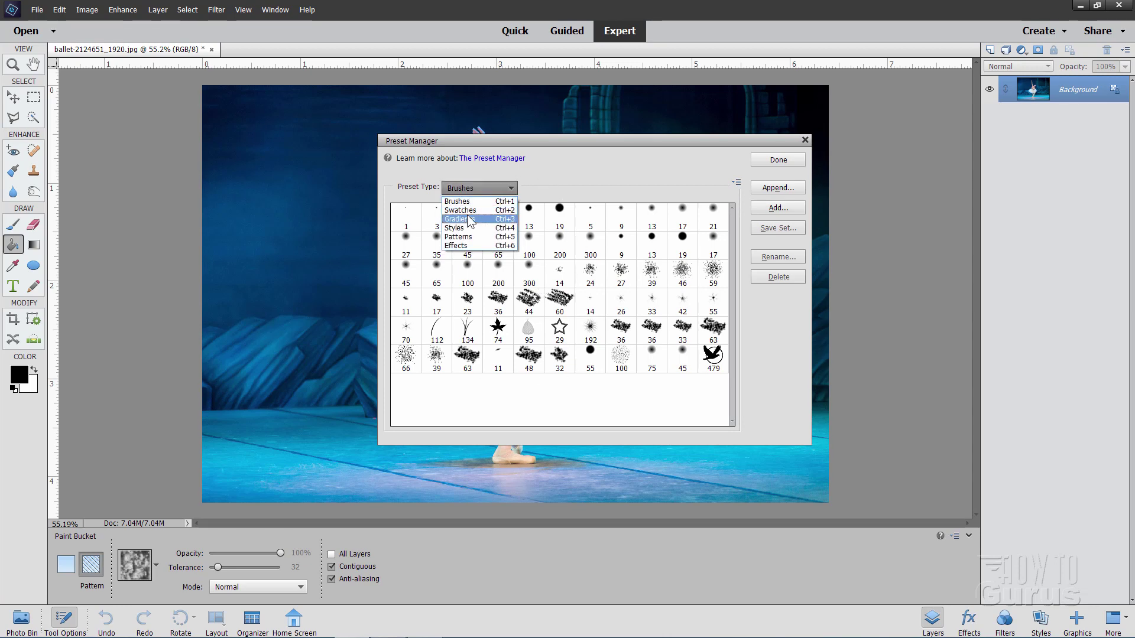
{"action": "left_click", "coordinate": [526, 204]}
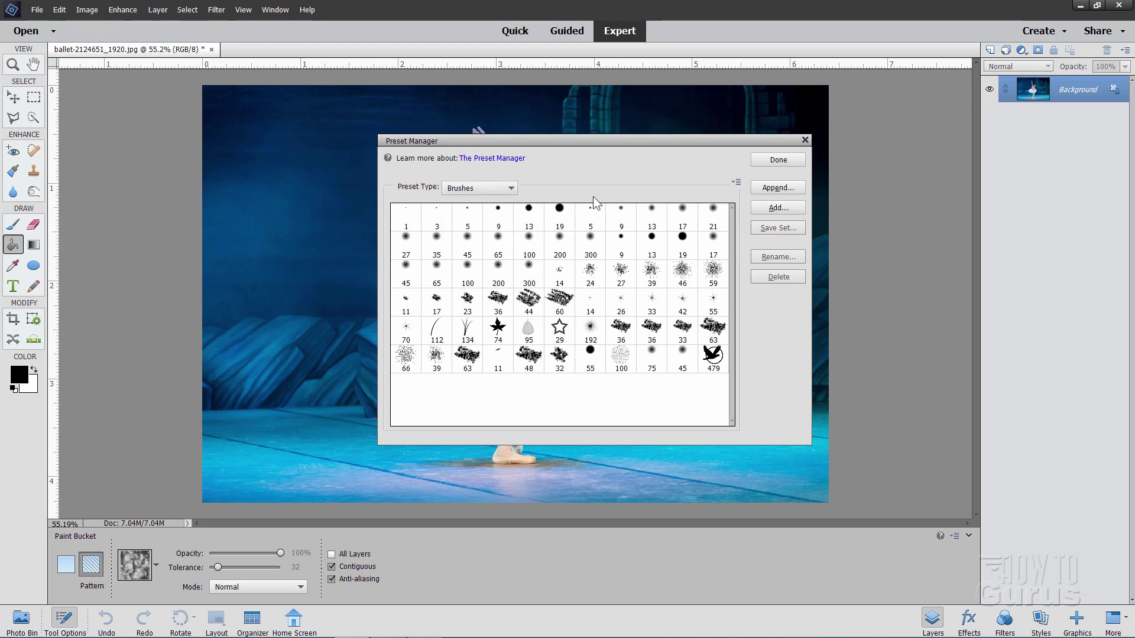
{"action": "left_click", "coordinate": [737, 183]}
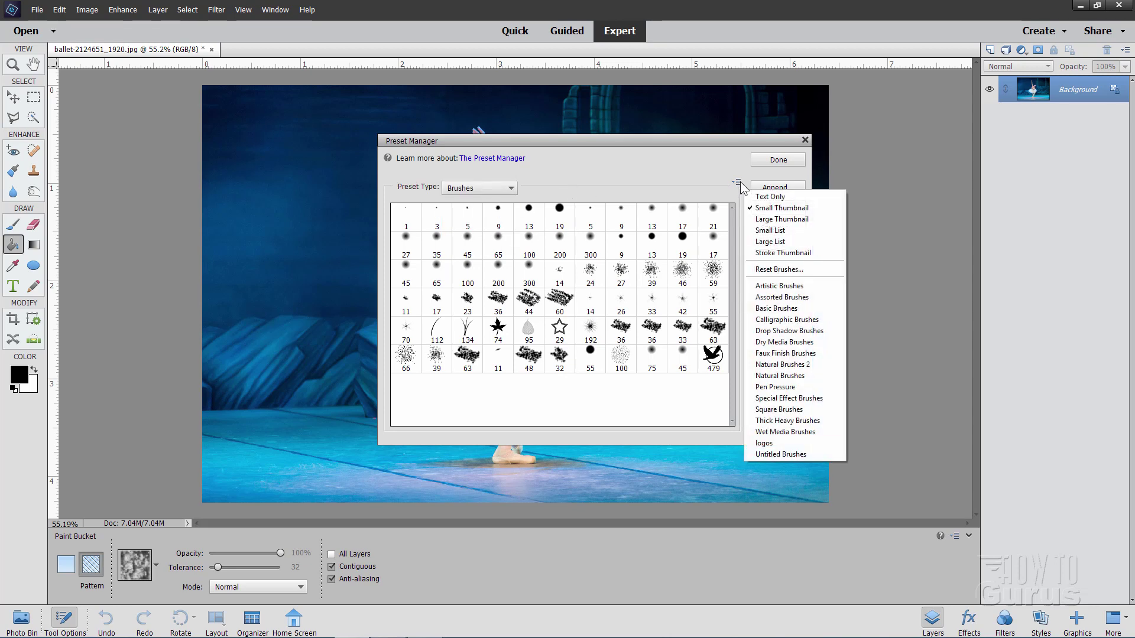
{"action": "left_click", "coordinate": [782, 297]}
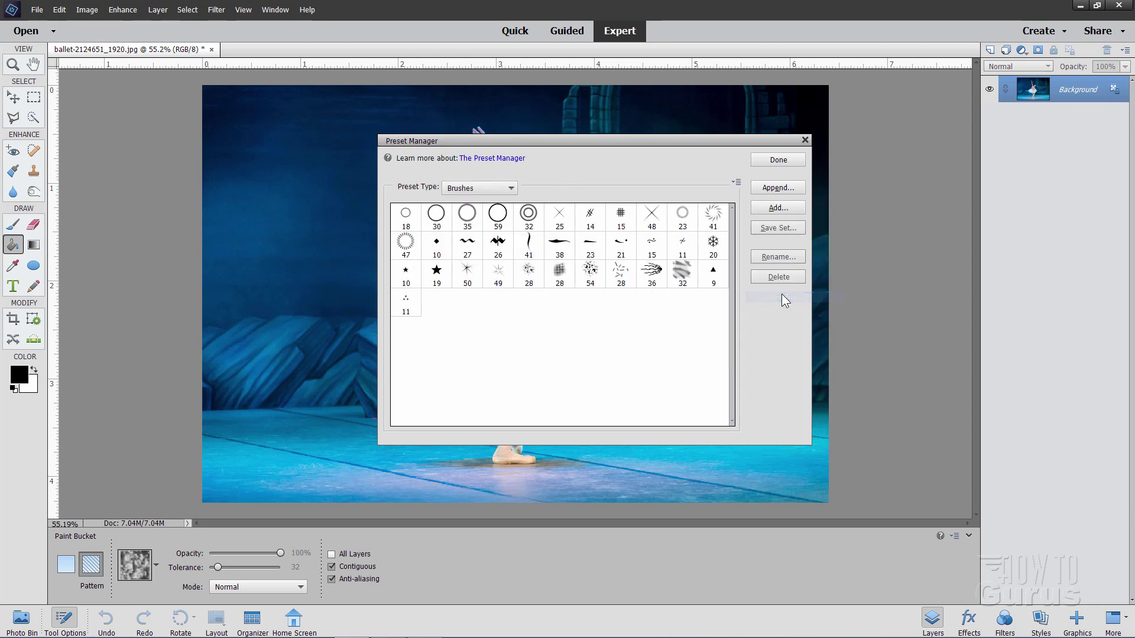
- Switch the preset type to Swatches and display the Windows color set
{"action": "left_click", "coordinate": [511, 188]}
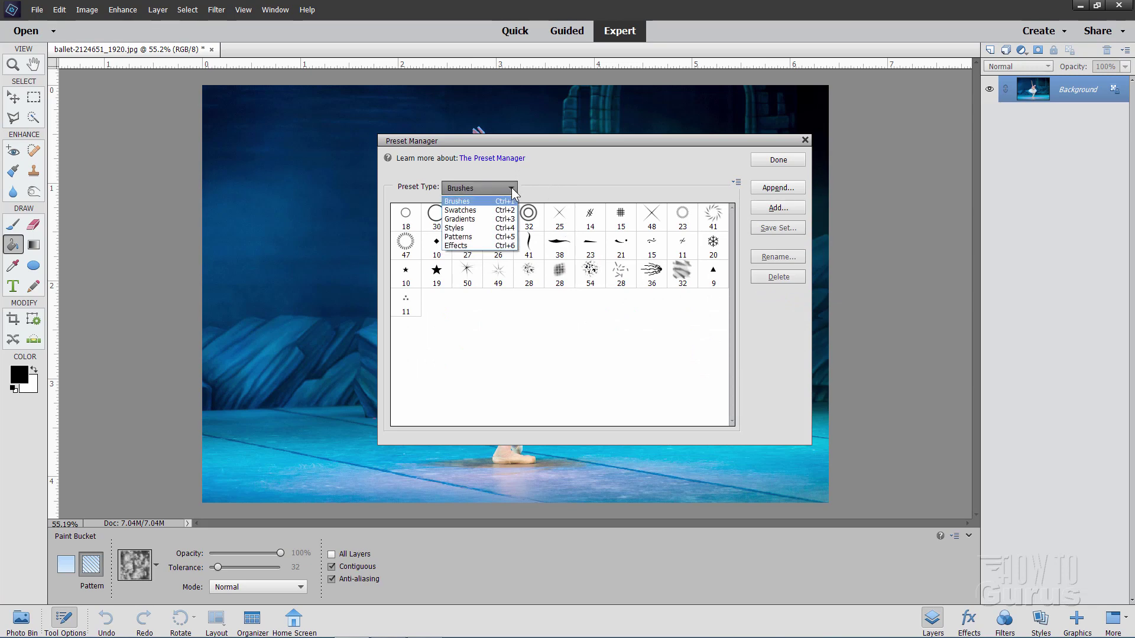
{"action": "left_click", "coordinate": [488, 207]}
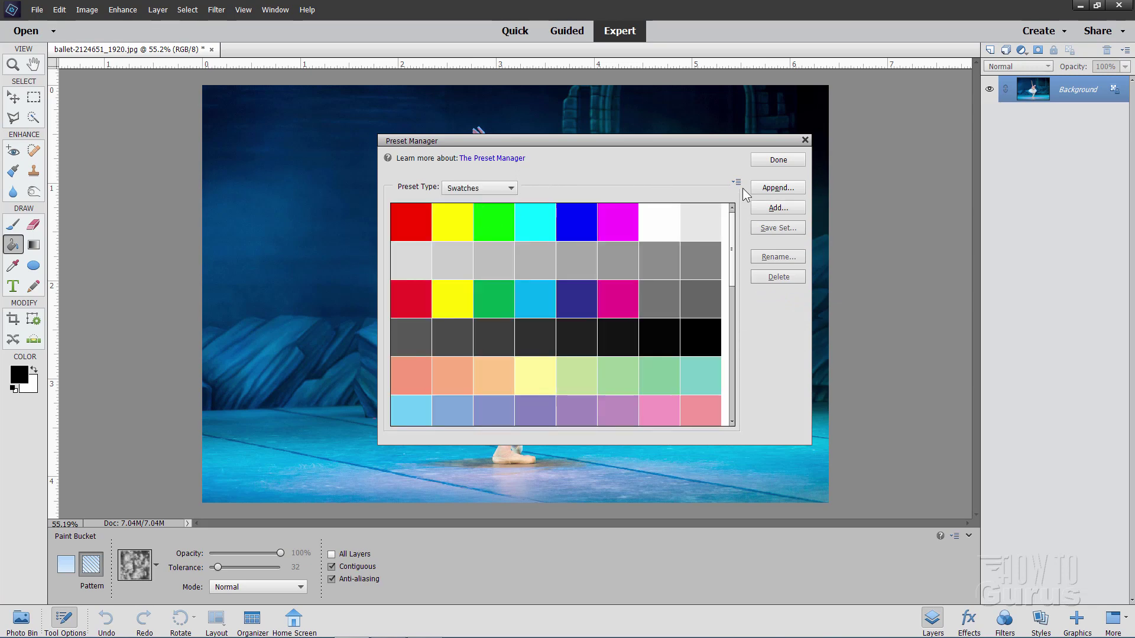
{"action": "left_click", "coordinate": [737, 183]}
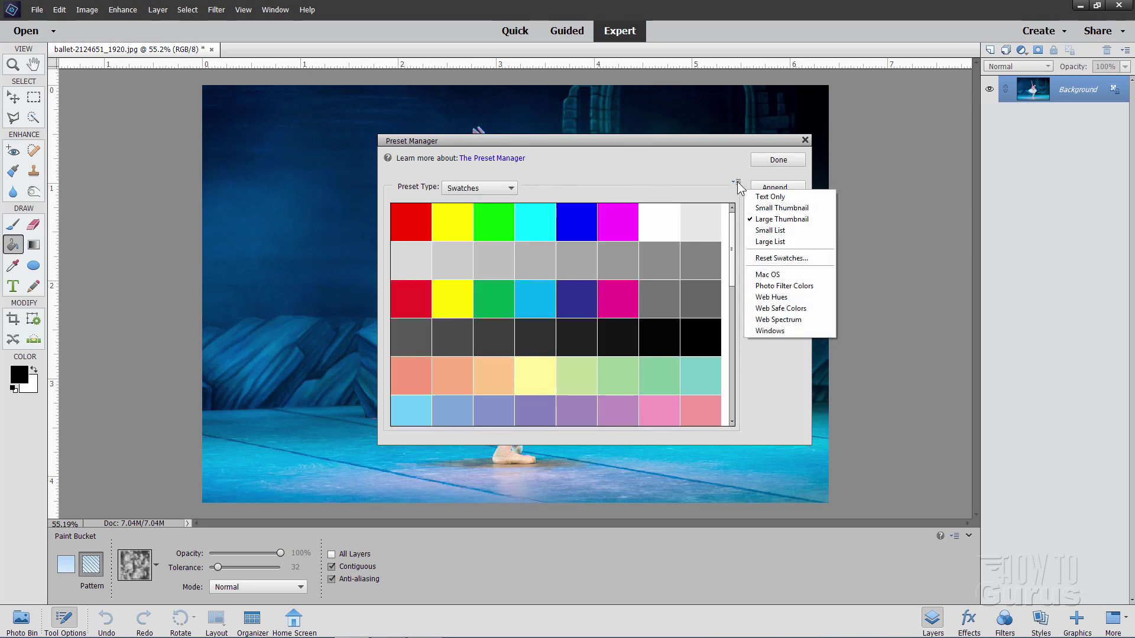
{"action": "left_click", "coordinate": [783, 331]}
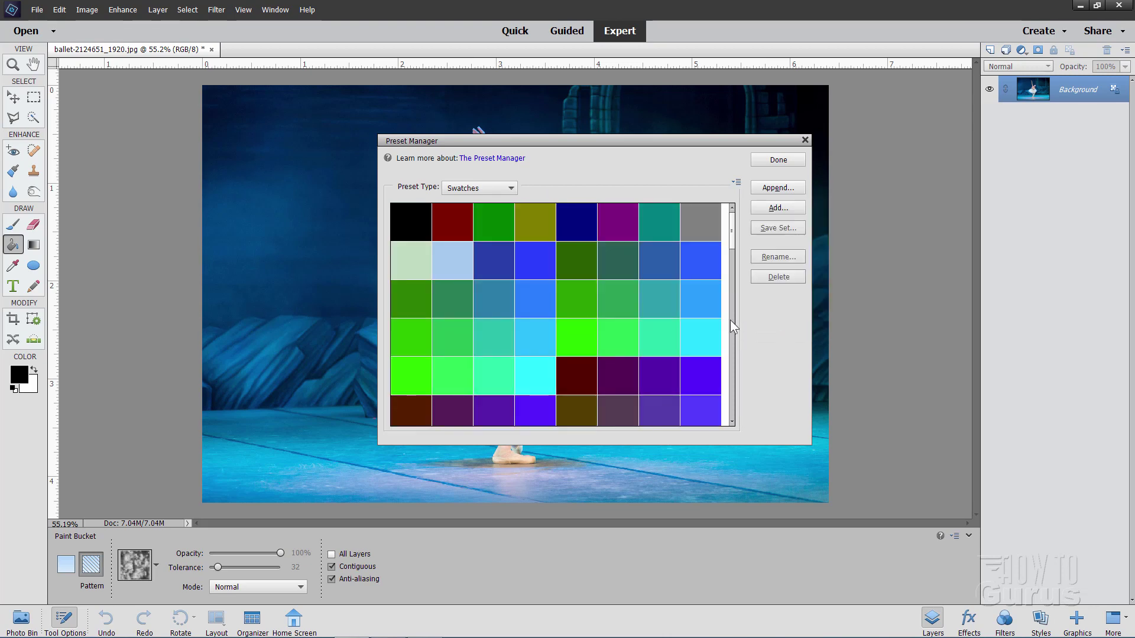
- Close the Preset Manager and reopen it from the general editing commands
{"action": "left_click", "coordinate": [778, 161]}
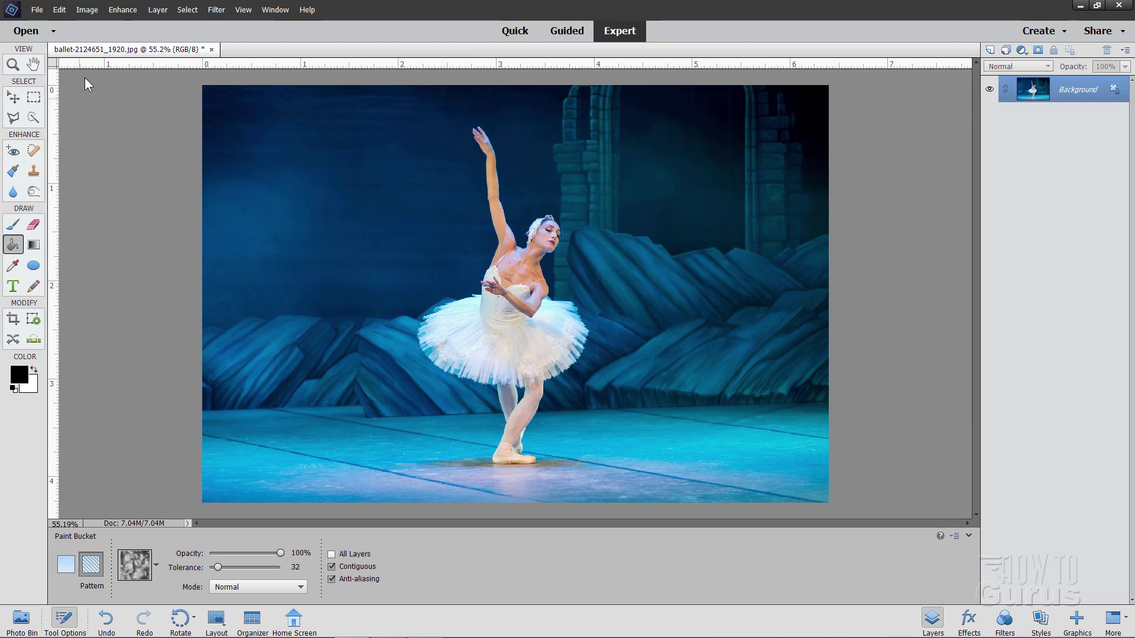
{"action": "left_click", "coordinate": [59, 10]}
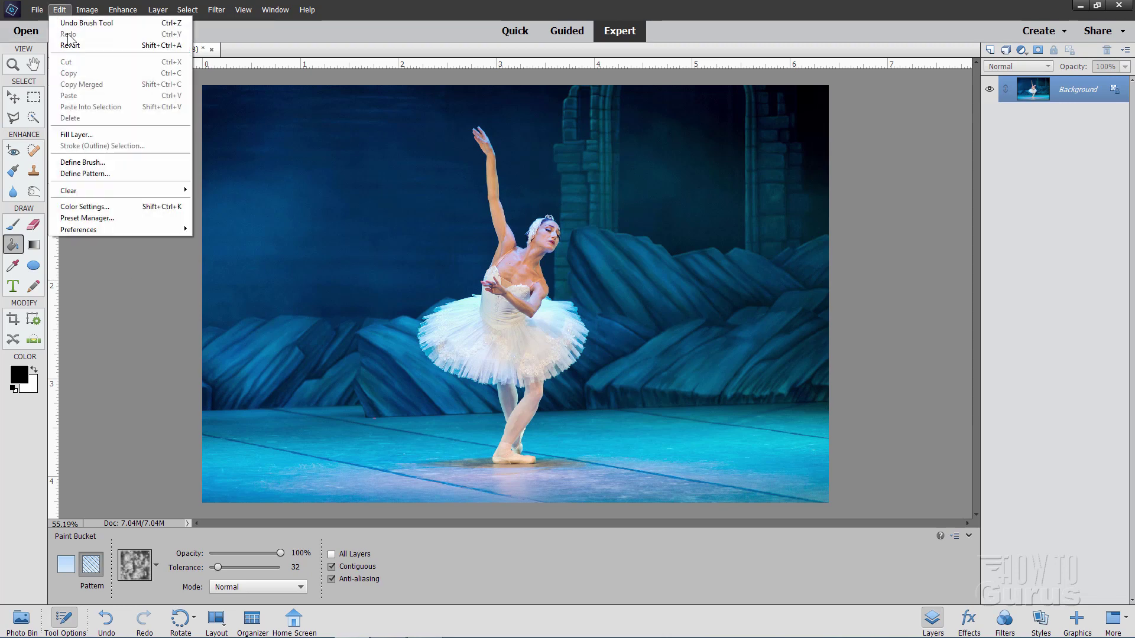
{"action": "left_click", "coordinate": [137, 217]}
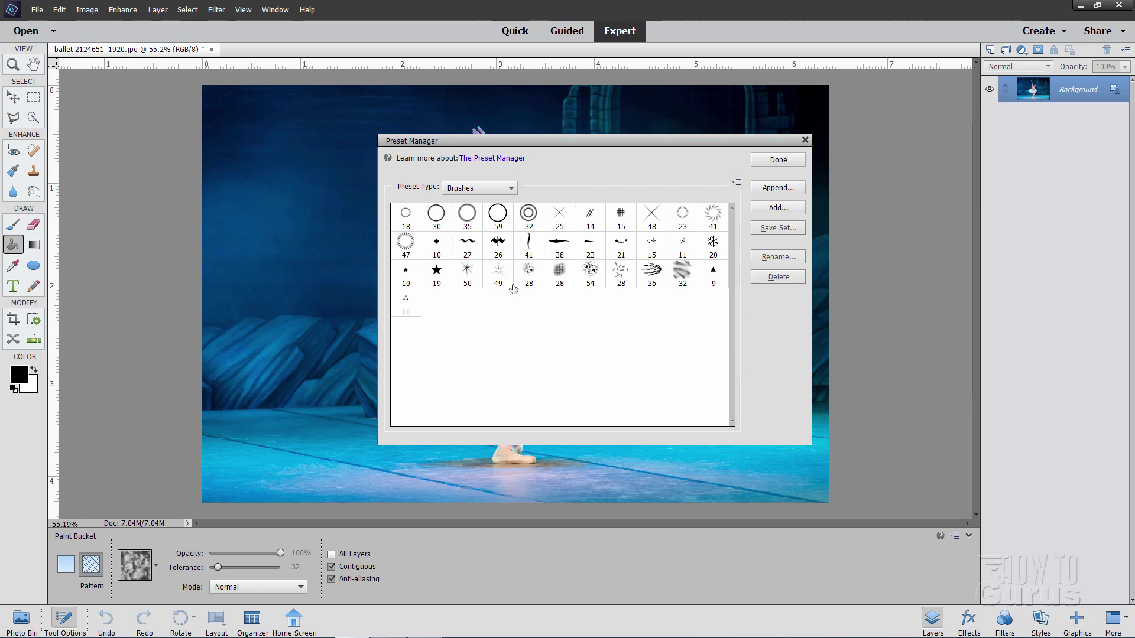